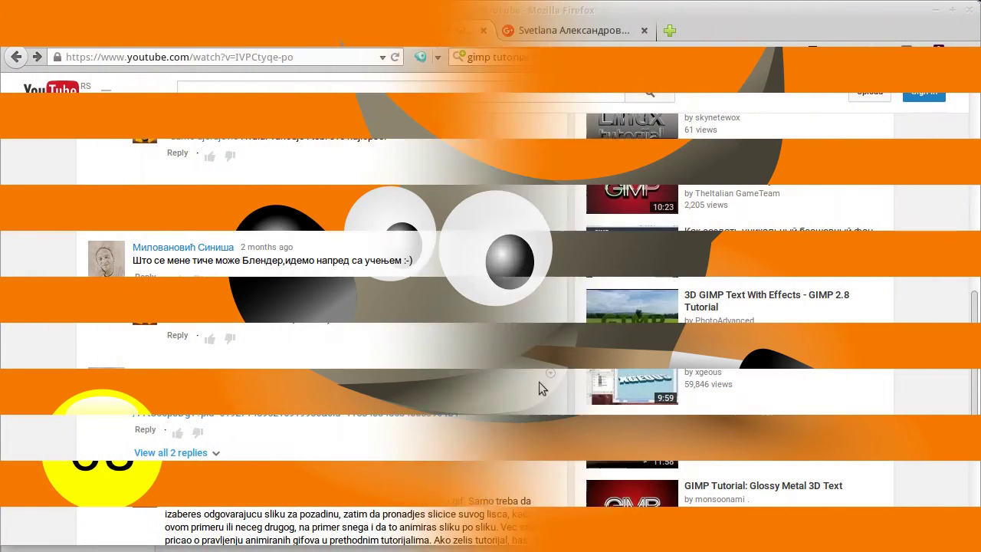
- Scroll up and back down through the tutorial's YouTube comments, then move to the Google+ post
{"action": "scroll", "coordinate": [539, 387], "scroll_direction": "up", "scroll_amount": 4}
{"action": "scroll", "coordinate": [538, 387], "scroll_direction": "up", "scroll_amount": 1}
{"action": "scroll", "coordinate": [539, 387], "scroll_direction": "up", "scroll_amount": 1}
{"action": "scroll", "coordinate": [538, 387], "scroll_direction": "up", "scroll_amount": 1}
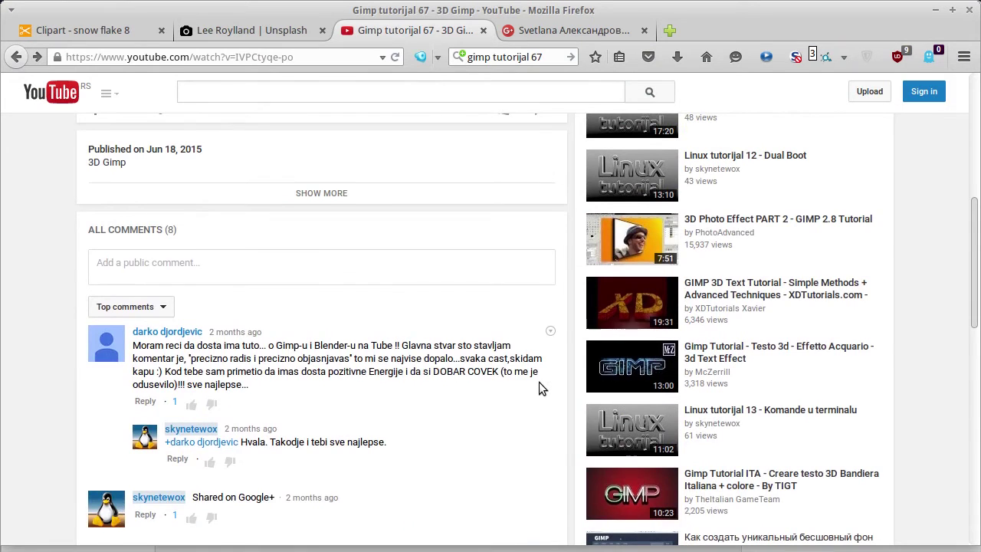
{"action": "scroll", "coordinate": [538, 383], "scroll_direction": "up", "scroll_amount": 2}
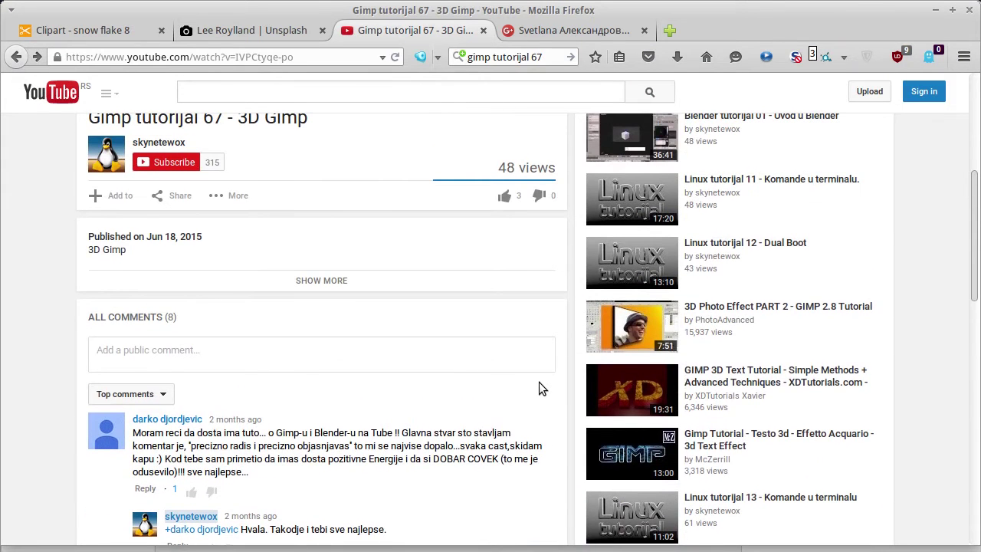
{"action": "scroll", "coordinate": [538, 387], "scroll_direction": "up", "scroll_amount": 5}
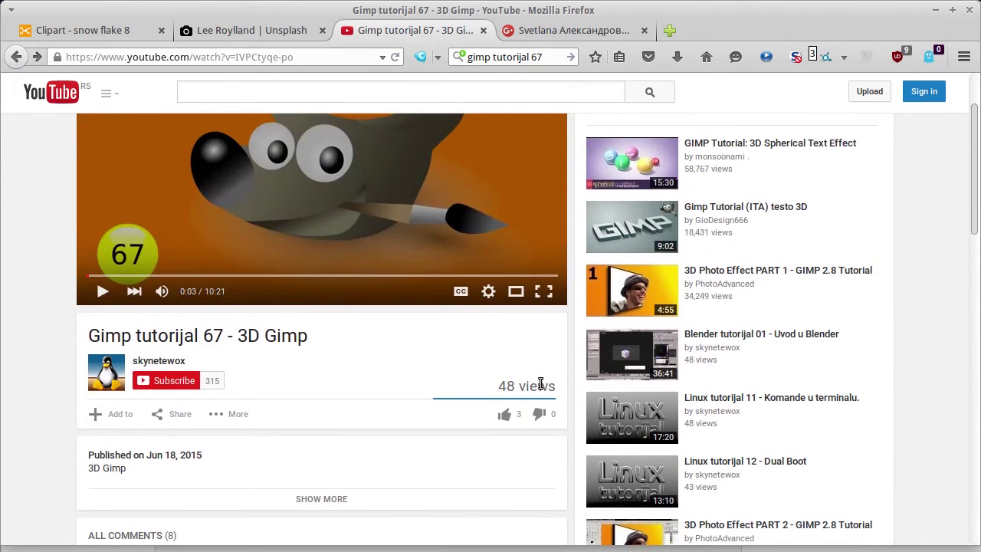
{"action": "scroll", "coordinate": [389, 347], "scroll_direction": "up", "scroll_amount": 1}
{"action": "scroll", "coordinate": [387, 349], "scroll_direction": "down", "scroll_amount": 2}
{"action": "scroll", "coordinate": [385, 344], "scroll_direction": "down", "scroll_amount": 2}
{"action": "scroll", "coordinate": [384, 344], "scroll_direction": "down", "scroll_amount": 2}
{"action": "scroll", "coordinate": [384, 343], "scroll_direction": "down", "scroll_amount": 4}
{"action": "scroll", "coordinate": [384, 342], "scroll_direction": "down", "scroll_amount": 4}
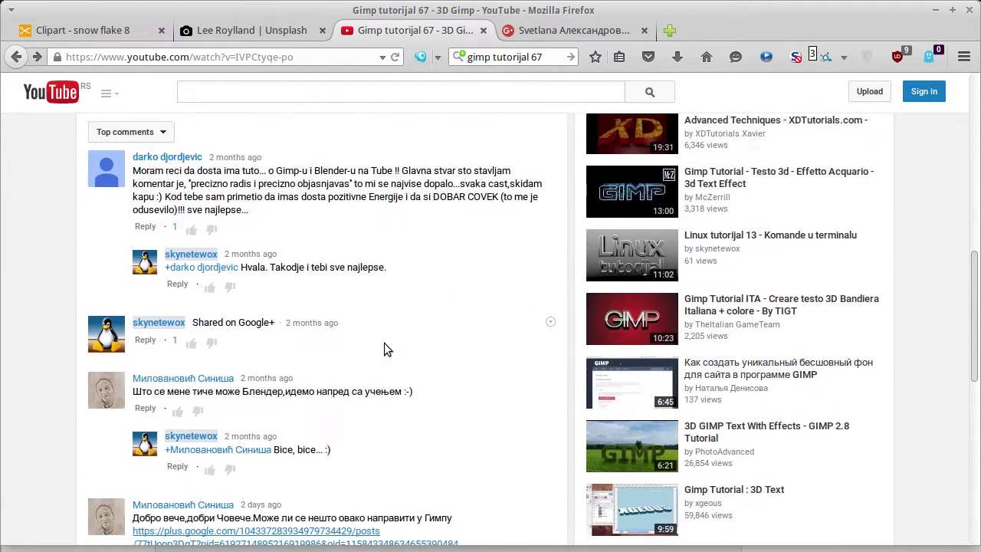
{"action": "scroll", "coordinate": [384, 342], "scroll_direction": "down", "scroll_amount": 3}
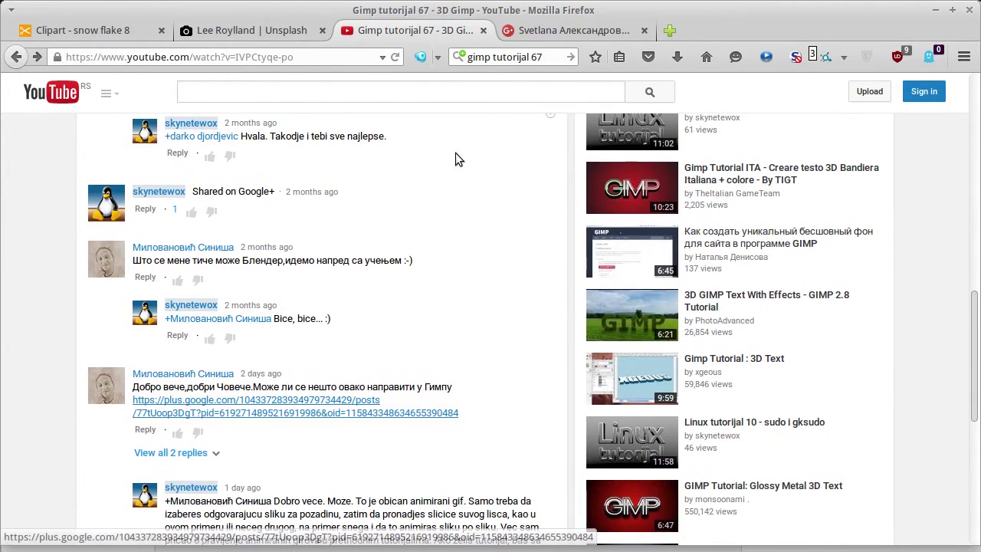
{"action": "left_click", "coordinate": [567, 31]}
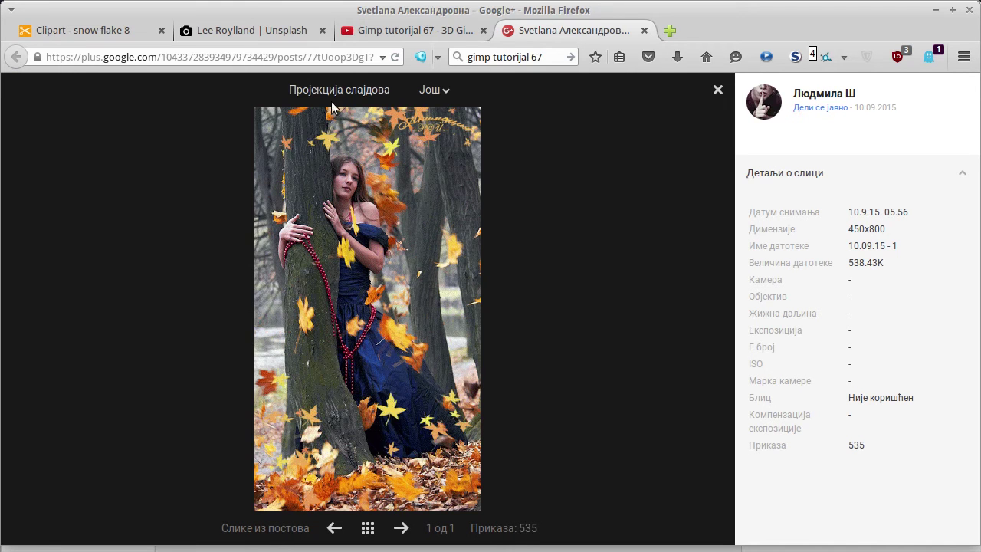
- Close the Google+ autumn-leaves photo tab
{"action": "left_click", "coordinate": [644, 31]}
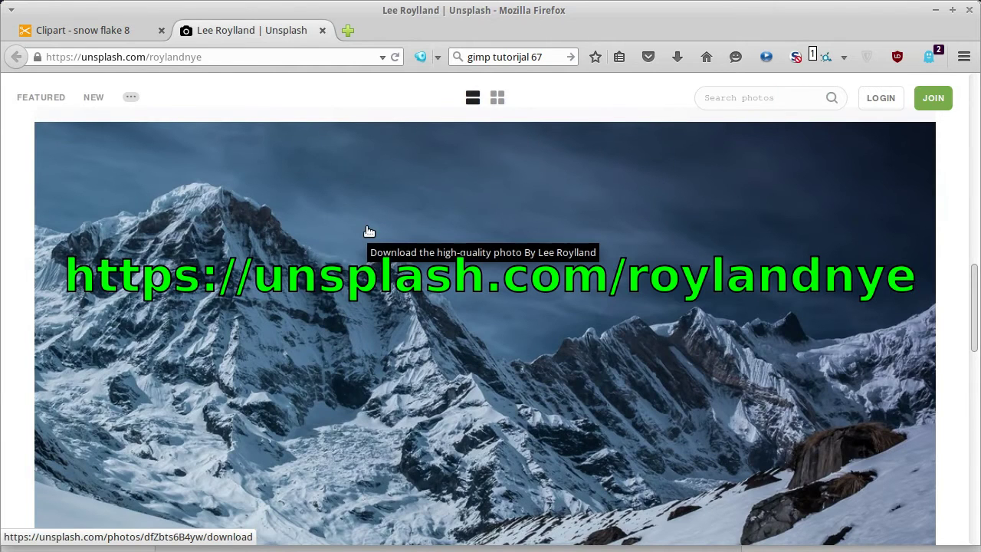
- Browse the Unsplash snowy mountain photo page, then move to the 'Clipart - snow flake 8' page
{"action": "scroll", "coordinate": [369, 231], "scroll_direction": "down", "scroll_amount": 3}
{"action": "scroll", "coordinate": [369, 231], "scroll_direction": "up", "scroll_amount": 2}
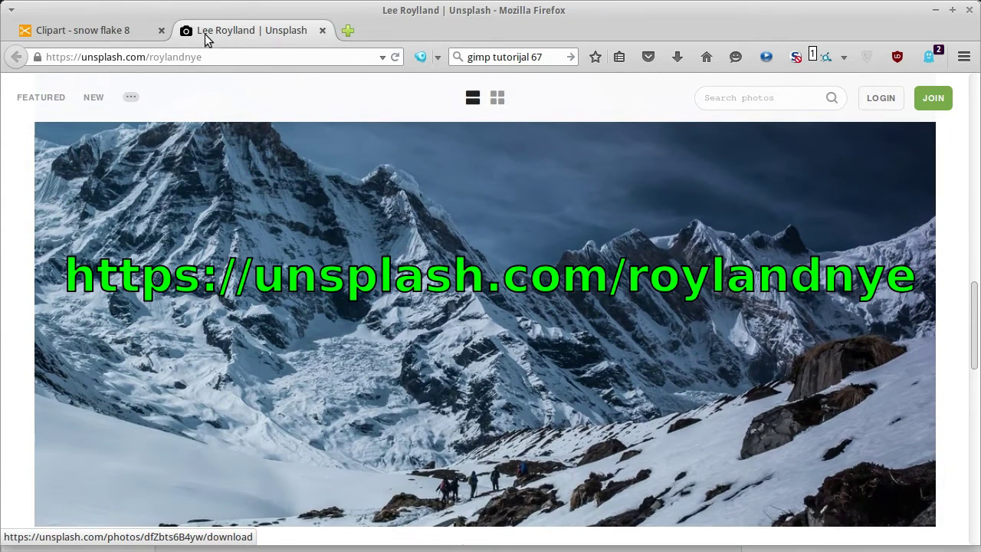
{"action": "left_click", "coordinate": [209, 57]}
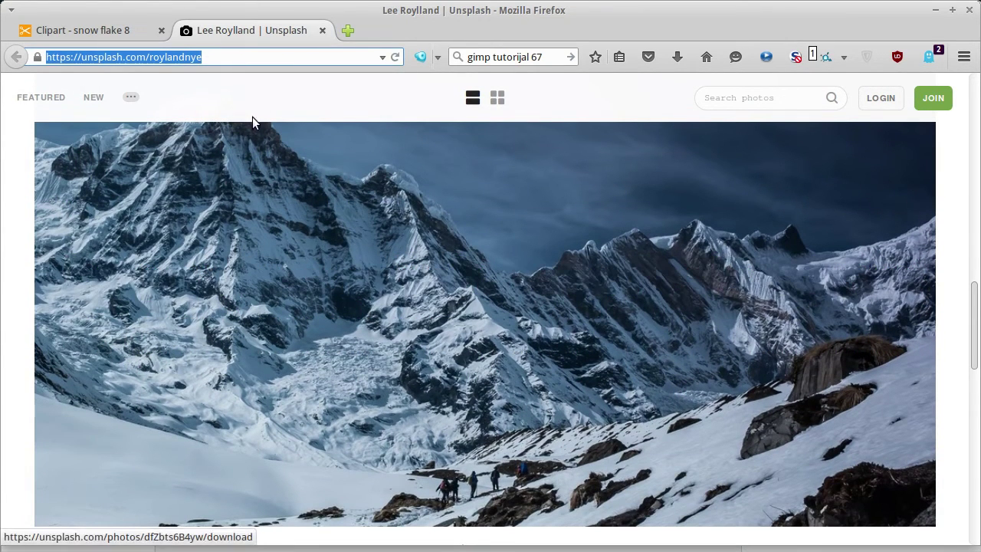
{"action": "left_click", "coordinate": [75, 83]}
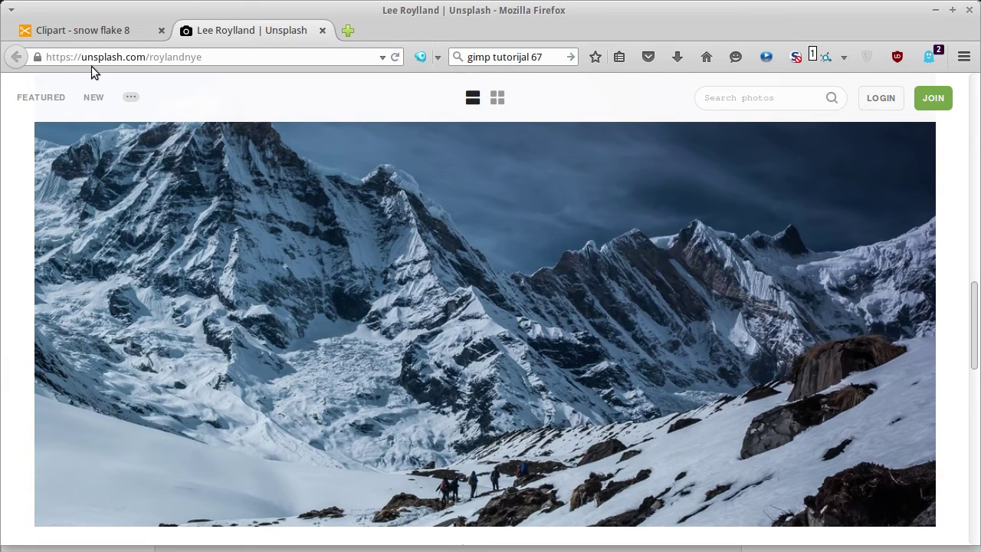
{"action": "scroll", "coordinate": [331, 206], "scroll_direction": "down", "scroll_amount": 4}
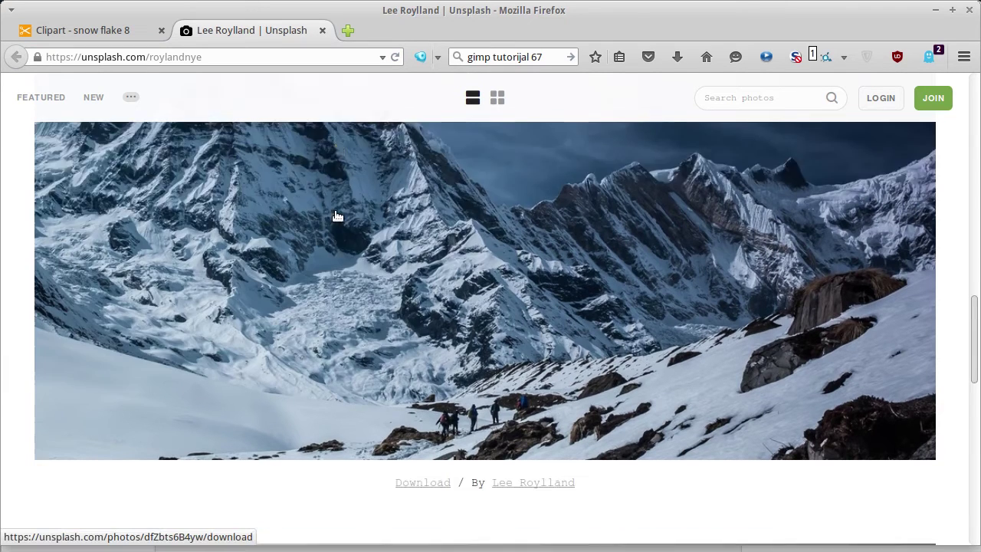
{"action": "scroll", "coordinate": [337, 216], "scroll_direction": "up", "scroll_amount": 4}
{"action": "scroll", "coordinate": [337, 217], "scroll_direction": "up", "scroll_amount": 2}
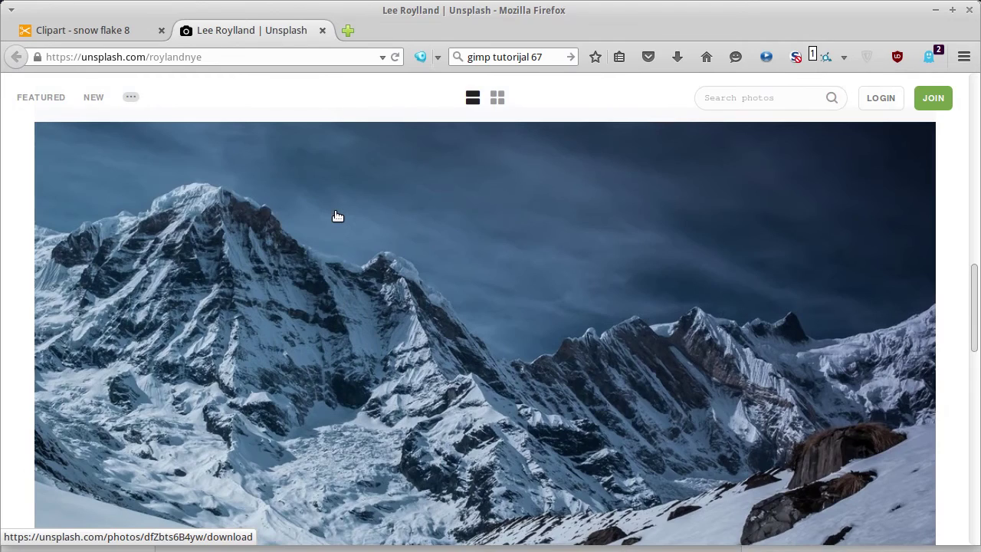
{"action": "scroll", "coordinate": [337, 216], "scroll_direction": "down", "scroll_amount": 2}
{"action": "scroll", "coordinate": [337, 216], "scroll_direction": "up", "scroll_amount": 2}
{"action": "left_click", "coordinate": [90, 36]}
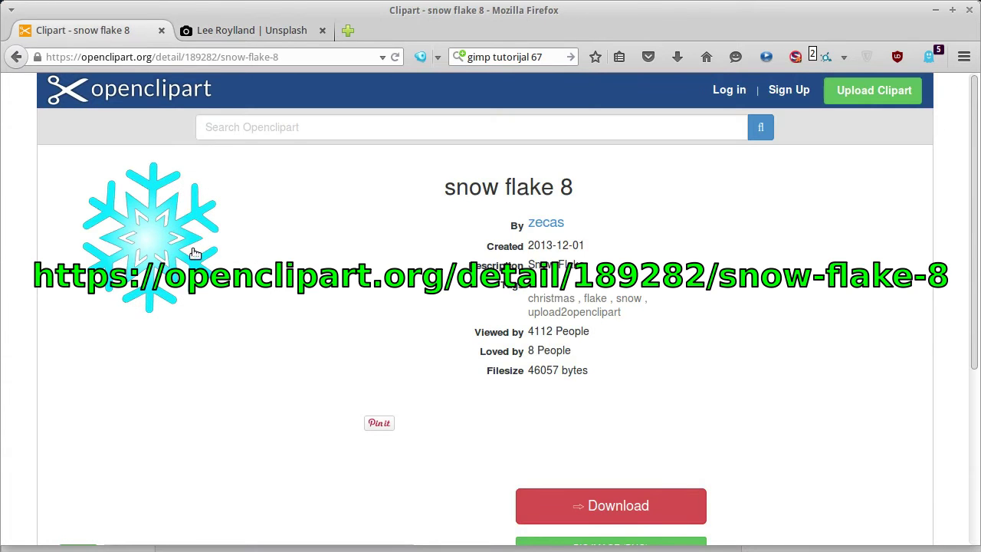
{"action": "left_click", "coordinate": [291, 57]}
{"action": "key", "text": "ctrl+Tab"}
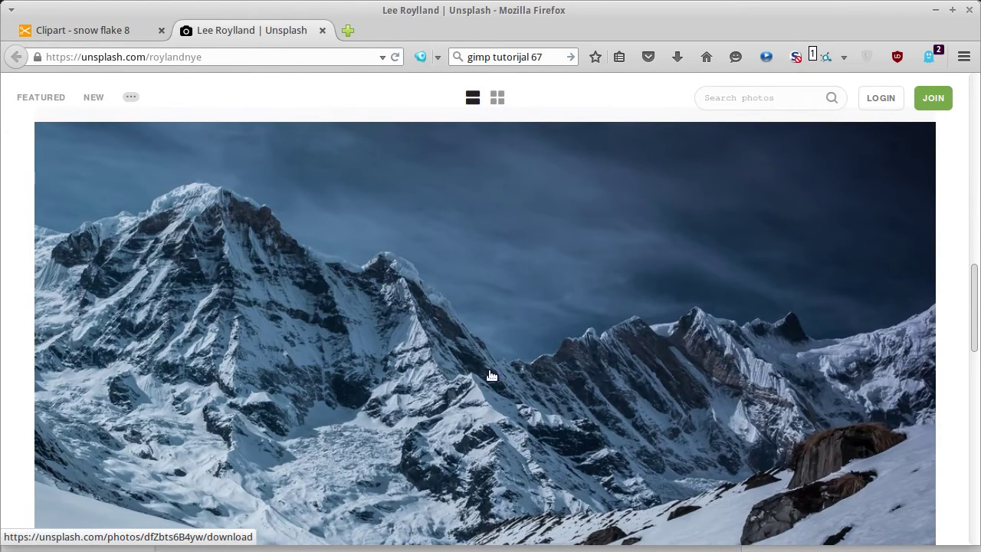
{"action": "left_click", "coordinate": [82, 34]}
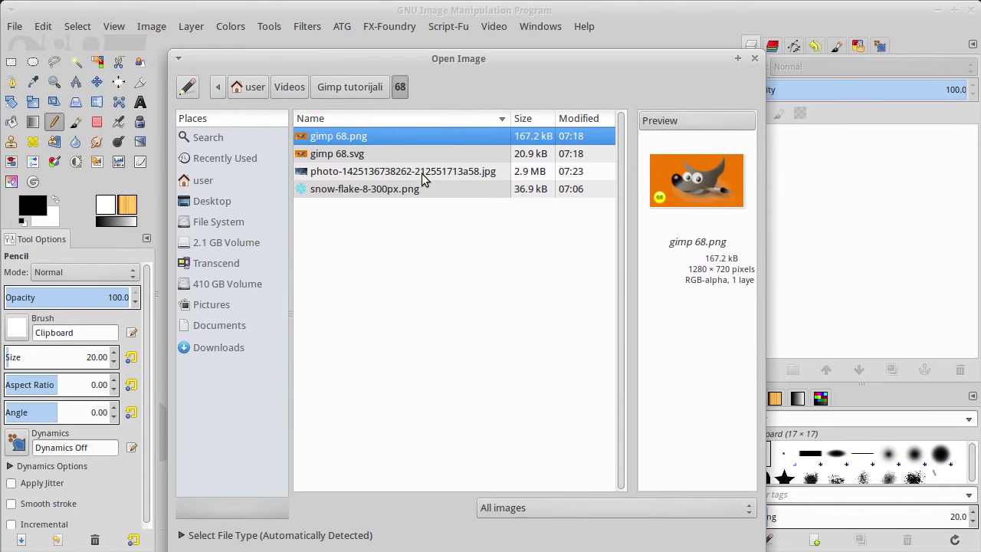
- Open the downloaded mountain JPG and scale it to 800 px wide (800×450)
{"action": "left_click", "coordinate": [428, 180]}
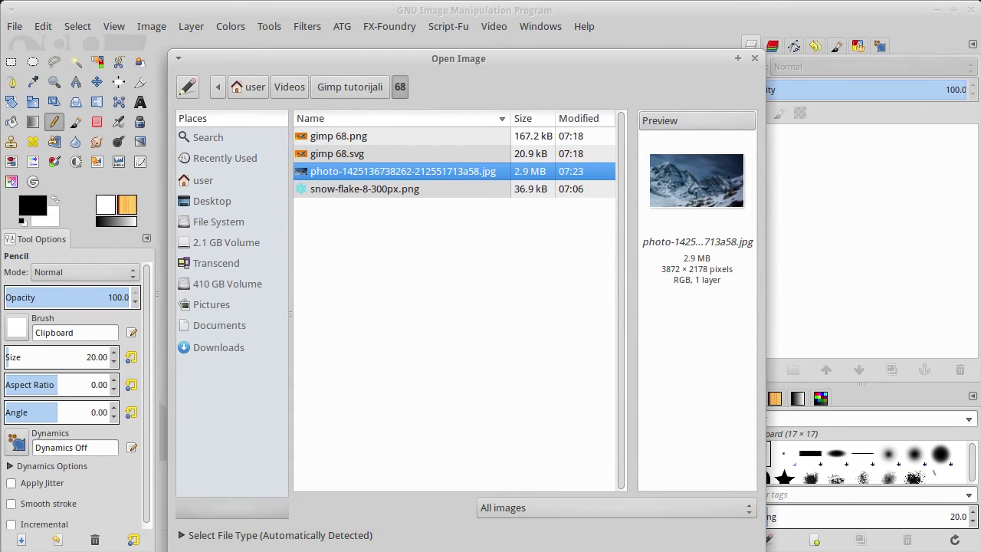
{"action": "key", "text": "Return"}
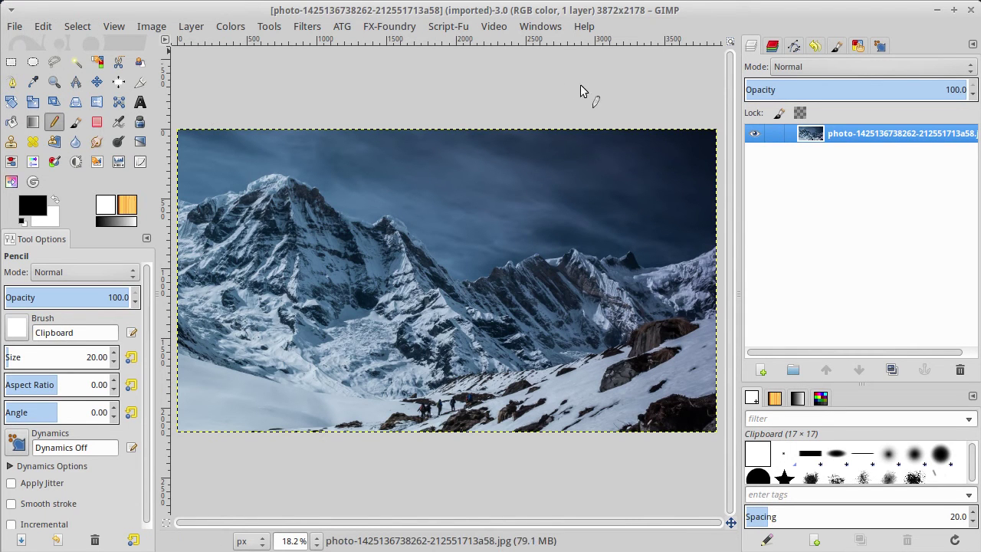
{"action": "left_click", "coordinate": [149, 27]}
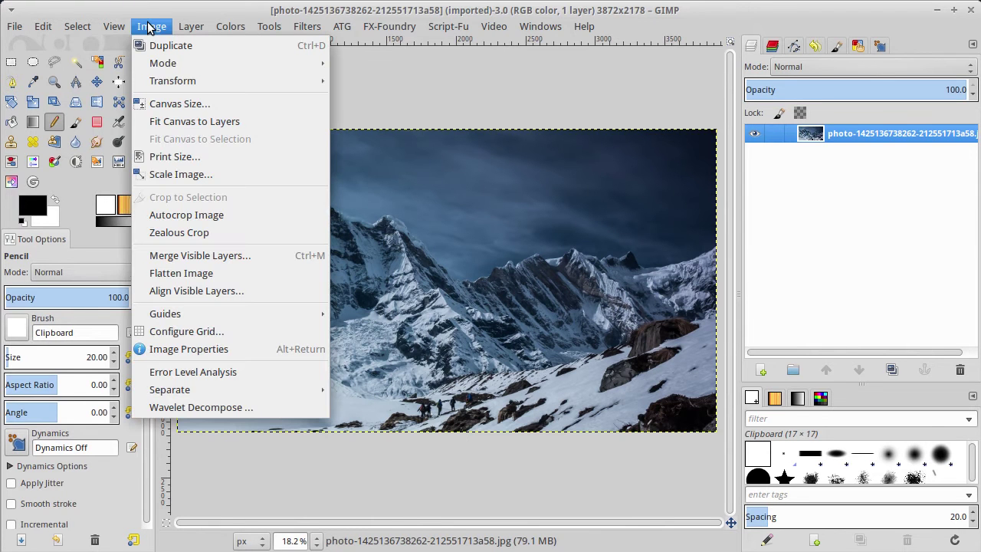
{"action": "left_click", "coordinate": [190, 174]}
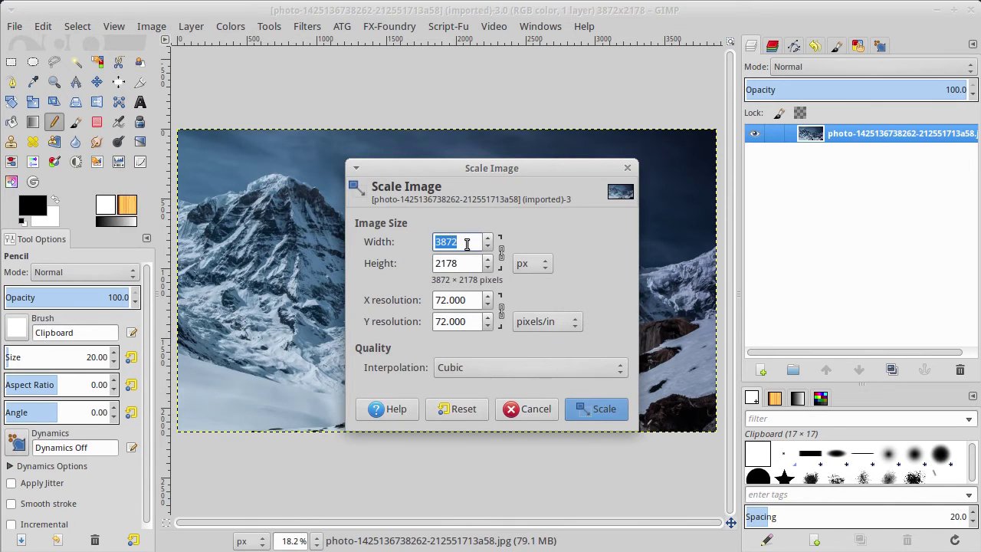
{"action": "type", "text": "800"}
{"action": "left_click", "coordinate": [453, 264]}
{"action": "left_click", "coordinate": [611, 411]}
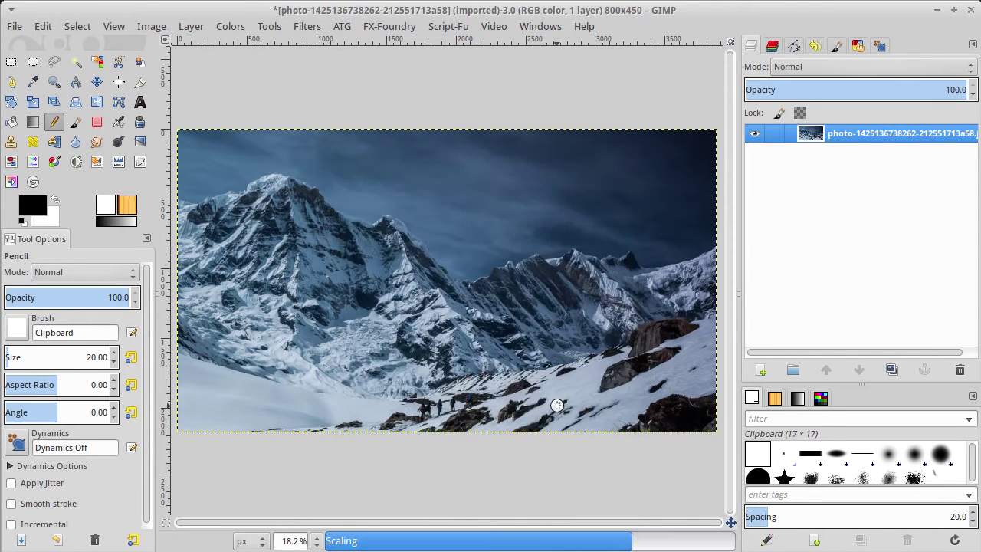
- Scroll around the scaled photo and bring up the File menu
{"action": "scroll", "coordinate": [484, 269], "scroll_direction": "up", "scroll_amount": 3}
{"action": "scroll", "coordinate": [484, 270], "scroll_direction": "up", "scroll_amount": 1}
{"action": "scroll", "coordinate": [484, 269], "scroll_direction": "up", "scroll_amount": 1}
{"action": "scroll", "coordinate": [485, 270], "scroll_direction": "down", "scroll_amount": 1}
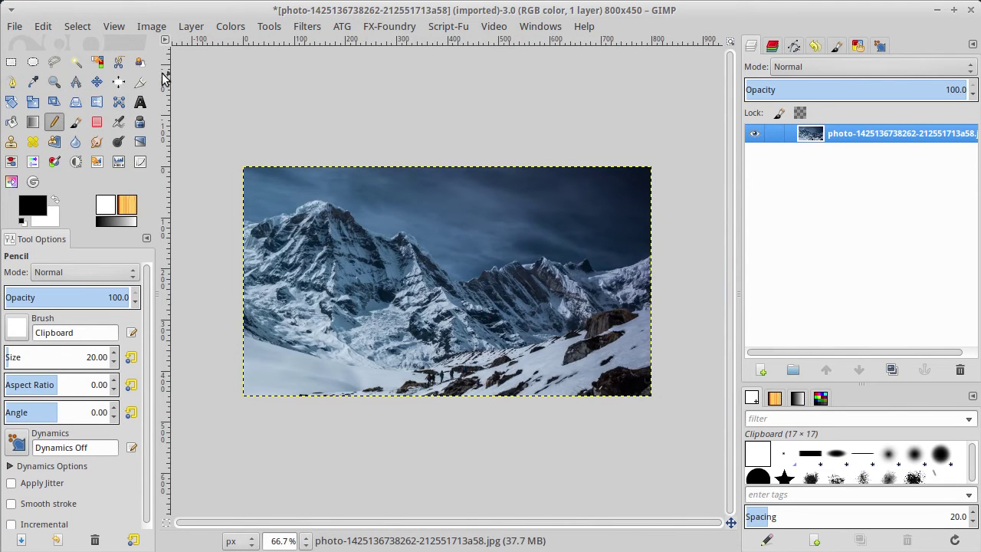
{"action": "left_click", "coordinate": [16, 27]}
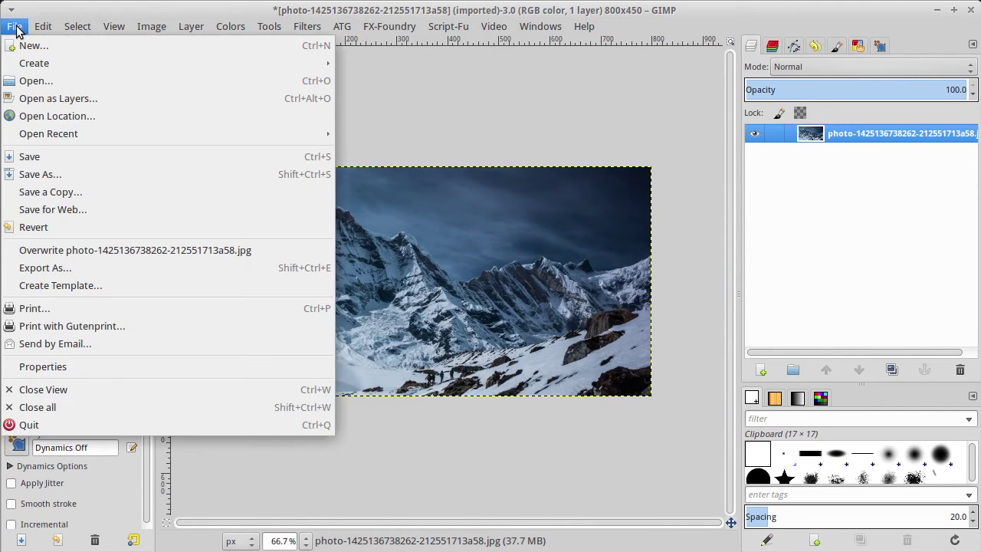
{"action": "mouse_move", "coordinate": [34, 63]}
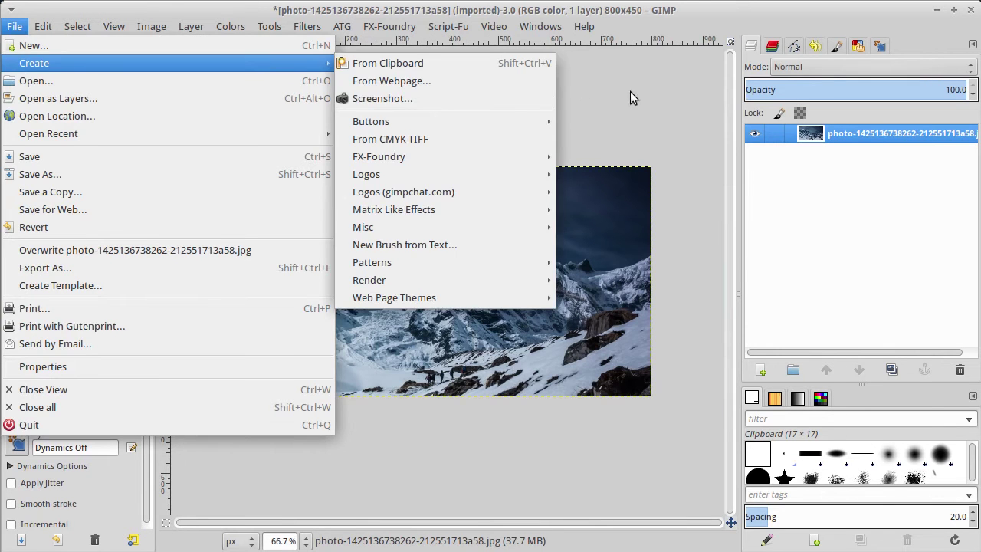
- Open snow-flake-8-300px.png as a layer over the 800×450 mountain photo
{"action": "left_click", "coordinate": [630, 97]}
{"action": "left_click", "coordinate": [13, 28]}
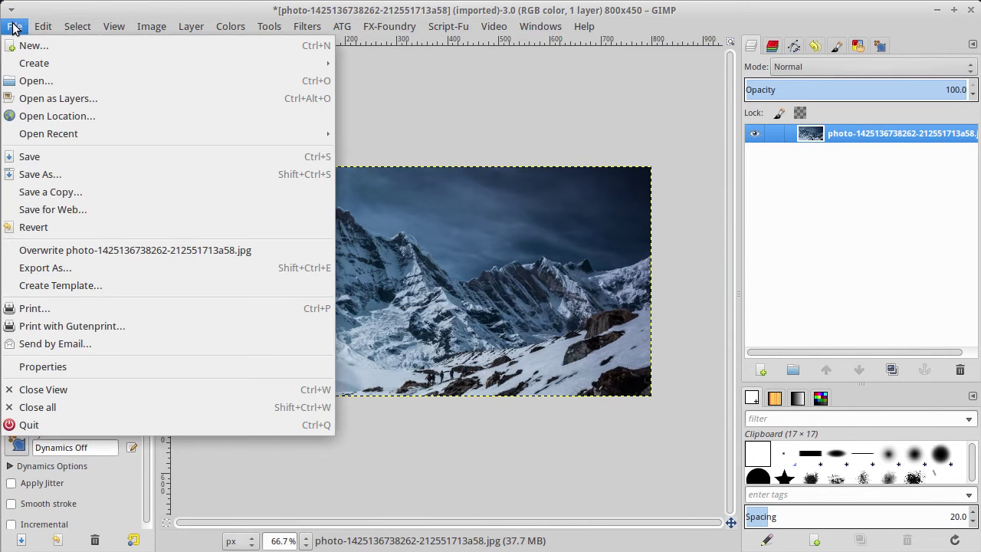
{"action": "left_click", "coordinate": [48, 102]}
{"action": "left_click", "coordinate": [385, 189]}
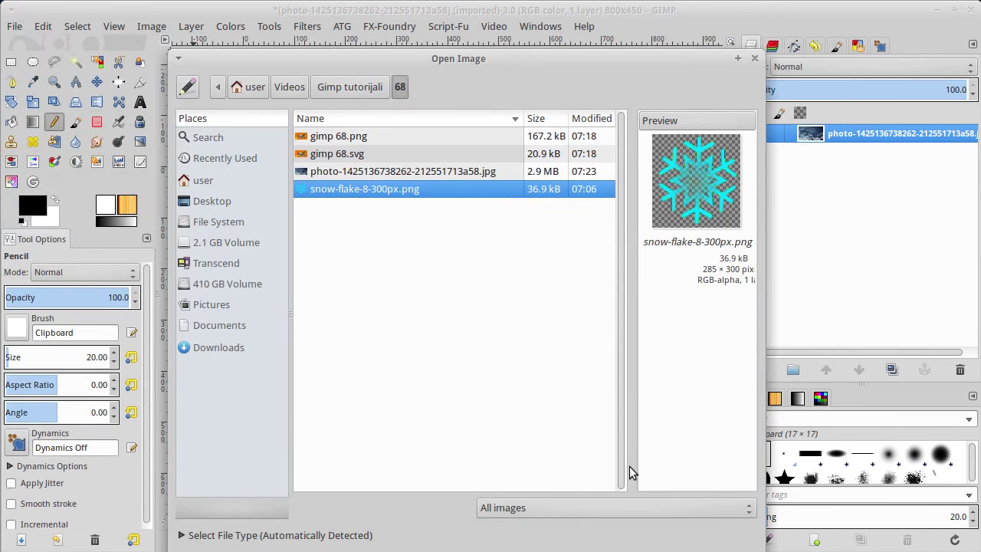
{"action": "key", "text": "Return"}
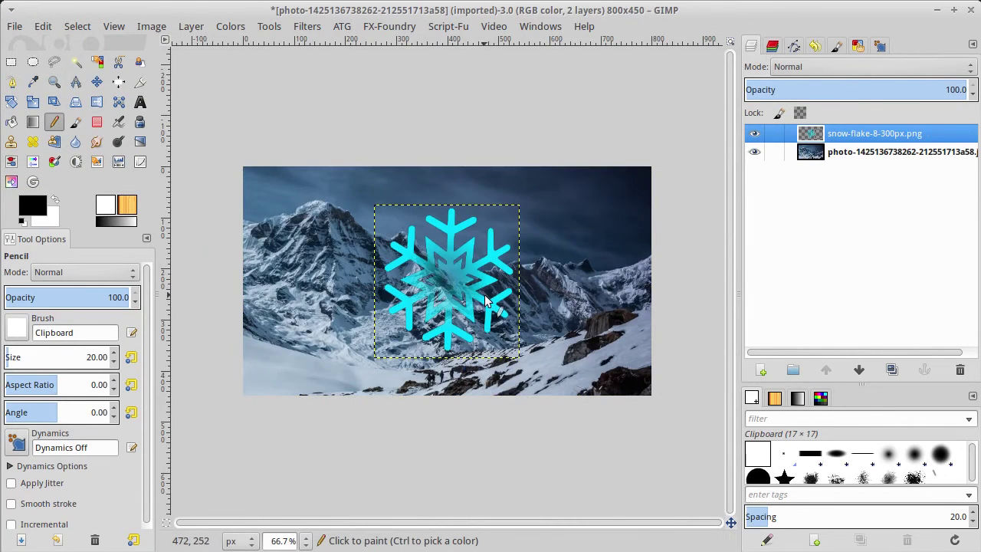
{"action": "scroll", "coordinate": [485, 295], "scroll_direction": "up", "scroll_amount": 1}
{"action": "scroll", "coordinate": [444, 282], "scroll_direction": "up", "scroll_amount": 1}
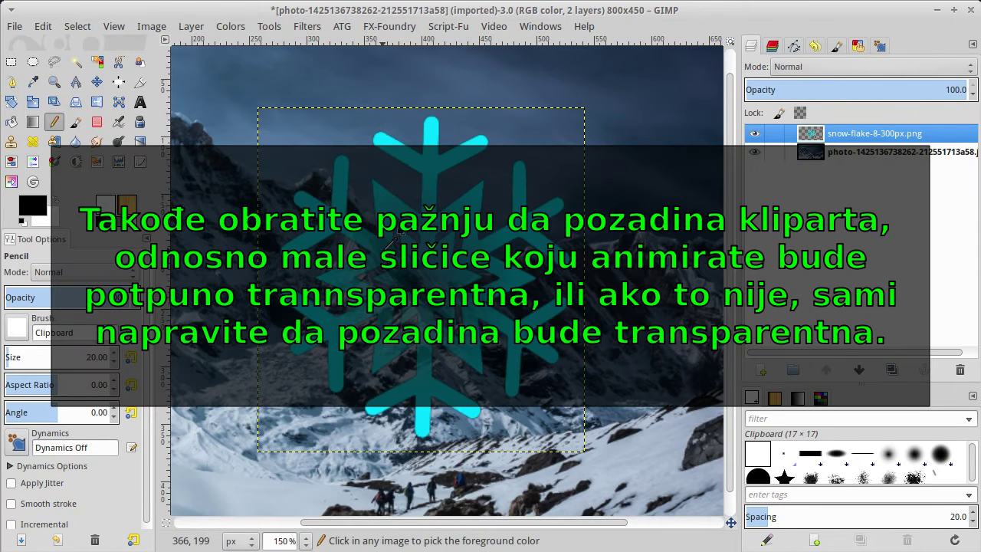
{"action": "scroll", "coordinate": [385, 248], "scroll_direction": "down", "scroll_amount": 2}
{"action": "scroll", "coordinate": [394, 230], "scroll_direction": "up", "scroll_amount": 1}
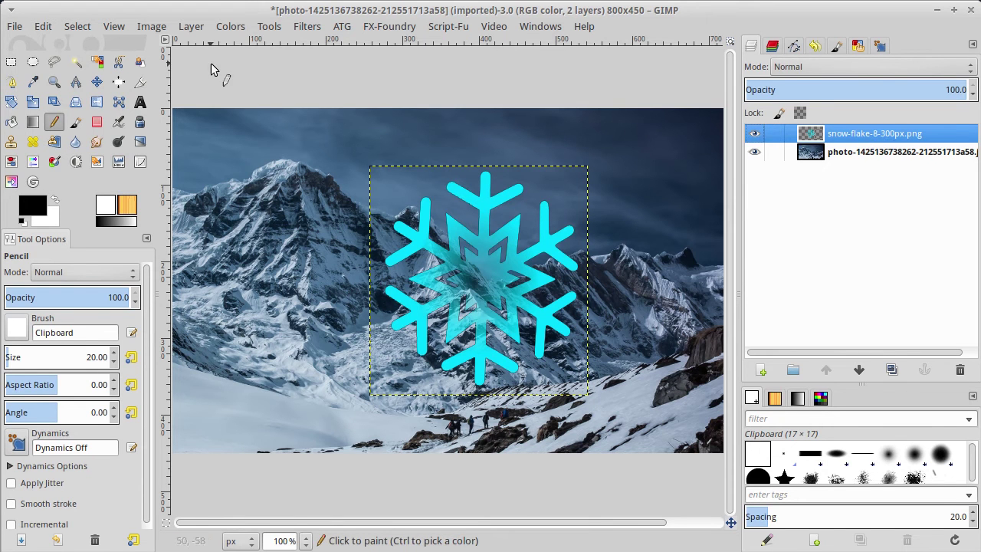
- Apply Levels on the snowflake's Alpha channel with the white input at 0
{"action": "left_click", "coordinate": [118, 164]}
{"action": "left_click", "coordinate": [479, 224]}
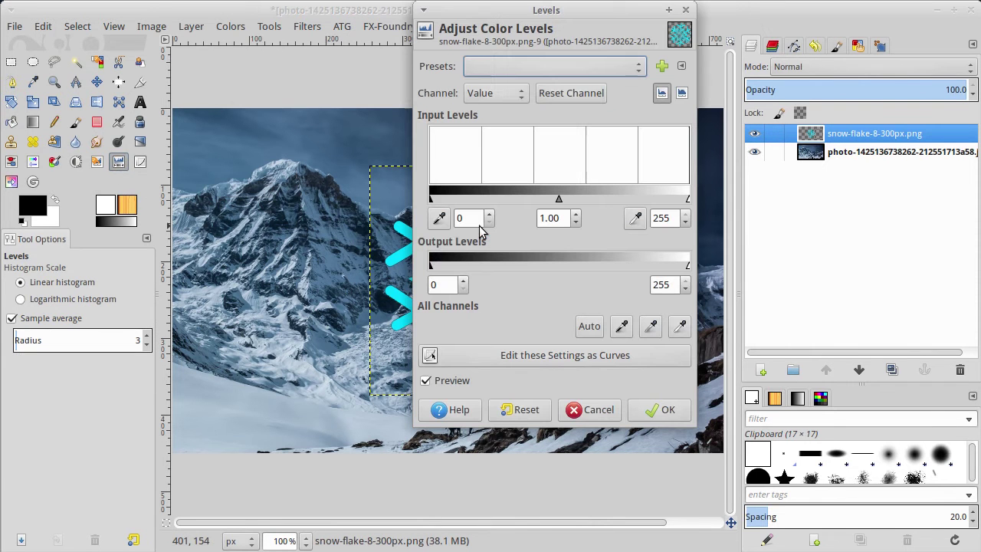
{"action": "left_click", "coordinate": [515, 92]}
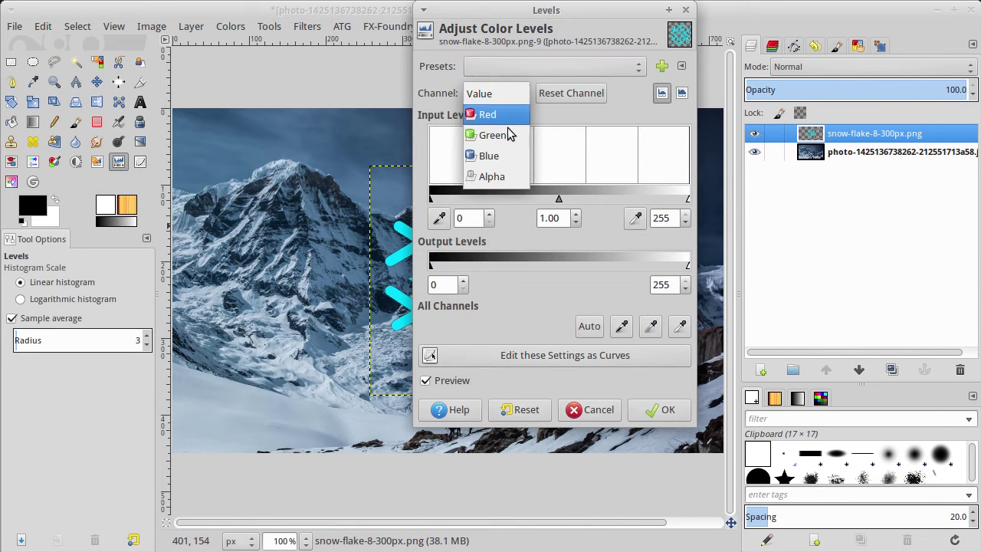
{"action": "left_click", "coordinate": [498, 181]}
{"action": "left_click_drag", "start_coordinate": [686, 200], "coordinate": [422, 195]}
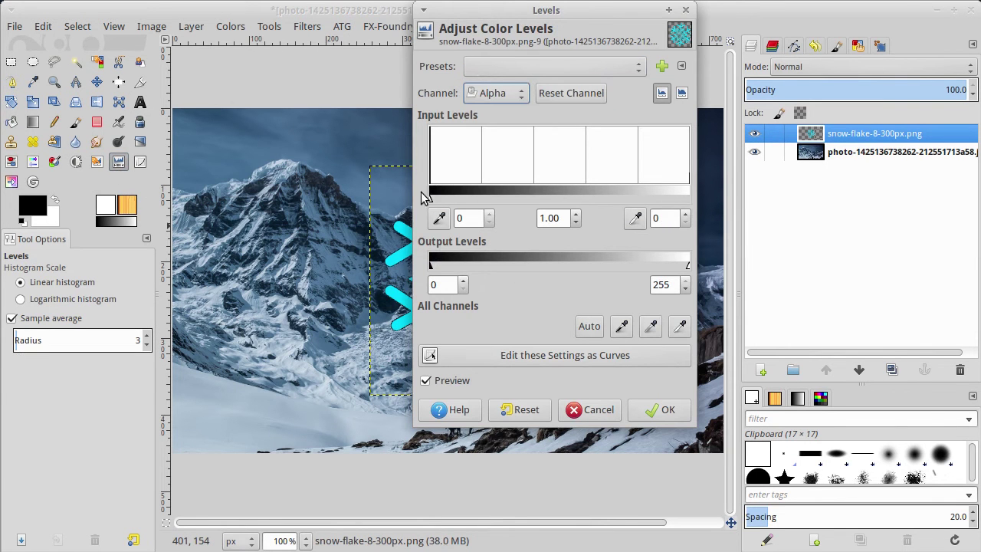
{"action": "left_click_drag", "start_coordinate": [551, 17], "coordinate": [785, 52]}
{"action": "mouse_move", "coordinate": [661, 216]}
{"action": "left_mouse_down"}
{"action": "mouse_move", "coordinate": [777, 215]}
{"action": "mouse_move", "coordinate": [654, 211]}
{"action": "left_mouse_up"}
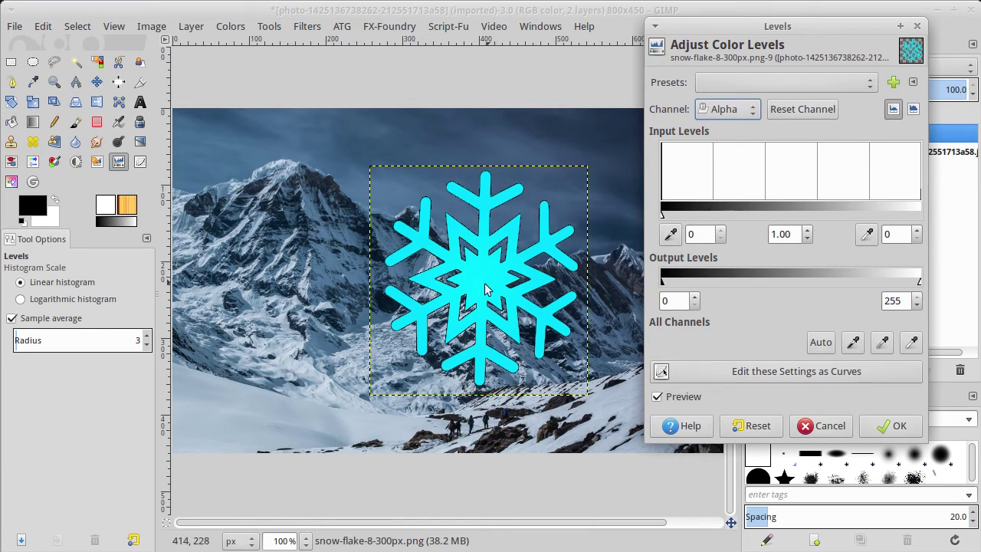
{"action": "left_click", "coordinate": [894, 426]}
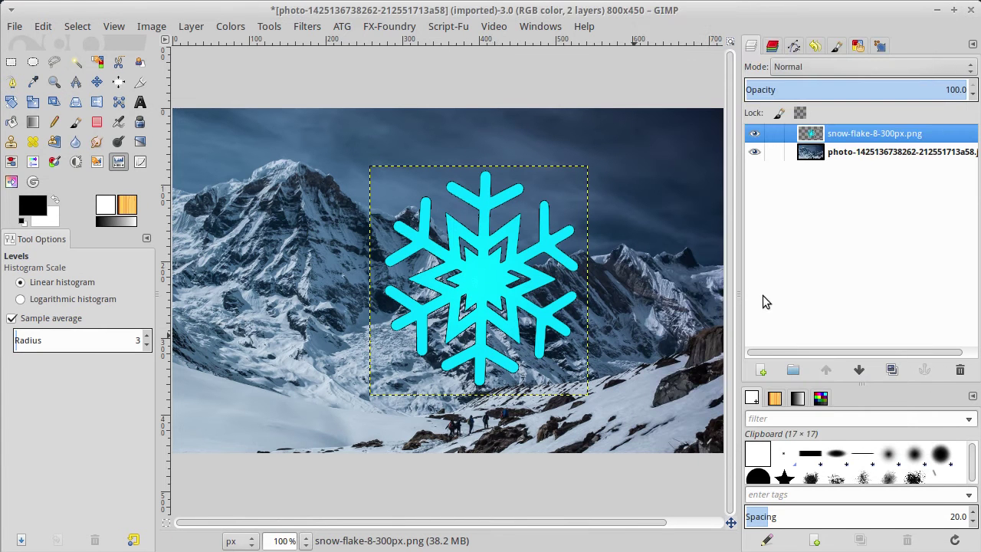
- Scale the snowflake layer down to 91×96 pixels
{"action": "key", "text": "shift+s"}
{"action": "left_click", "coordinate": [375, 217]}
{"action": "left_click_drag", "start_coordinate": [587, 395], "coordinate": [446, 233]}
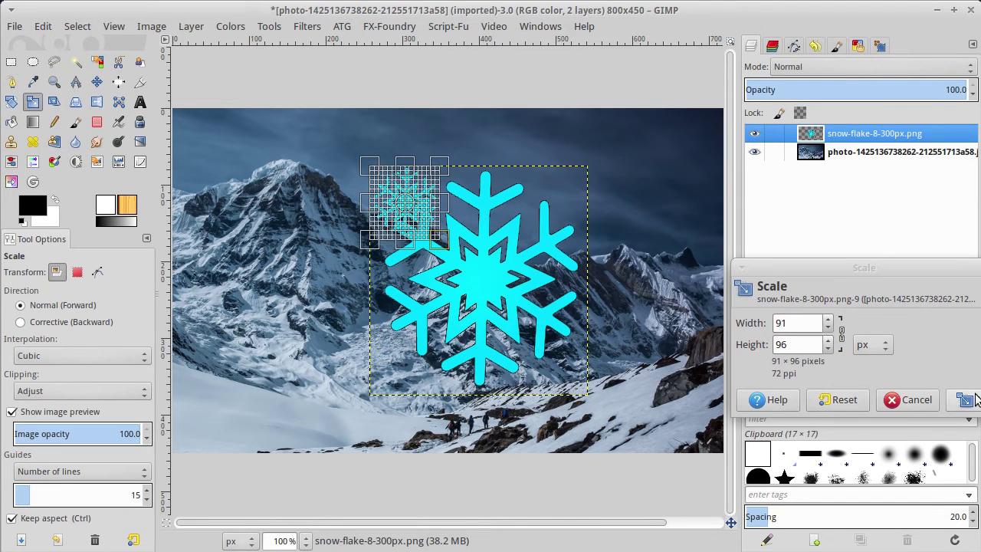
{"action": "left_click_drag", "start_coordinate": [864, 261], "coordinate": [567, 230]}
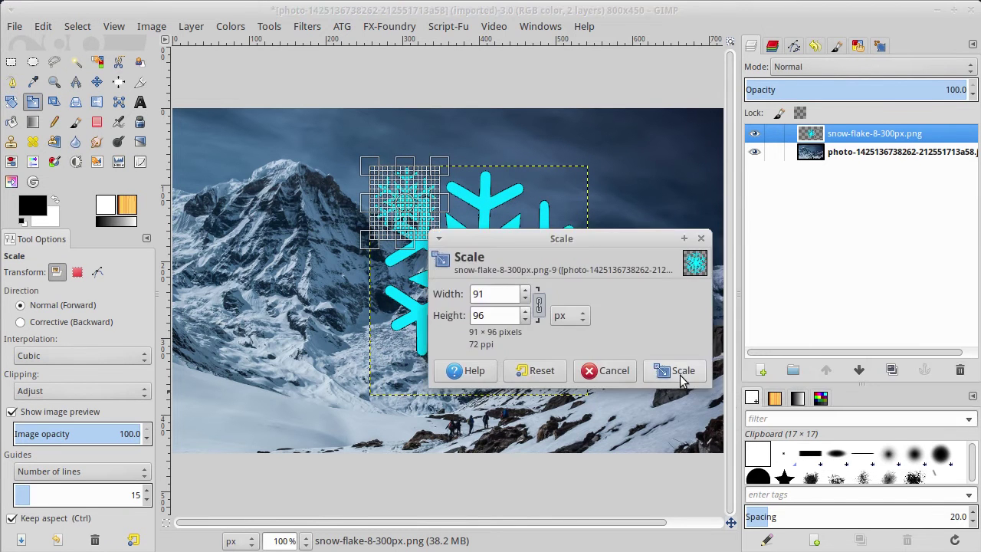
{"action": "left_click", "coordinate": [682, 371]}
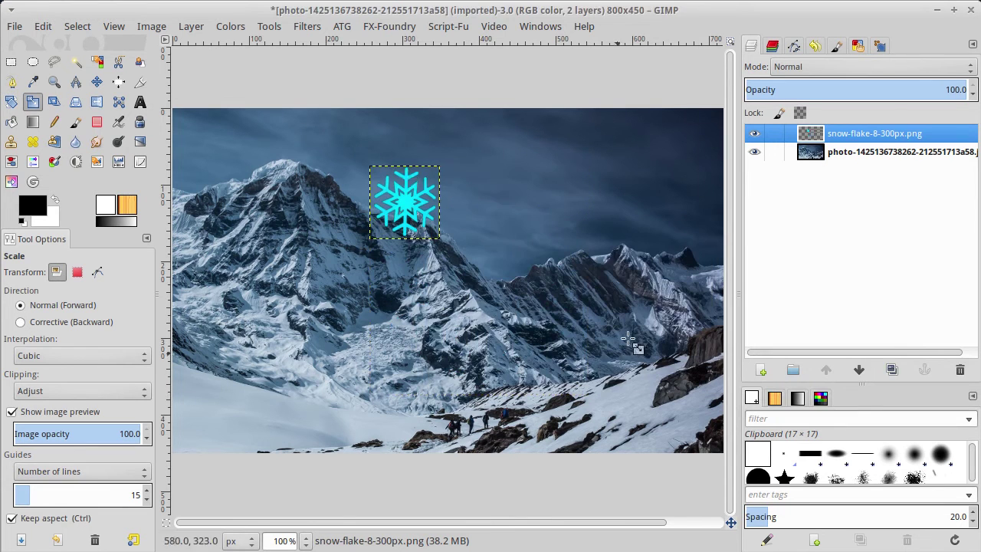
- Move the small snowflake to the upper-left sky and duplicate its layer
{"action": "left_click", "coordinate": [96, 81]}
{"action": "left_click_drag", "start_coordinate": [401, 203], "coordinate": [226, 195]}
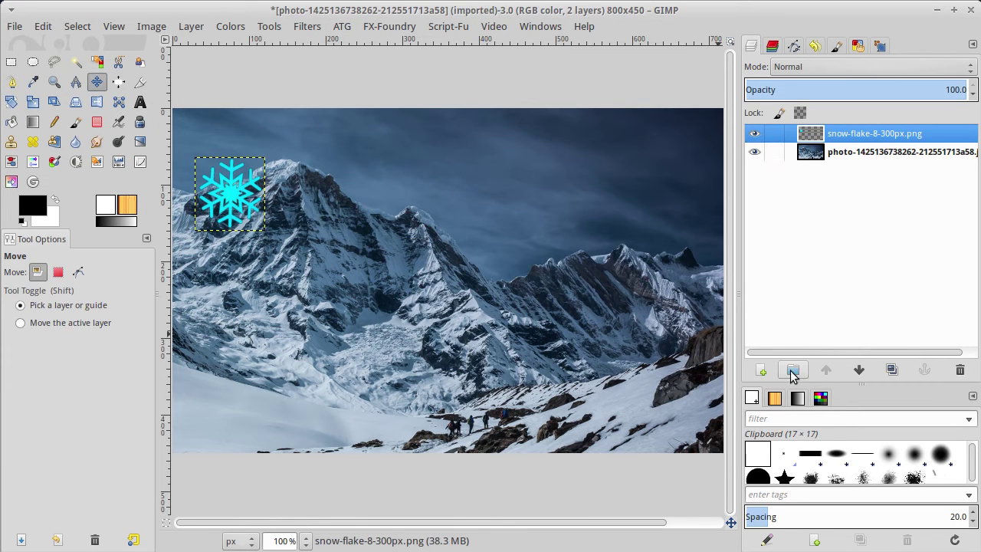
{"action": "left_click", "coordinate": [893, 370]}
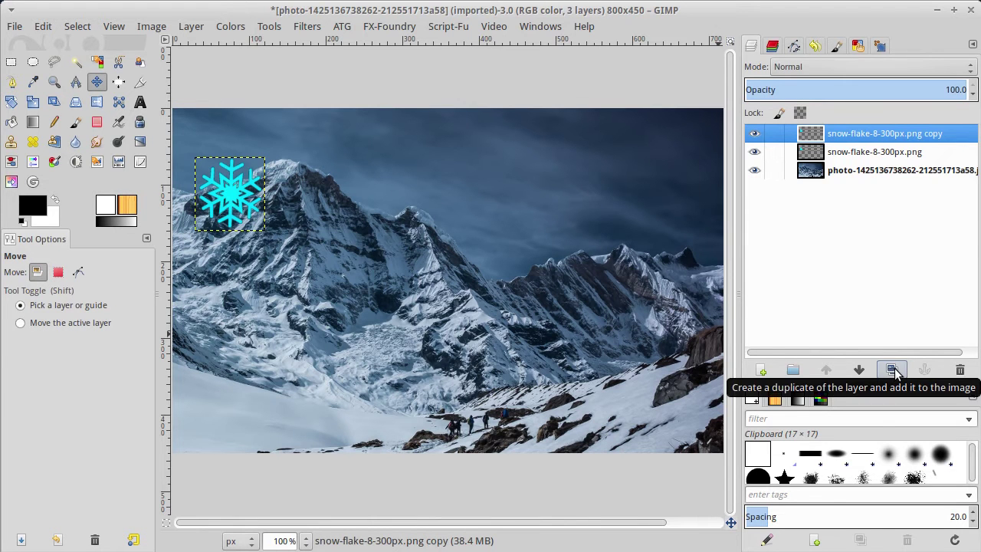
{"action": "left_click", "coordinate": [894, 370]}
{"action": "left_click", "coordinate": [893, 370]}
{"action": "left_click", "coordinate": [894, 371]}
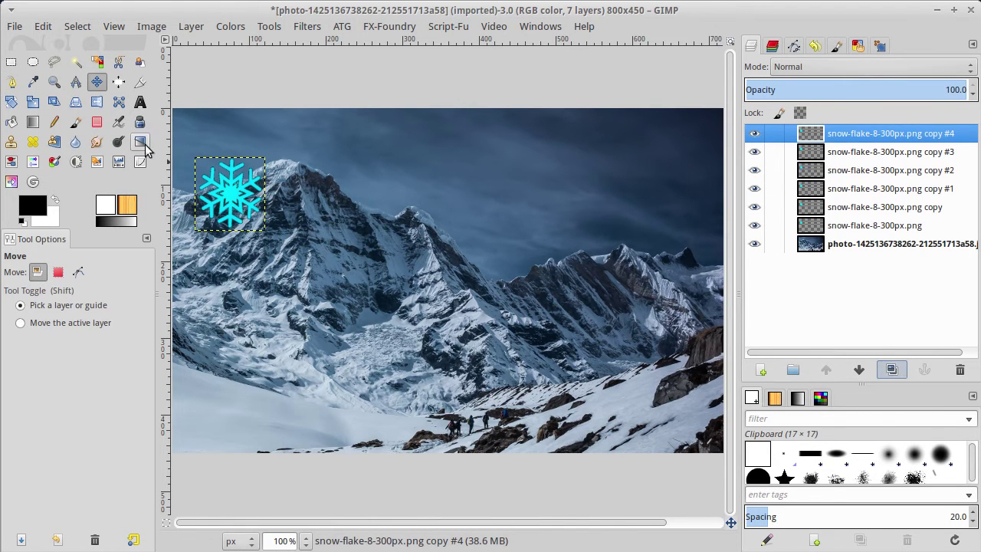
- Reposition each snowflake copy to a different spot across the sky
{"action": "left_click", "coordinate": [854, 225]}
{"action": "left_click", "coordinate": [856, 208]}
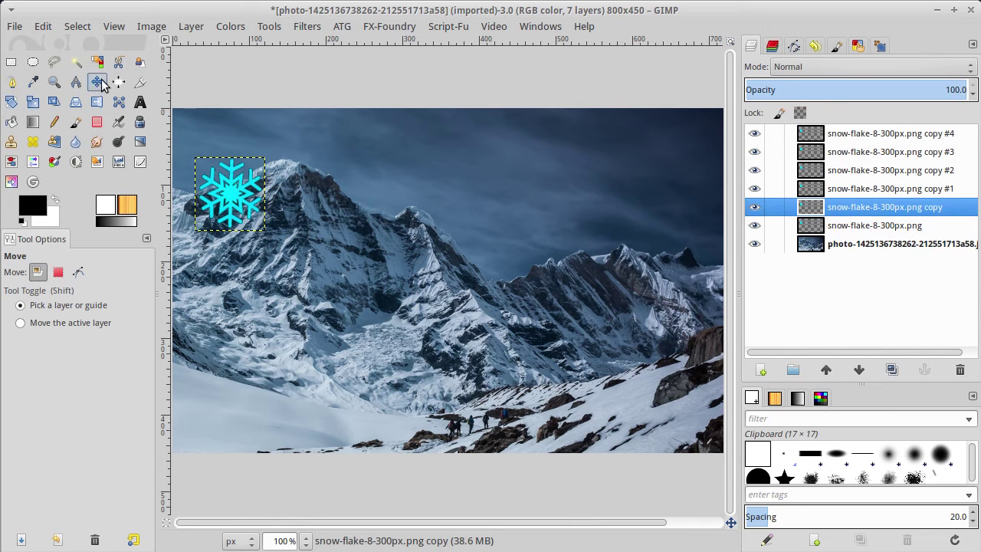
{"action": "mouse_move", "coordinate": [227, 197]}
{"action": "left_mouse_down"}
{"action": "mouse_move", "coordinate": [334, 213]}
{"action": "mouse_move", "coordinate": [337, 224]}
{"action": "left_mouse_up"}
{"action": "left_click", "coordinate": [881, 207]}
{"action": "left_click", "coordinate": [862, 190]}
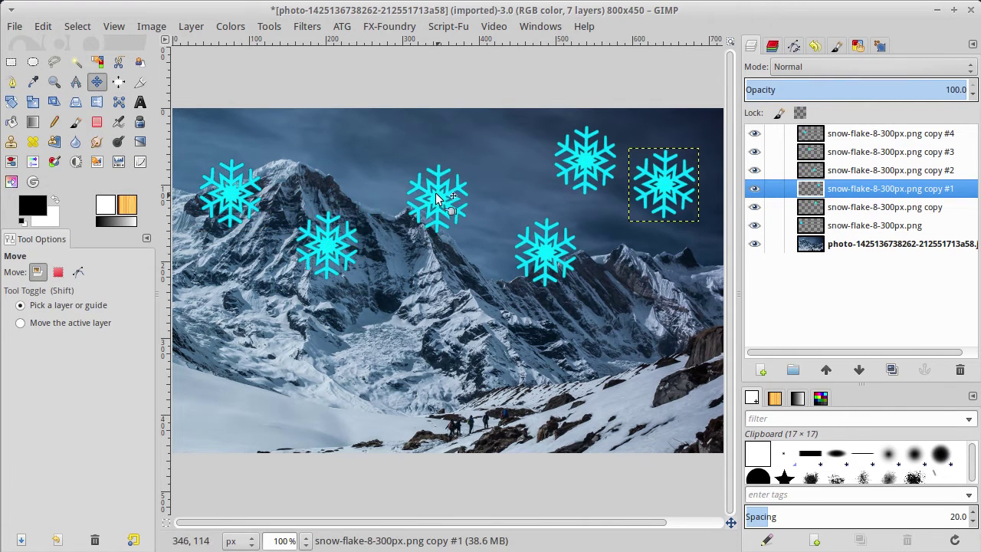
{"action": "left_click_drag", "start_coordinate": [439, 197], "coordinate": [402, 176]}
{"action": "left_click", "coordinate": [587, 159]}
{"action": "mouse_move", "coordinate": [587, 159]}
{"action": "left_mouse_down"}
{"action": "mouse_move", "coordinate": [557, 164]}
{"action": "mouse_move", "coordinate": [555, 184]}
{"action": "left_mouse_up"}
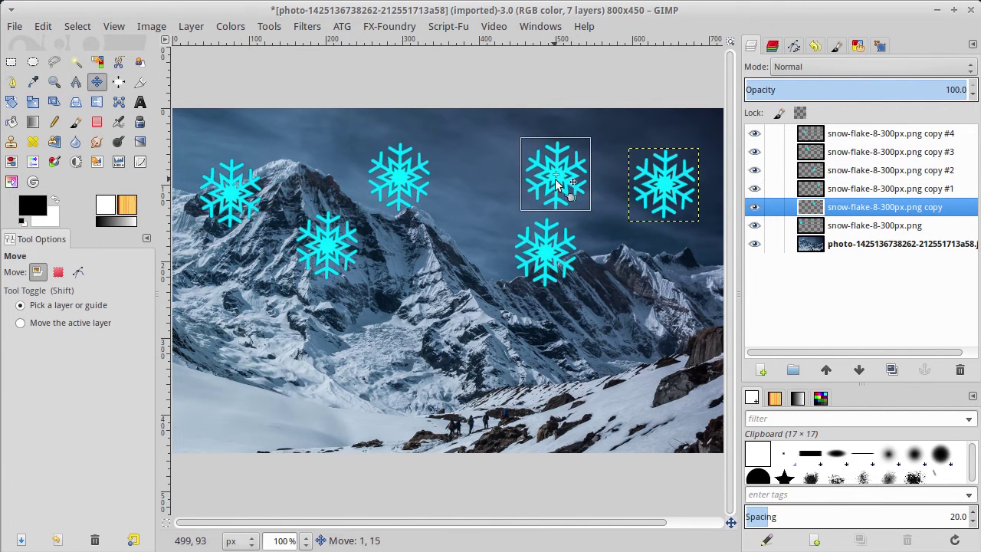
{"action": "left_click_drag", "start_coordinate": [546, 252], "coordinate": [519, 254]}
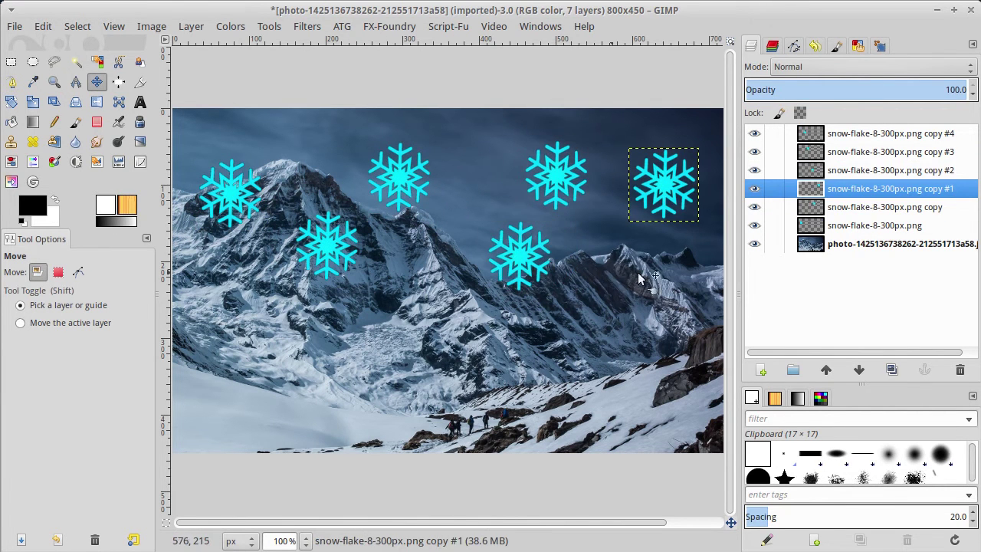
{"action": "mouse_move", "coordinate": [326, 247]}
{"action": "left_mouse_down"}
{"action": "mouse_move", "coordinate": [339, 253]}
{"action": "mouse_move", "coordinate": [326, 248]}
{"action": "left_mouse_up"}
{"action": "left_click", "coordinate": [344, 246]}
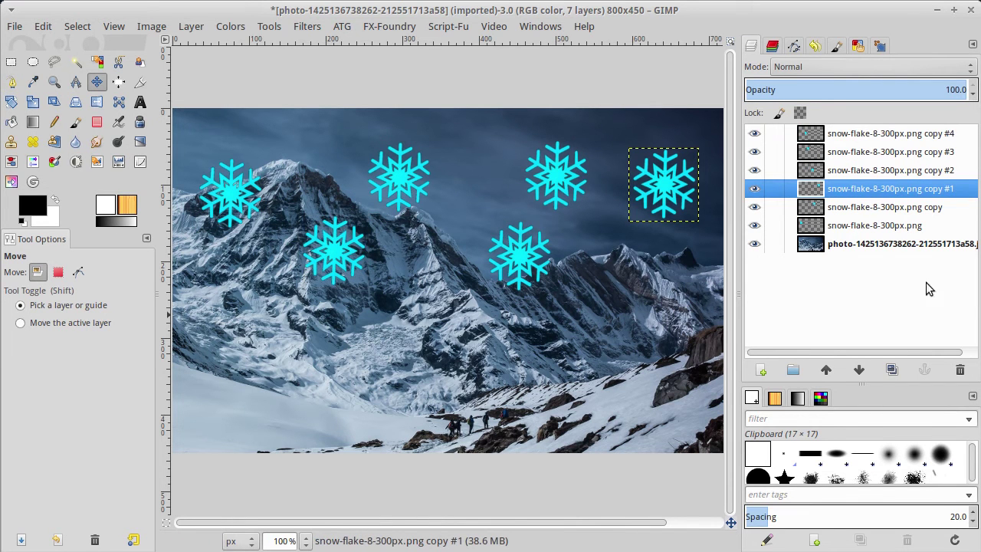
- Merge the six snowflake layers with Merge Visible Layers and show the mountain photo again
{"action": "left_click", "coordinate": [755, 243]}
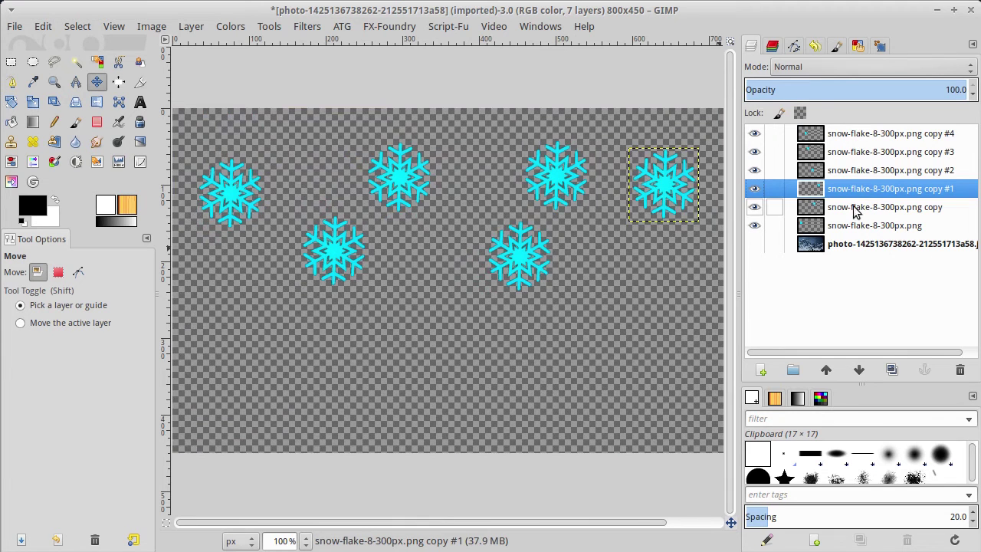
{"action": "left_click", "coordinate": [754, 244]}
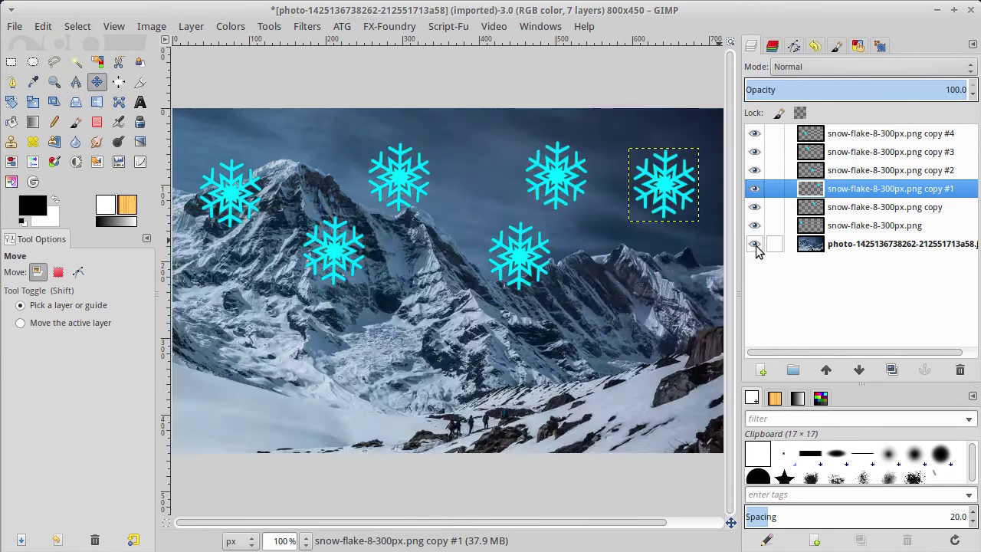
{"action": "right_click", "coordinate": [855, 193]}
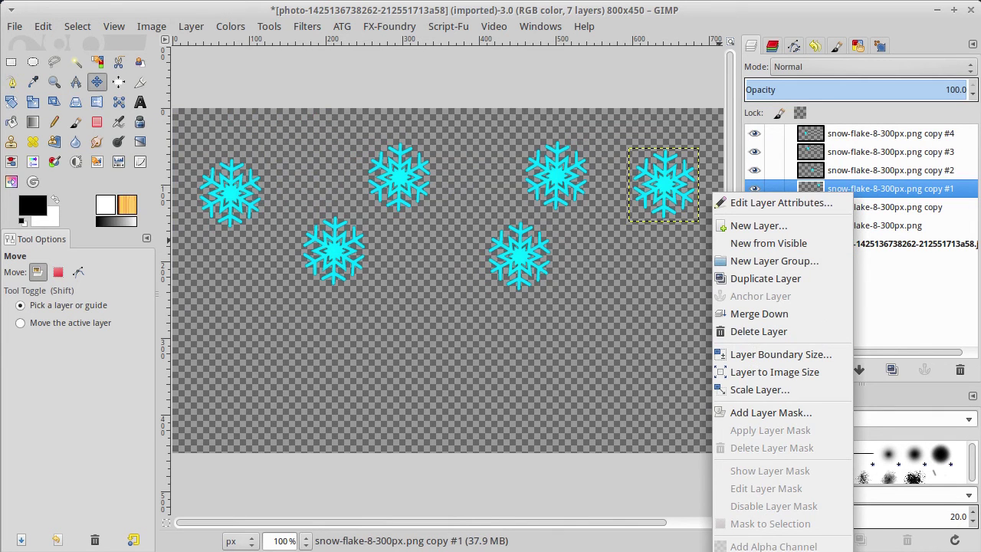
{"action": "left_click", "coordinate": [766, 549]}
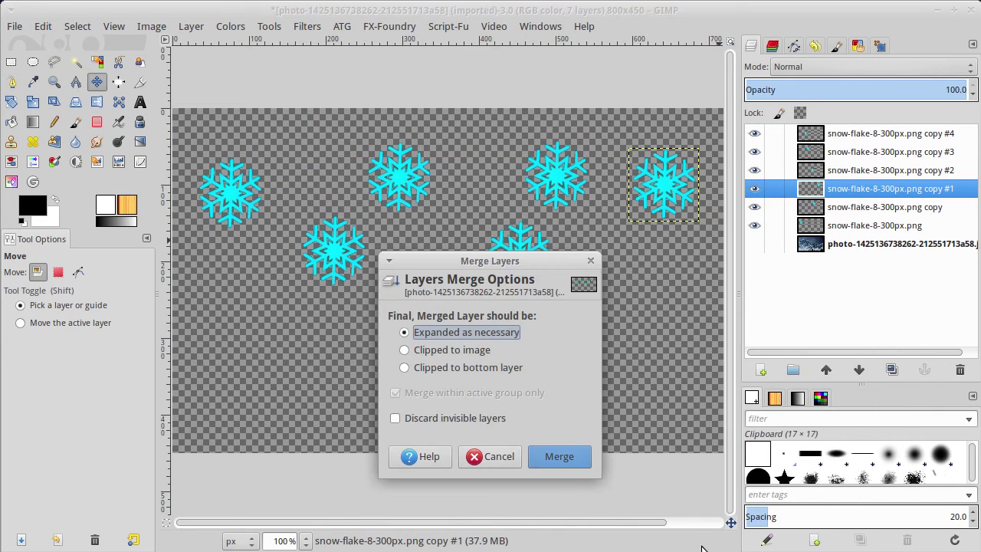
{"action": "left_click", "coordinate": [567, 458]}
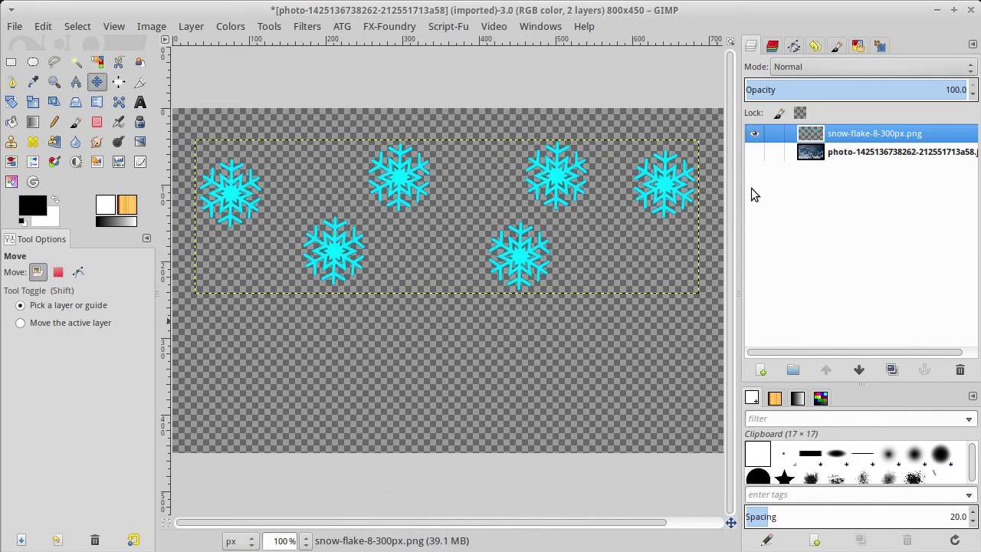
{"action": "left_click", "coordinate": [753, 156]}
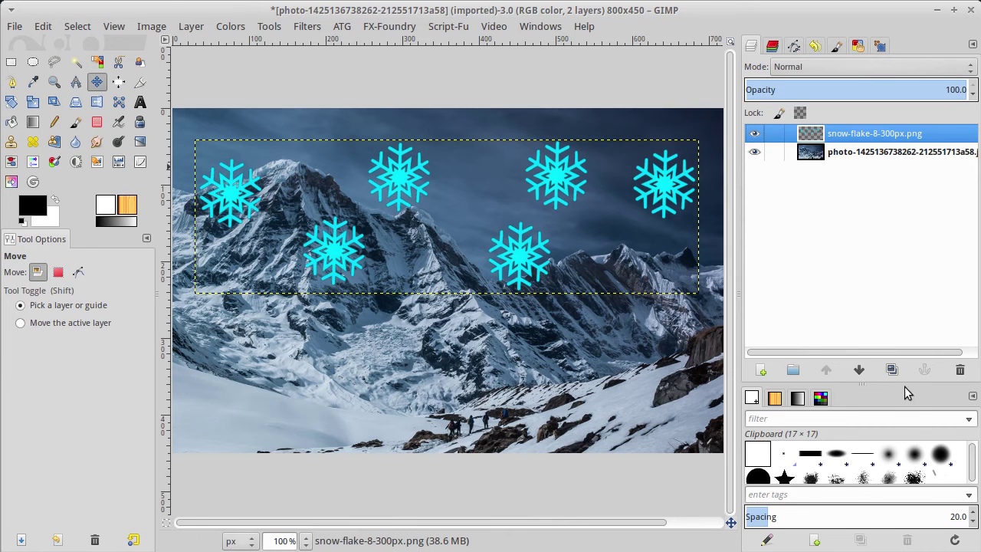
- Duplicate the merged snowflake layer, move the copy 56 px lower, and hide the original
{"action": "left_click", "coordinate": [893, 371]}
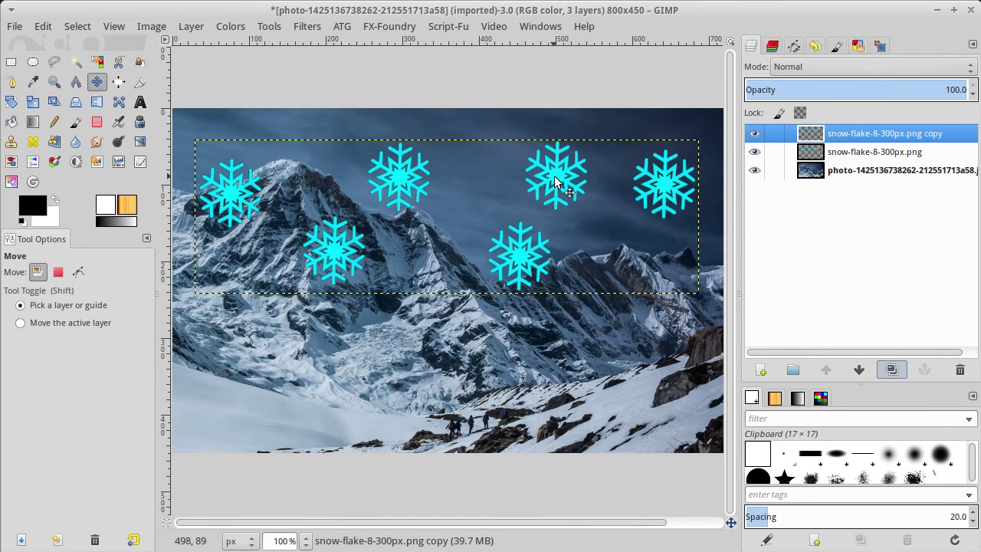
{"action": "left_click_drag", "start_coordinate": [555, 181], "coordinate": [555, 224]}
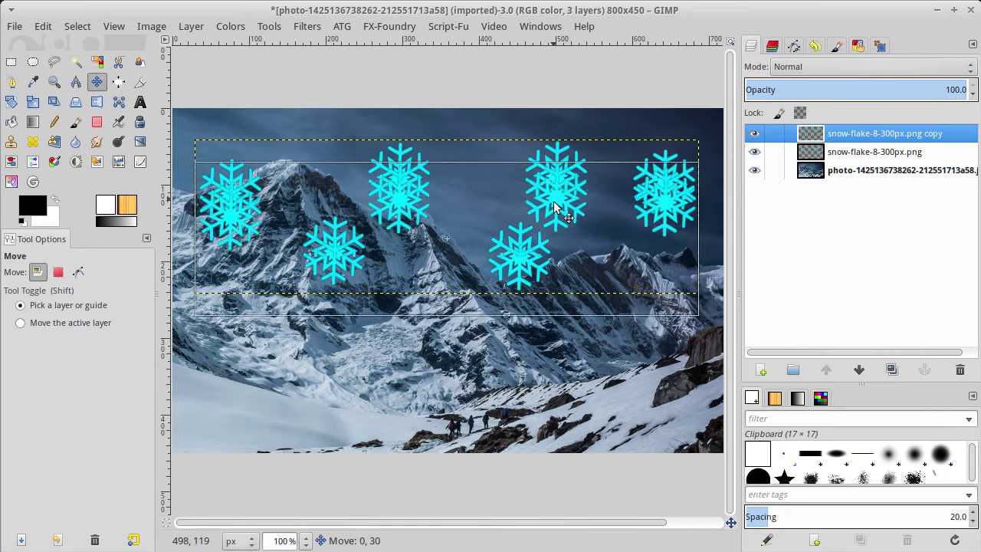
{"action": "left_click", "coordinate": [749, 154]}
{"action": "left_click", "coordinate": [749, 154]}
{"action": "left_click", "coordinate": [749, 154]}
{"action": "left_click", "coordinate": [749, 154]}
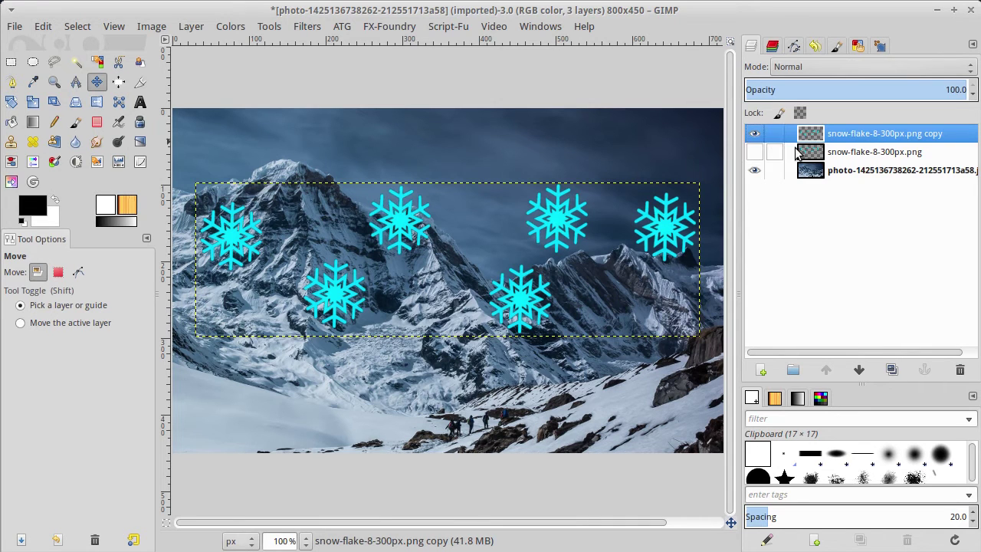
{"action": "left_click", "coordinate": [14, 29]}
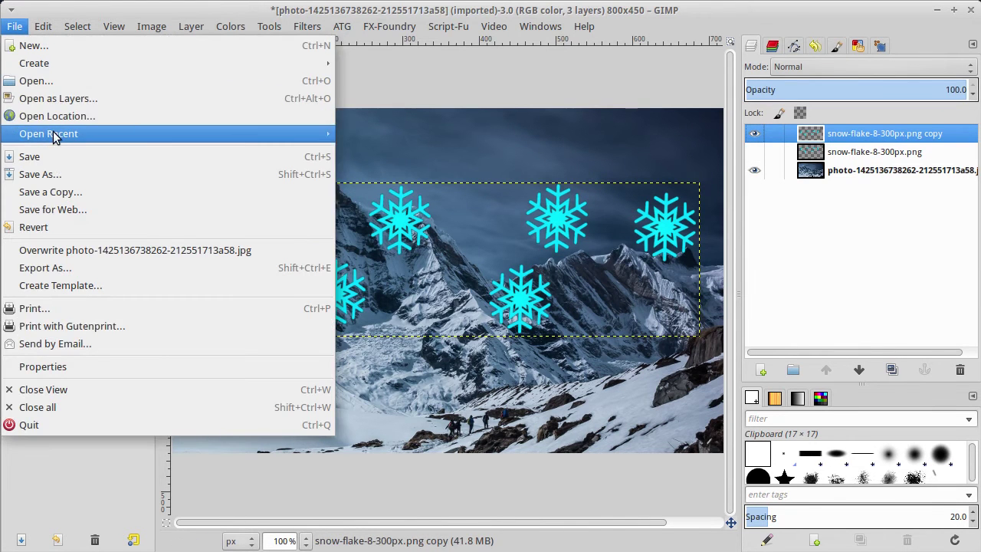
- Add snow-flake-8-300px.png as a new layer and set its Alpha Levels white input to 0
{"action": "left_click", "coordinate": [69, 102]}
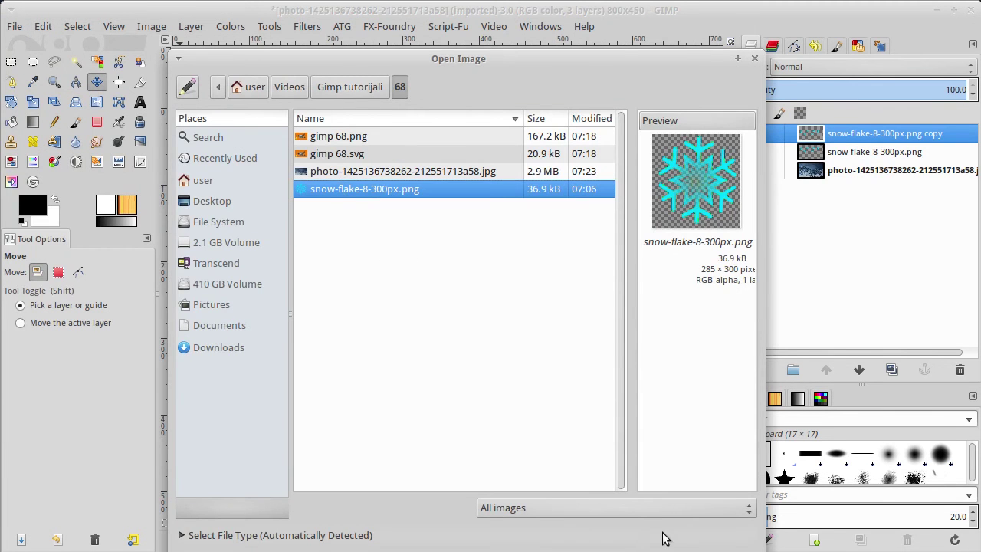
{"action": "key", "text": "Return"}
{"action": "left_click", "coordinate": [118, 161]}
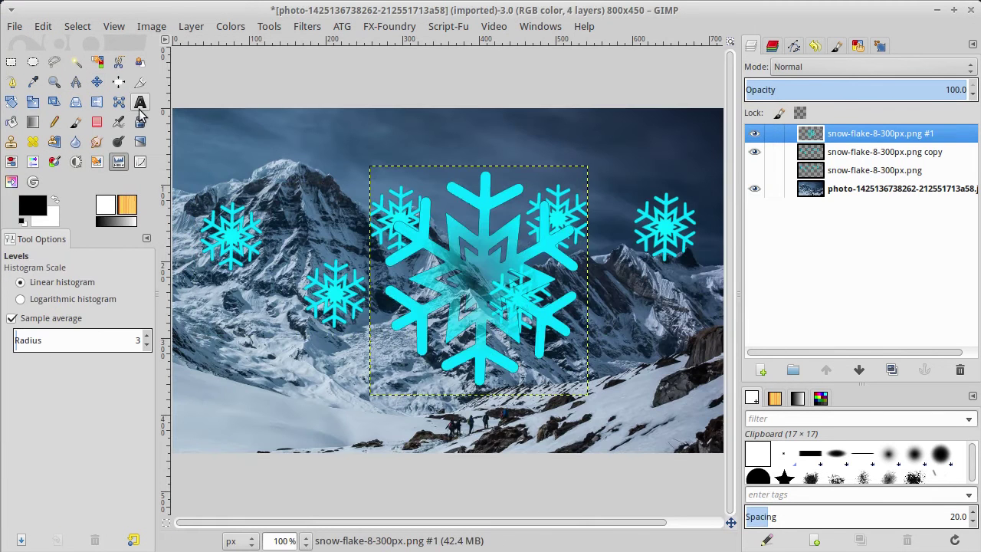
{"action": "left_click", "coordinate": [485, 233]}
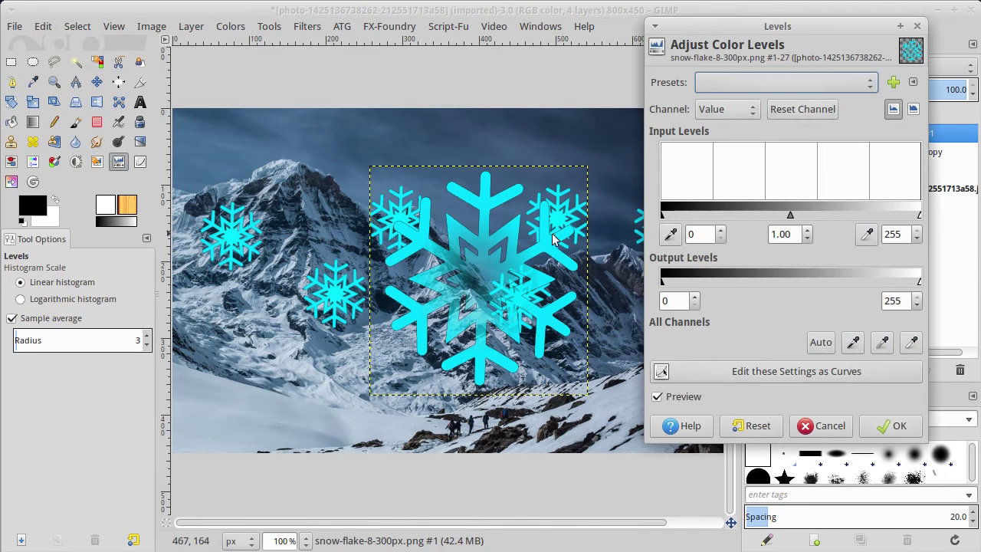
{"action": "left_click", "coordinate": [750, 109]}
{"action": "left_click", "coordinate": [740, 190]}
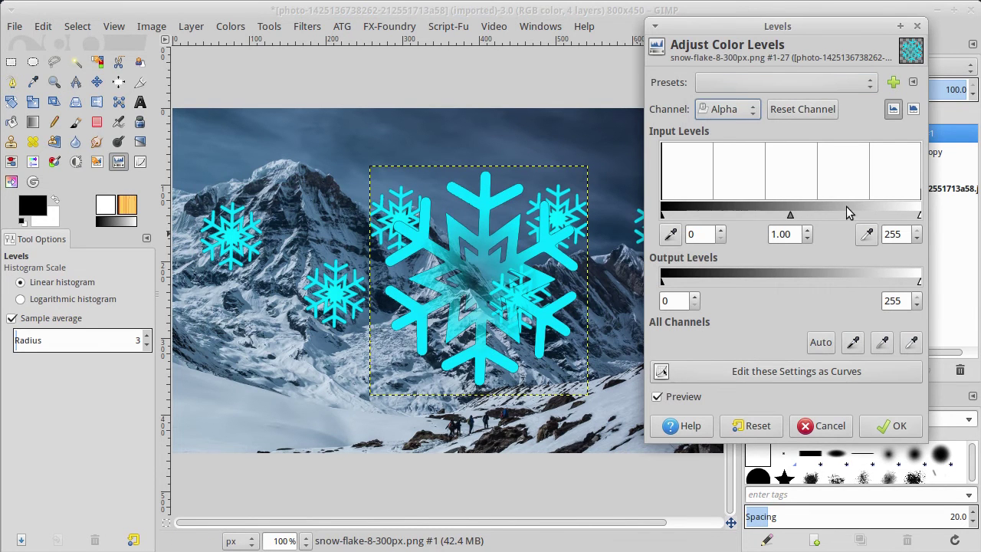
{"action": "left_click_drag", "start_coordinate": [906, 220], "coordinate": [642, 220]}
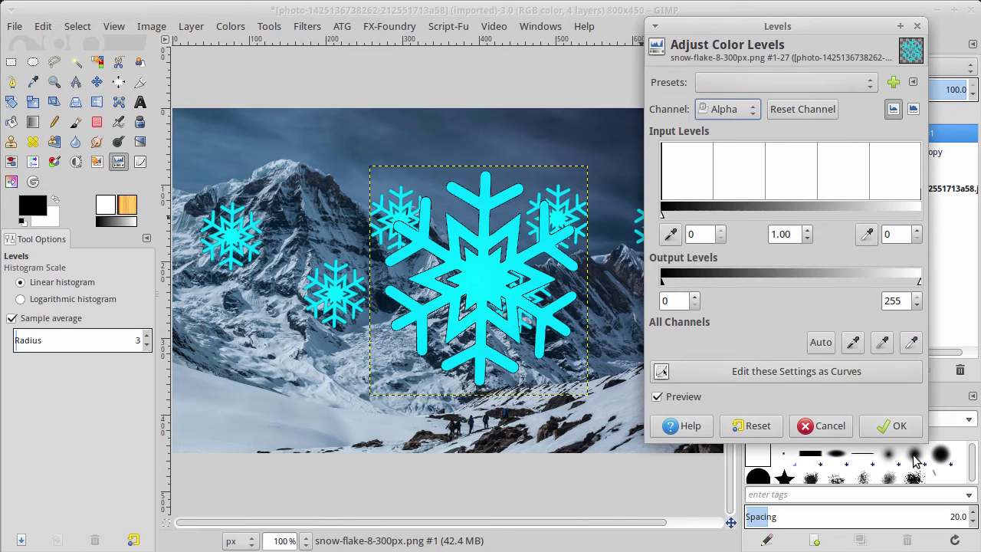
{"action": "left_click", "coordinate": [893, 426]}
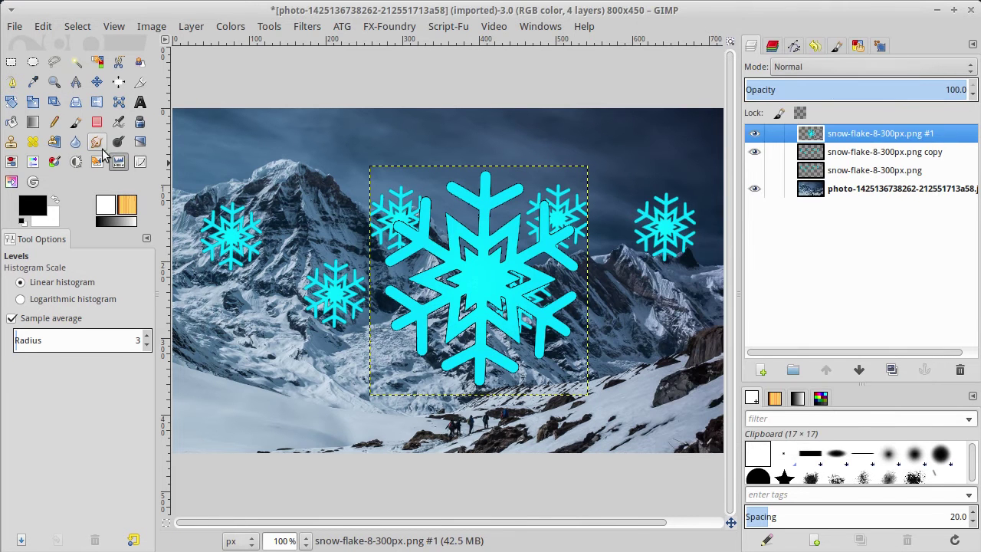
- Shrink the big added snowflake layer to about 95×100 px
{"action": "left_click", "coordinate": [33, 101]}
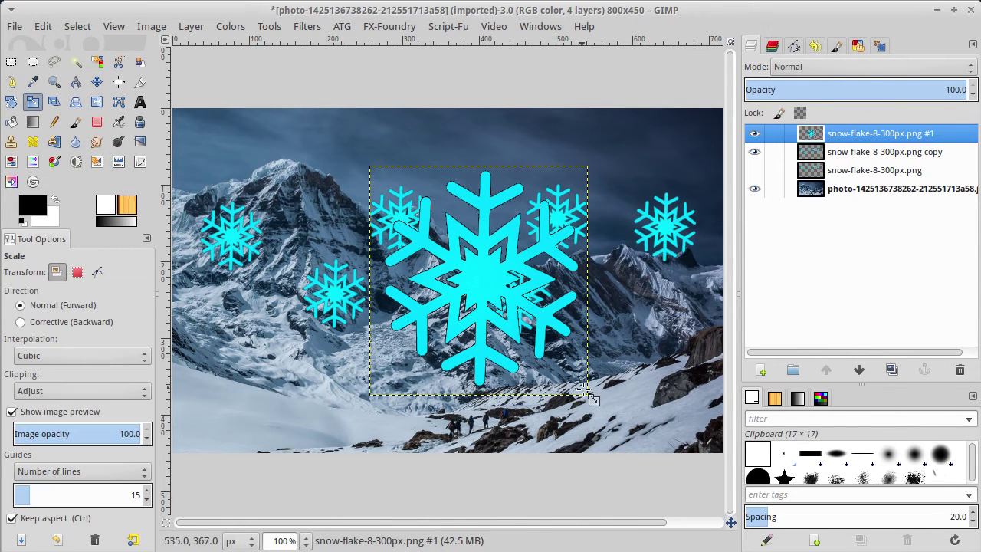
{"action": "left_click", "coordinate": [491, 286]}
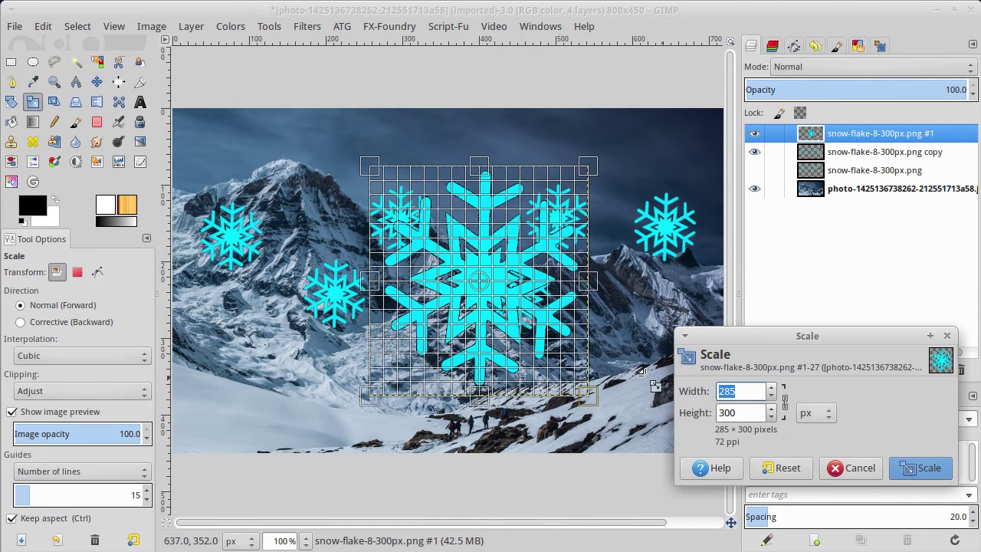
{"action": "mouse_move", "coordinate": [590, 398]}
{"action": "left_mouse_down"}
{"action": "mouse_move", "coordinate": [489, 287]}
{"action": "mouse_move", "coordinate": [440, 252]}
{"action": "mouse_move", "coordinate": [446, 259]}
{"action": "left_mouse_up"}
{"action": "left_click", "coordinate": [928, 467]}
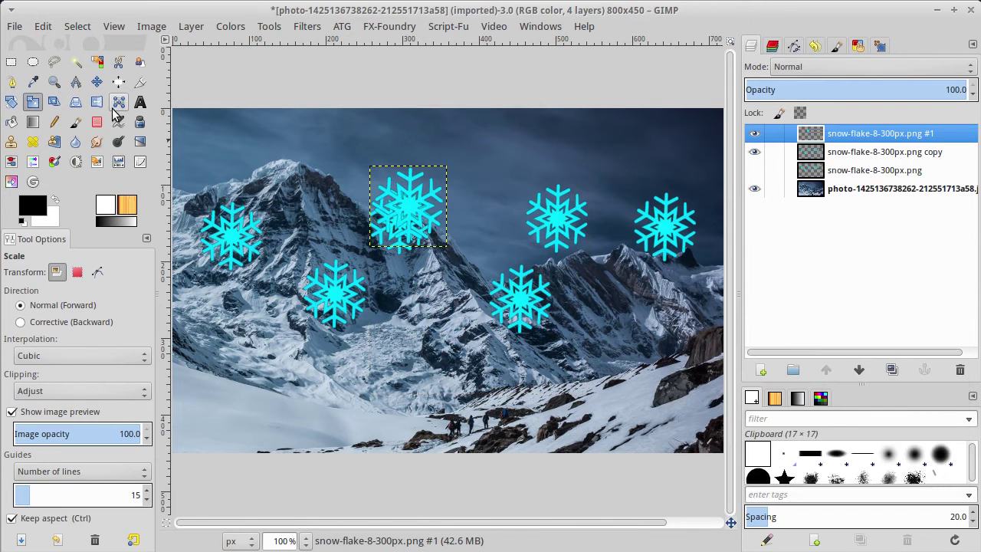
- Move the small snowflake above the left peak and rotate it about 42°
{"action": "left_click", "coordinate": [97, 82]}
{"action": "left_click_drag", "start_coordinate": [404, 208], "coordinate": [310, 180]}
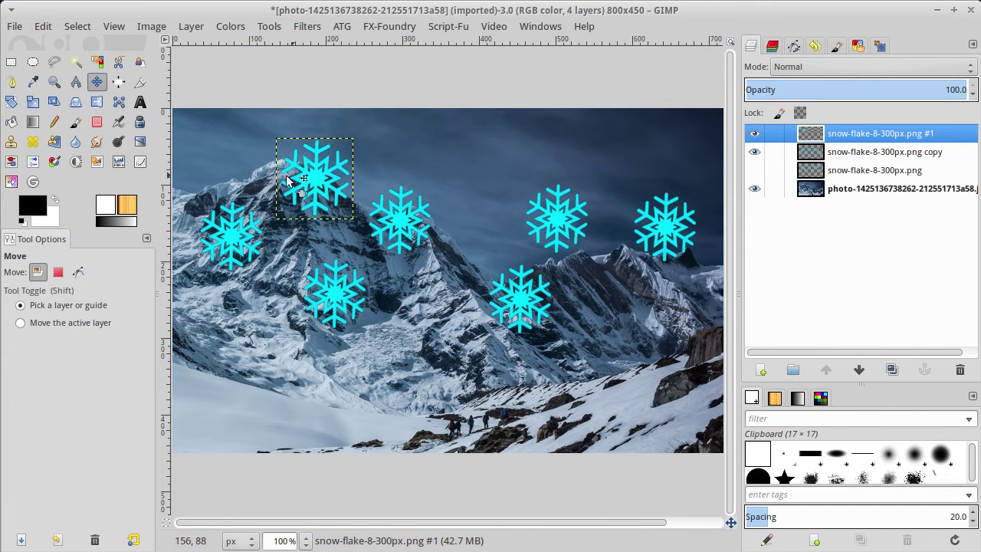
{"action": "left_click", "coordinate": [12, 102]}
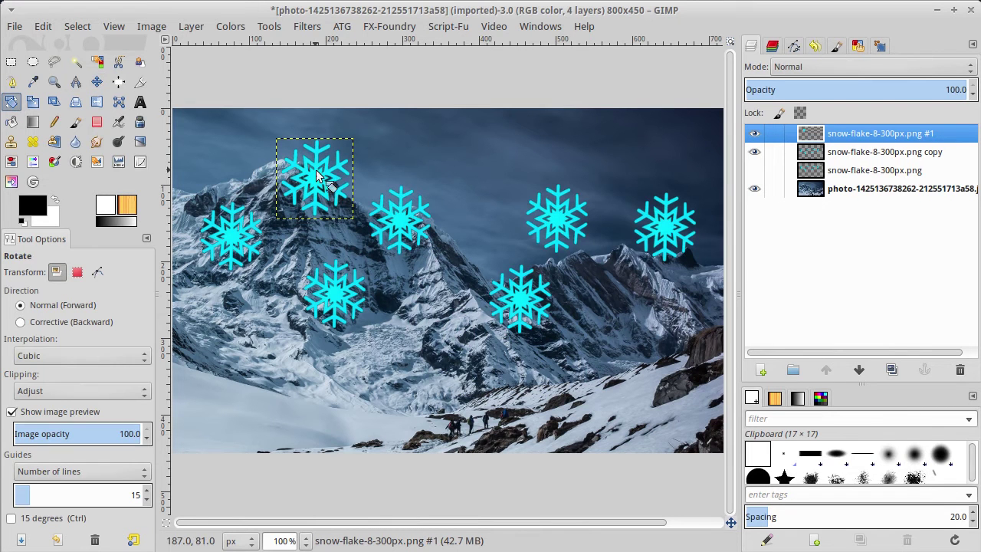
{"action": "left_click", "coordinate": [318, 175]}
{"action": "left_click_drag", "start_coordinate": [586, 160], "coordinate": [619, 158]}
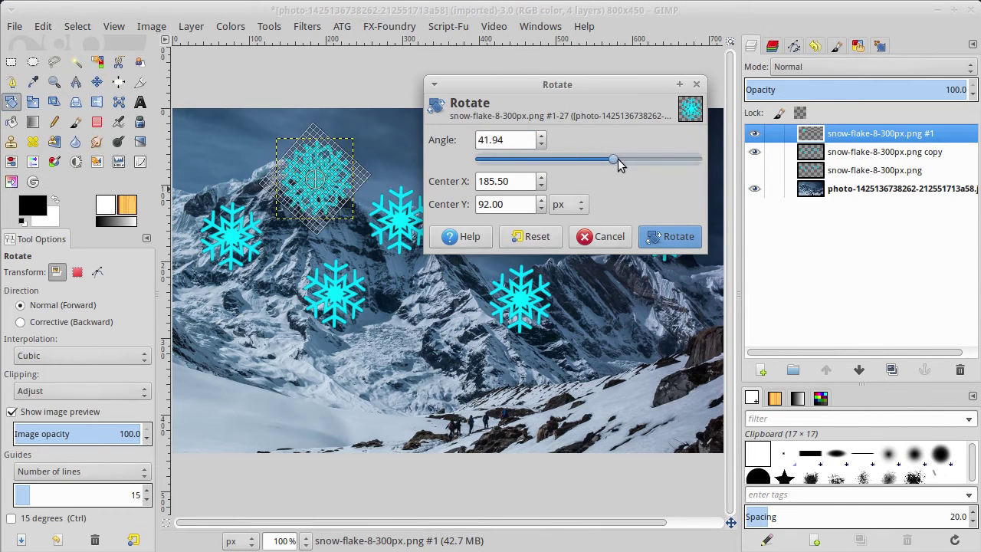
{"action": "left_click", "coordinate": [682, 237]}
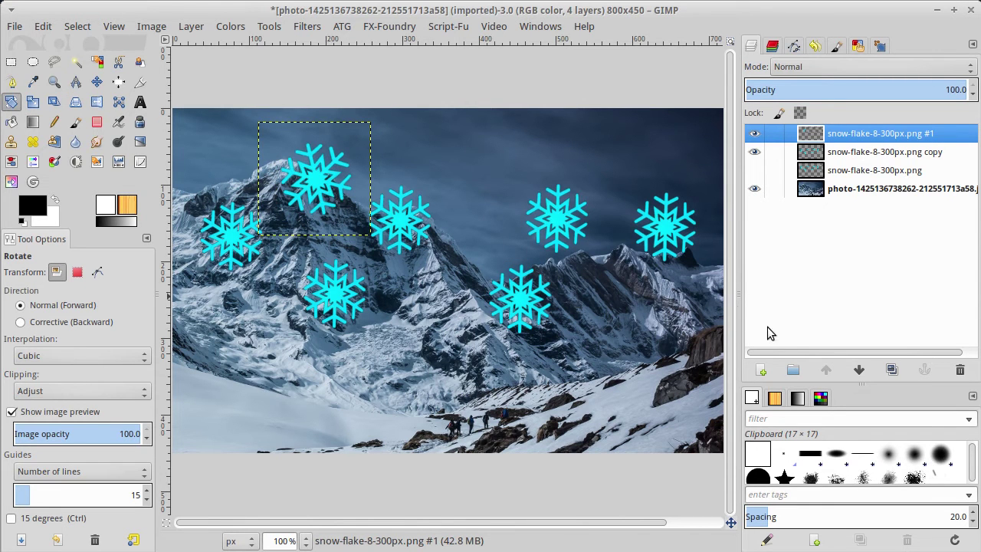
- Place two tilted snowflake copies at top centre and upper right, then hide the photo
{"action": "left_click", "coordinate": [889, 371]}
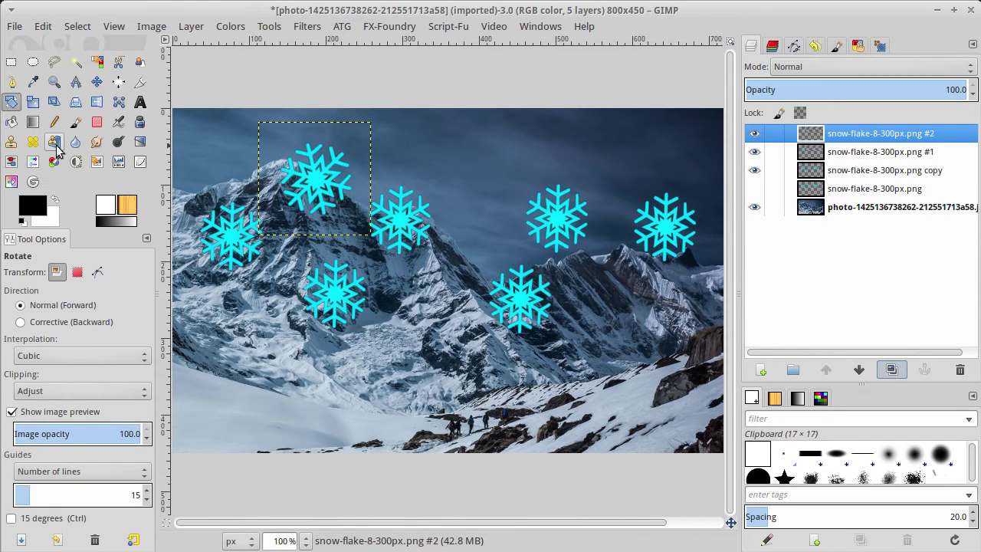
{"action": "left_click", "coordinate": [96, 82]}
{"action": "left_click_drag", "start_coordinate": [326, 191], "coordinate": [495, 177]}
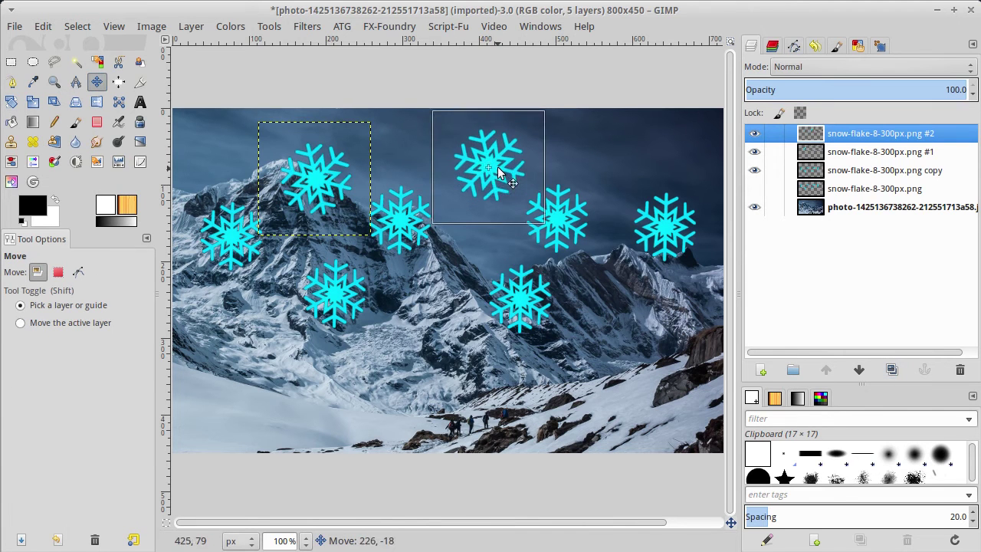
{"action": "left_click", "coordinate": [891, 370]}
{"action": "mouse_move", "coordinate": [483, 160]}
{"action": "left_mouse_down"}
{"action": "mouse_move", "coordinate": [626, 161]}
{"action": "mouse_move", "coordinate": [615, 154]}
{"action": "left_mouse_up"}
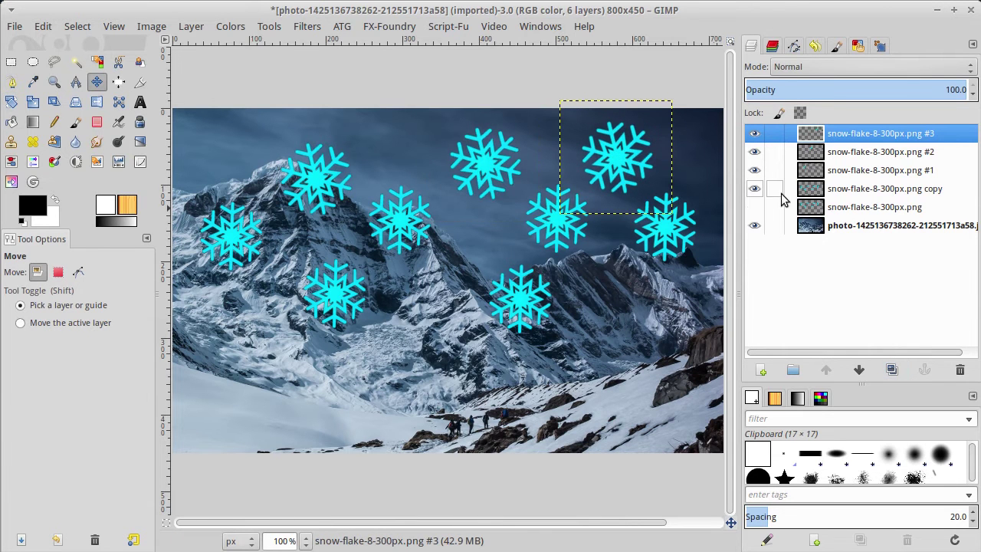
{"action": "left_click", "coordinate": [754, 225]}
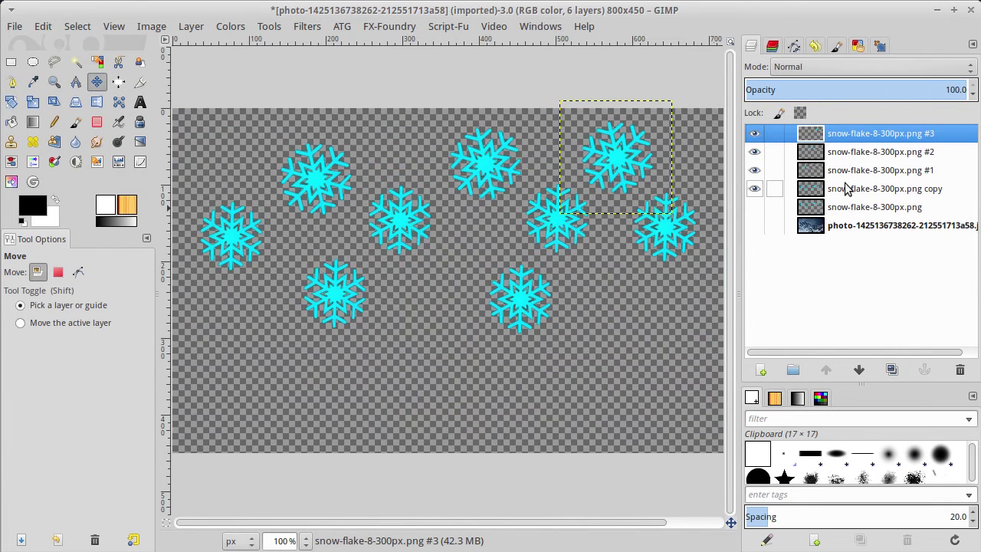
- Merge the visible snowflake layers into the copy layer and make the mountain photo visible again
{"action": "right_click", "coordinate": [847, 193]}
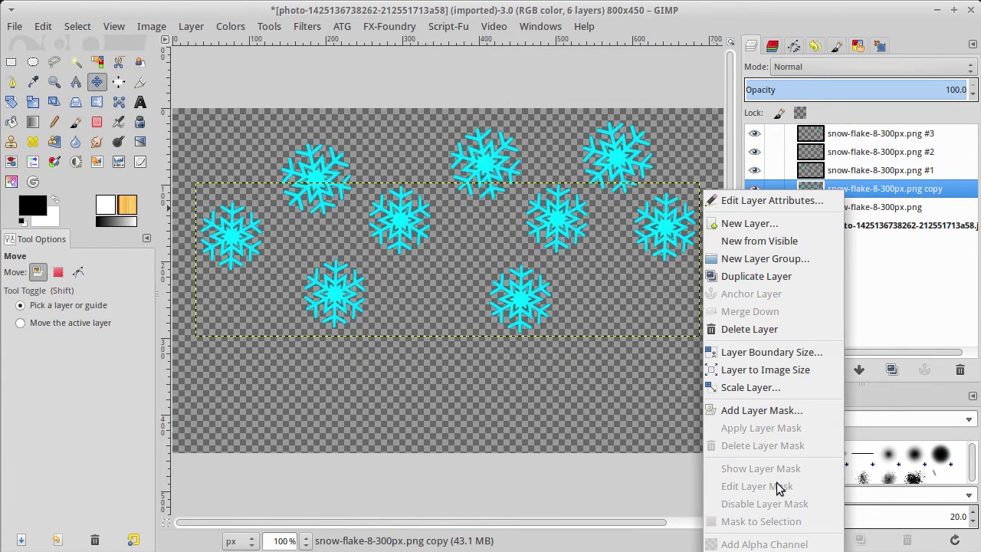
{"action": "key", "text": "ctrl+m"}
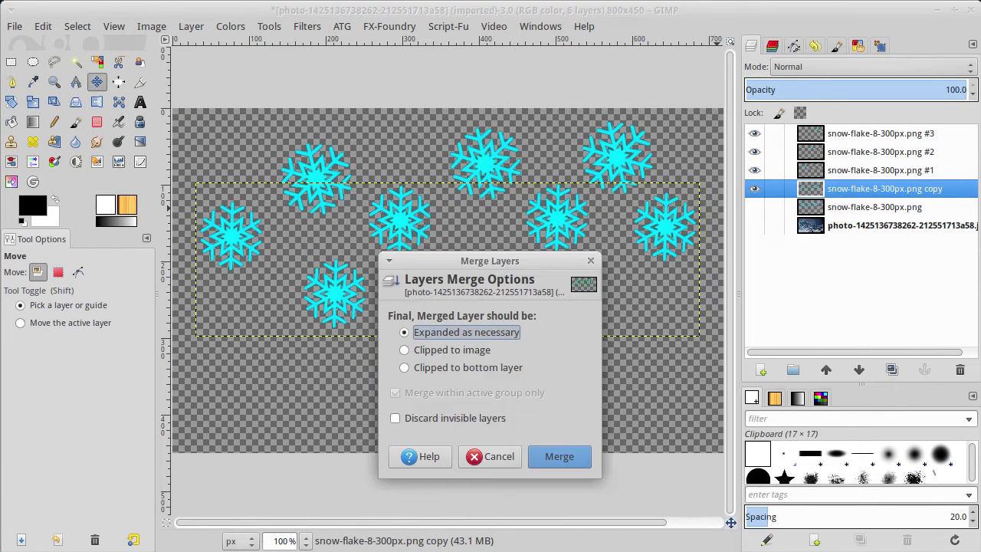
{"action": "left_click", "coordinate": [567, 460]}
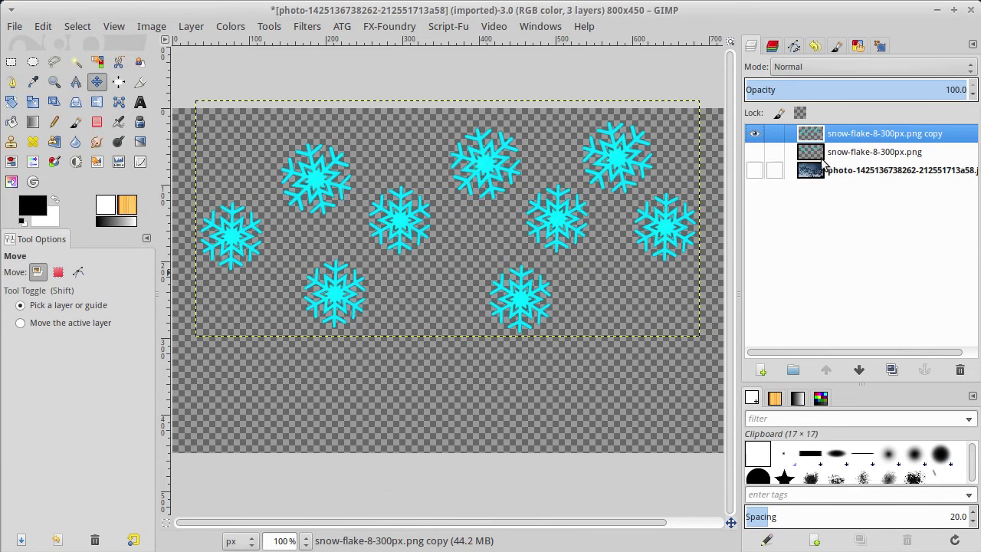
{"action": "left_click", "coordinate": [753, 171]}
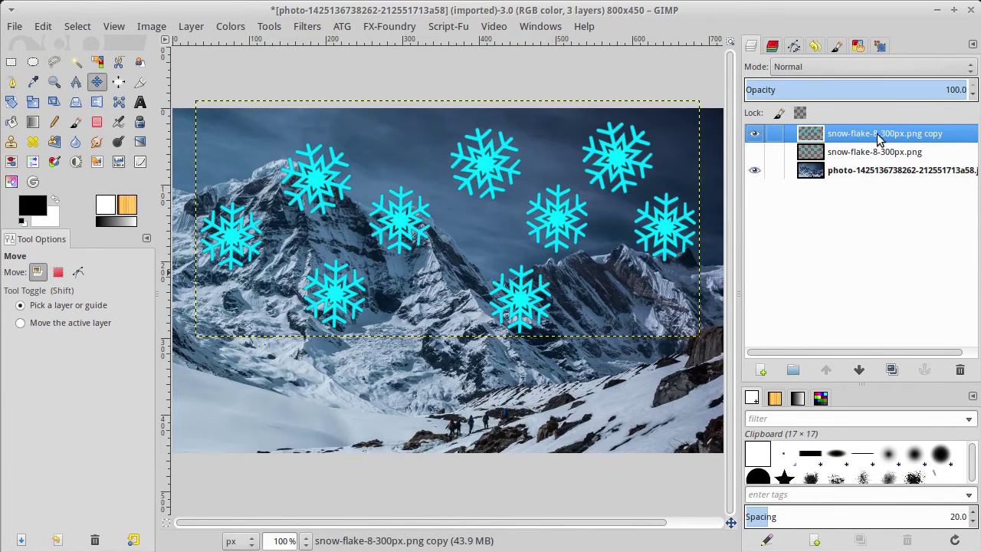
- Duplicate the merged snowflakes, hide the original, and shift the duplicate about 88 px lower
{"action": "left_click", "coordinate": [891, 370]}
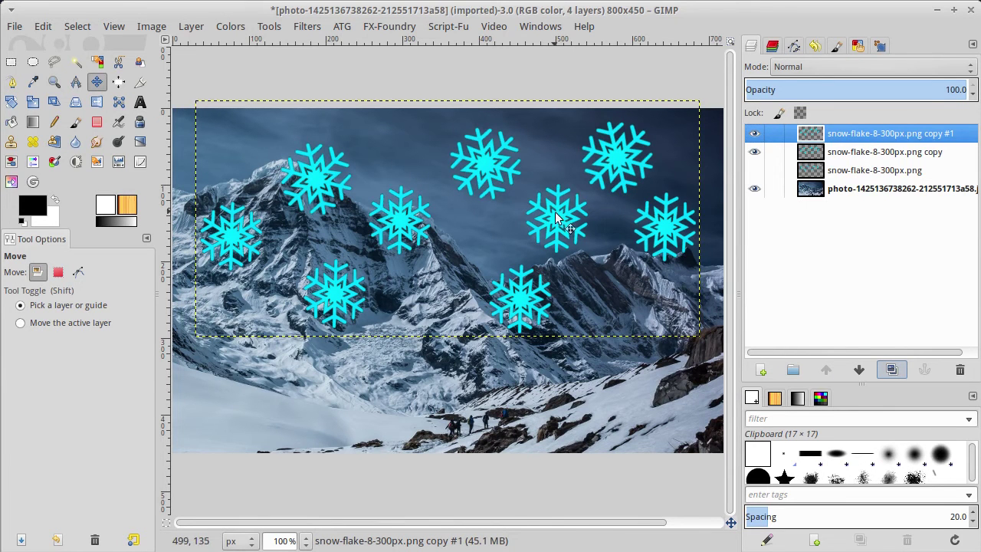
{"action": "left_click", "coordinate": [755, 153]}
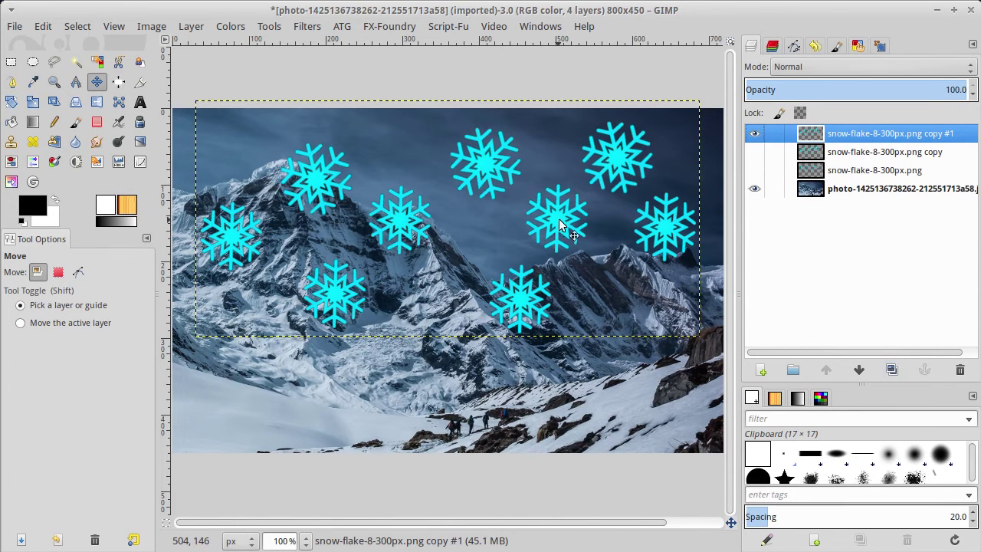
{"action": "left_click_drag", "start_coordinate": [560, 223], "coordinate": [560, 302]}
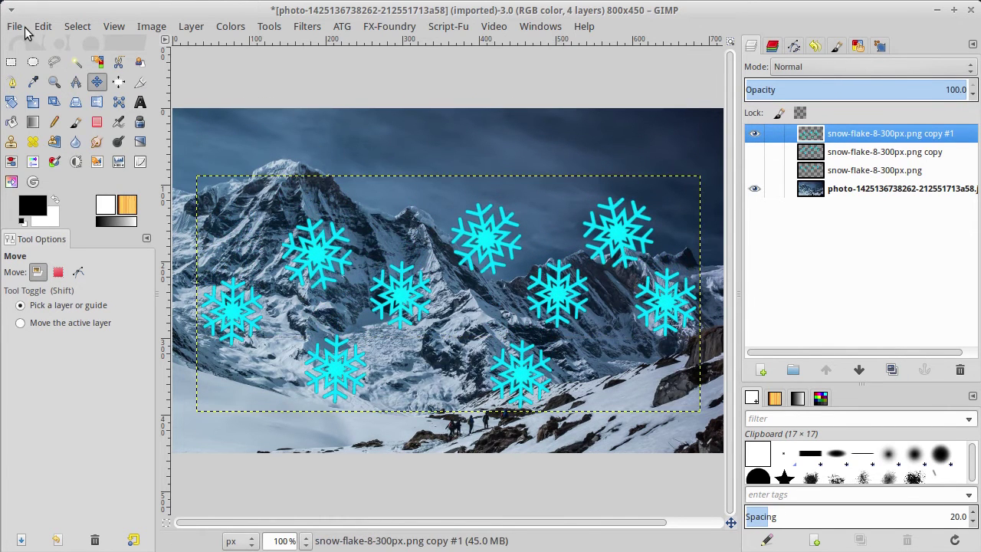
{"action": "left_click", "coordinate": [20, 28]}
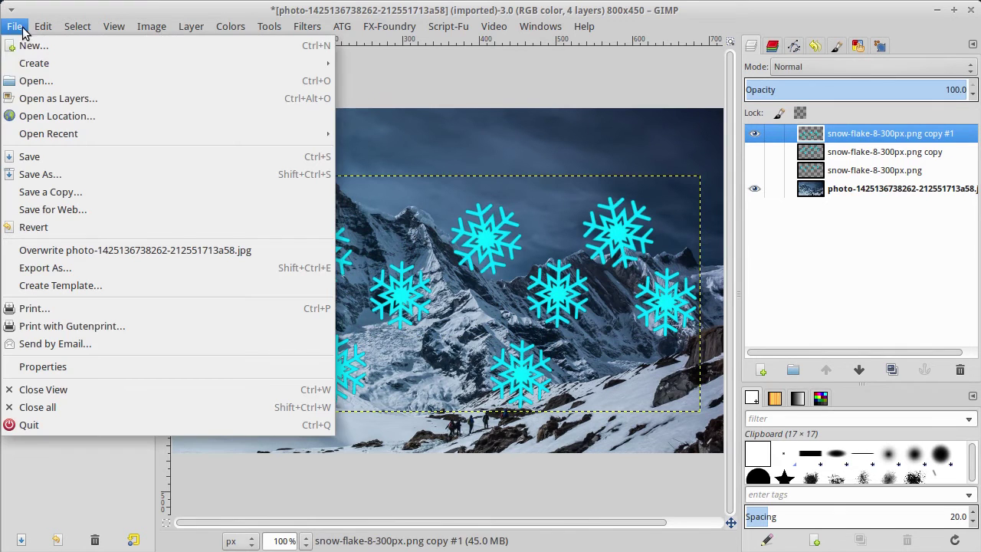
- Add snow-flake-8-300px.png as a new layer and open Levels on its Alpha channel
{"action": "left_click", "coordinate": [46, 105]}
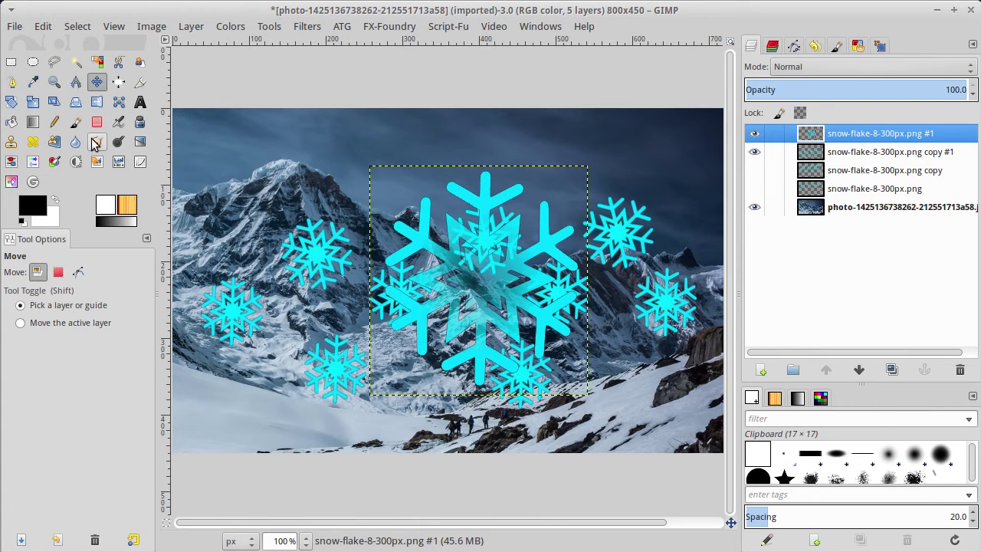
{"action": "left_click", "coordinate": [118, 161]}
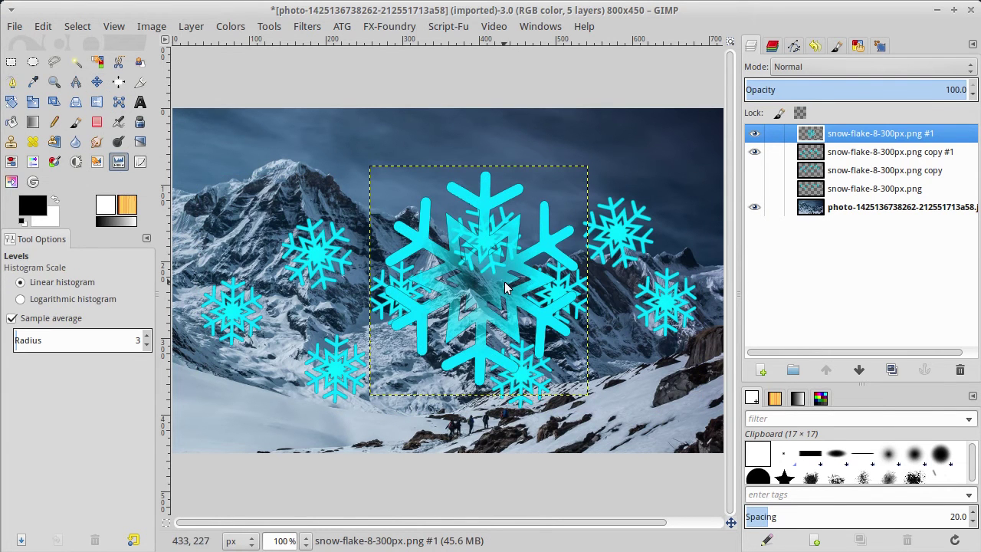
{"action": "left_click", "coordinate": [525, 286]}
{"action": "left_click", "coordinate": [747, 109]}
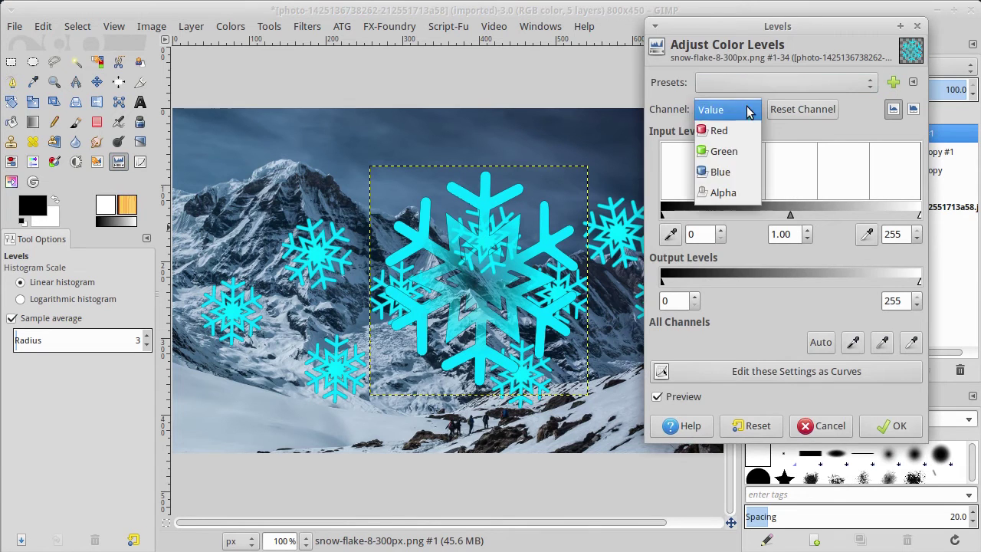
- Set the Alpha white input level to 0 so the new snowflake is fully opaque
{"action": "left_click", "coordinate": [742, 191]}
{"action": "left_click_drag", "start_coordinate": [916, 220], "coordinate": [666, 216]}
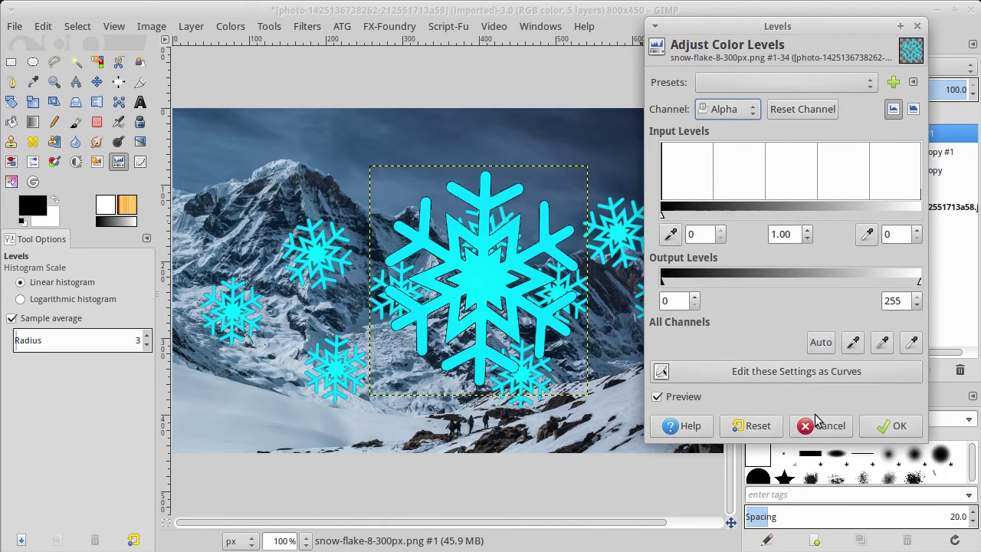
{"action": "left_click", "coordinate": [891, 425]}
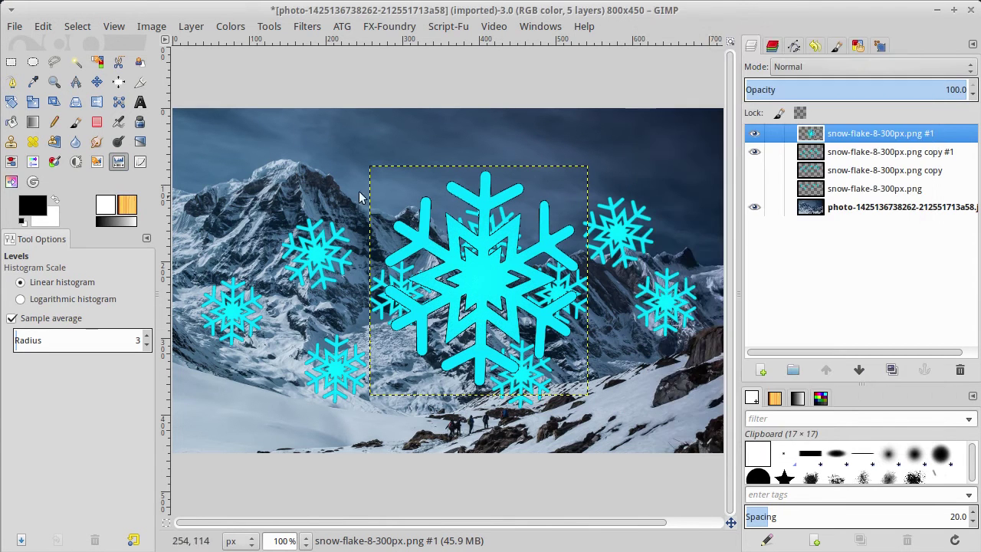
- Rotate the new snowflake about -78° and scale it down to roughly 117×113 px
{"action": "left_click", "coordinate": [12, 102]}
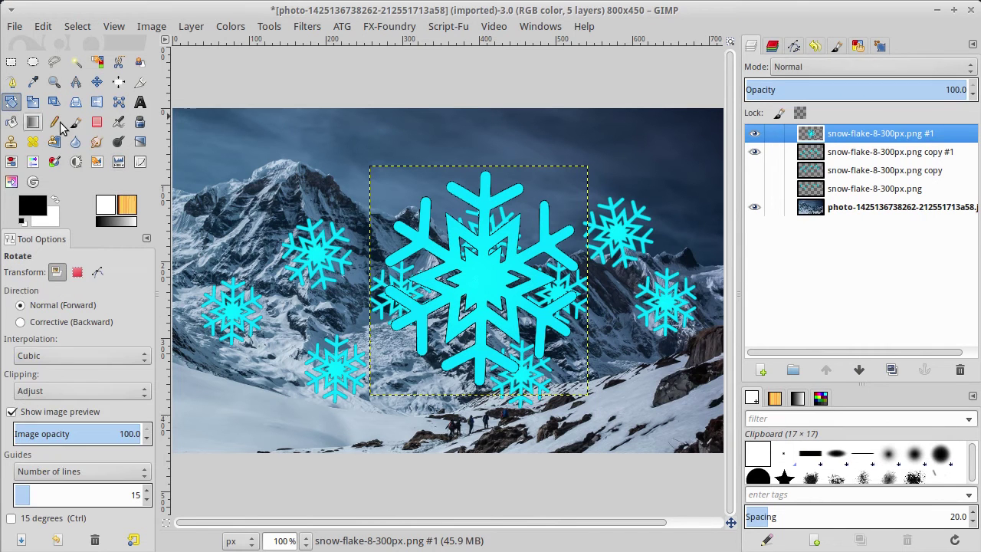
{"action": "left_click", "coordinate": [490, 281]}
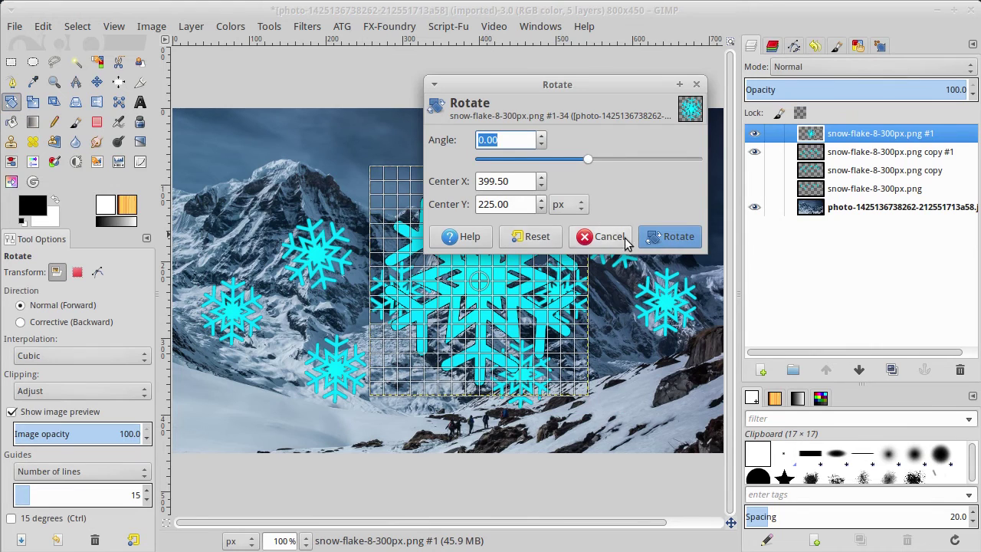
{"action": "left_click_drag", "start_coordinate": [590, 159], "coordinate": [543, 160]}
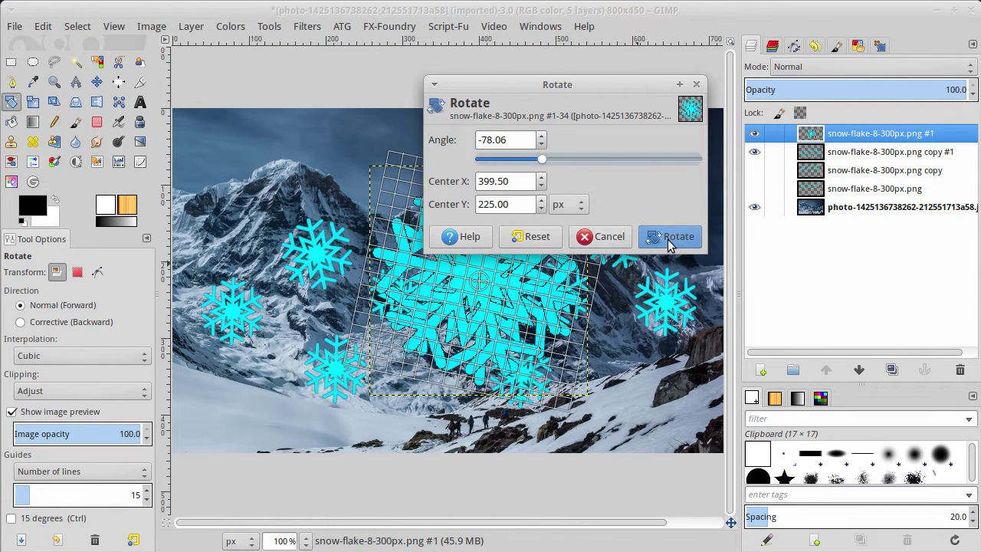
{"action": "left_click", "coordinate": [669, 236]}
{"action": "left_click", "coordinate": [34, 102]}
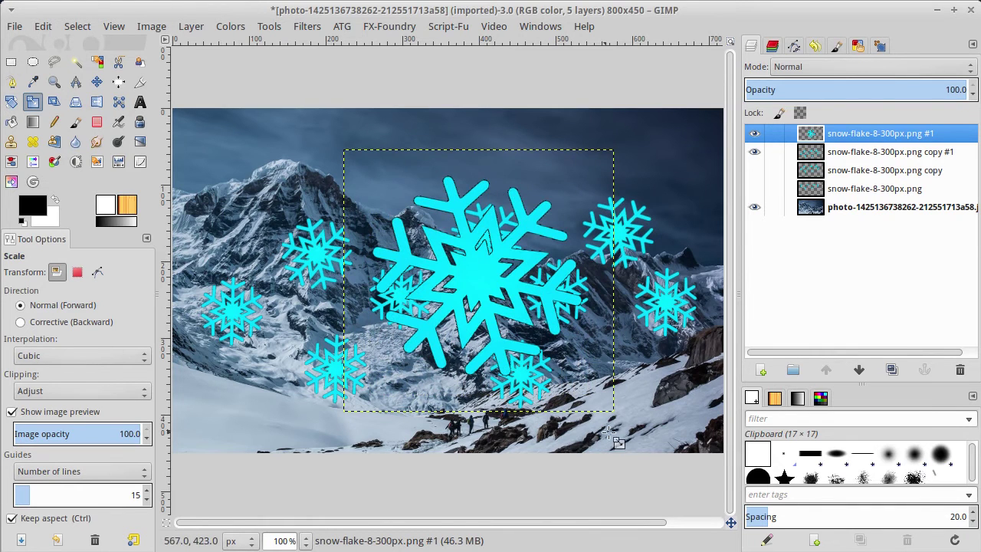
{"action": "left_click", "coordinate": [545, 348]}
{"action": "mouse_move", "coordinate": [613, 414]}
{"action": "left_mouse_down"}
{"action": "mouse_move", "coordinate": [405, 238]}
{"action": "mouse_move", "coordinate": [420, 254]}
{"action": "left_mouse_up"}
- Apply the snowflake's smaller size and move it into the upper-left sky
{"action": "left_click", "coordinate": [920, 466]}
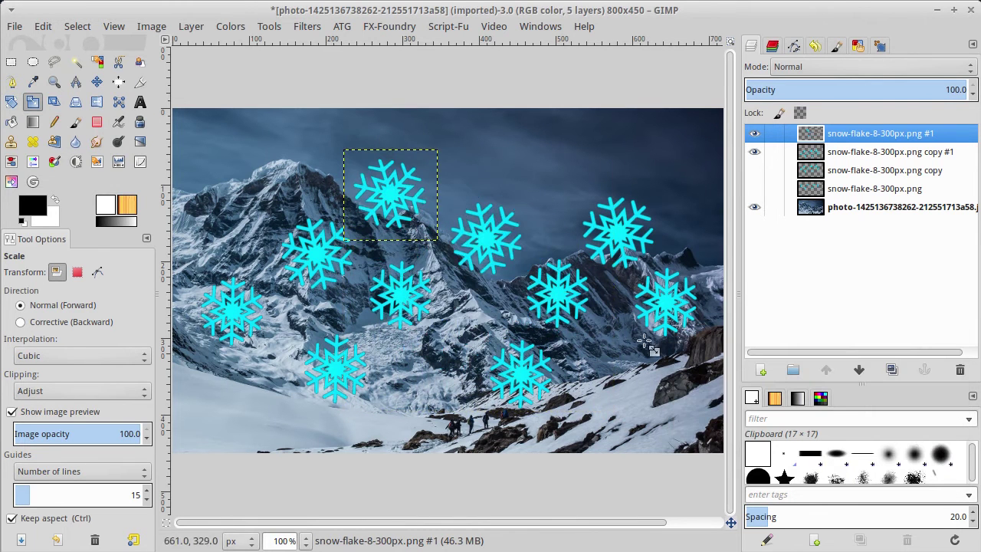
{"action": "left_click", "coordinate": [97, 82]}
{"action": "left_click_drag", "start_coordinate": [382, 193], "coordinate": [233, 165]}
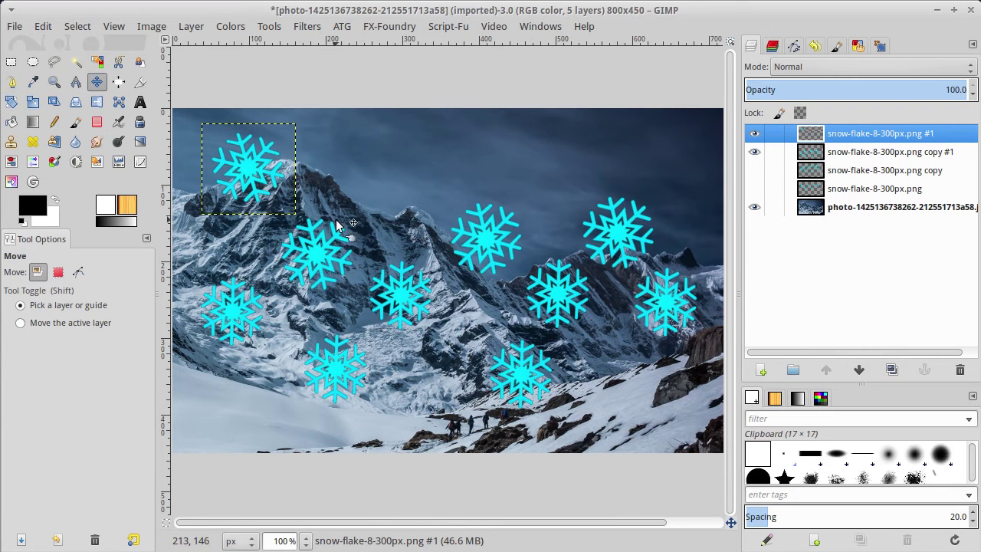
- Add two snowflake copies further right along the top and hide the mountain photo
{"action": "left_click", "coordinate": [890, 371]}
{"action": "left_click_drag", "start_coordinate": [276, 142], "coordinate": [425, 148]}
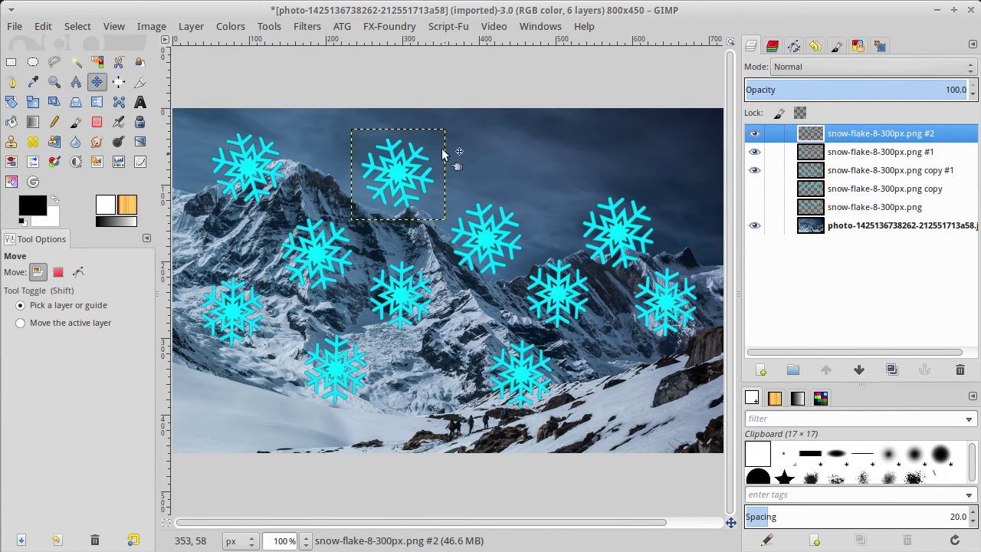
{"action": "left_click", "coordinate": [891, 370]}
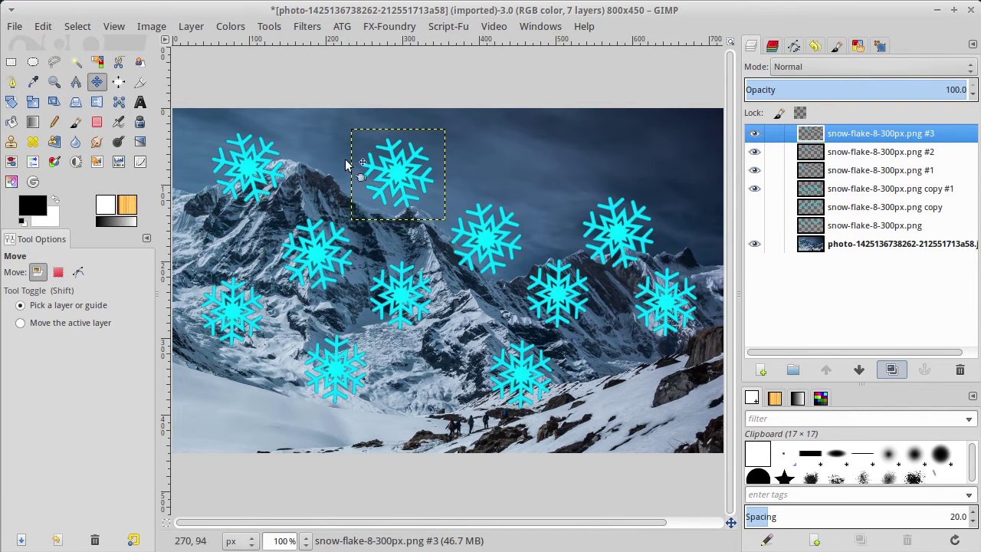
{"action": "left_click_drag", "start_coordinate": [395, 166], "coordinate": [554, 160]}
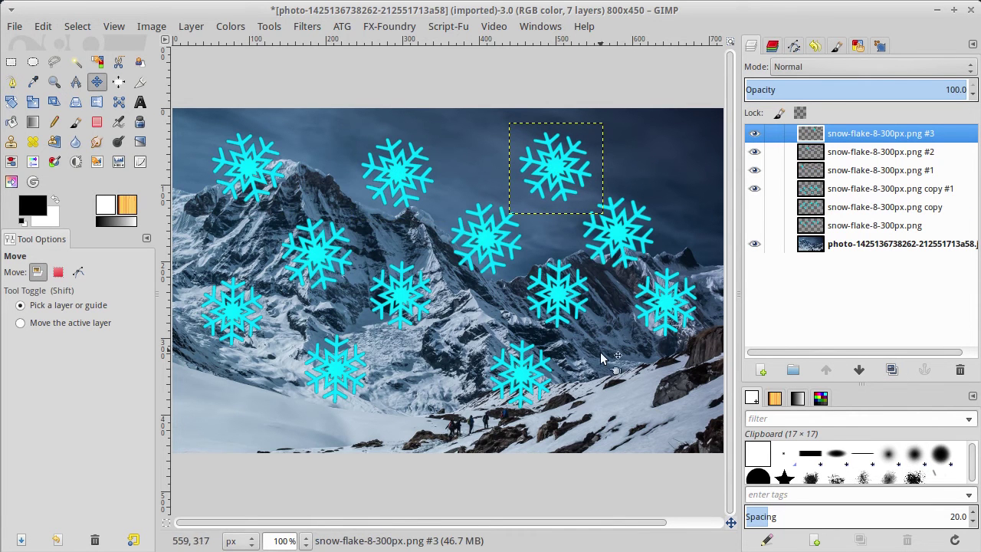
{"action": "left_click", "coordinate": [754, 244]}
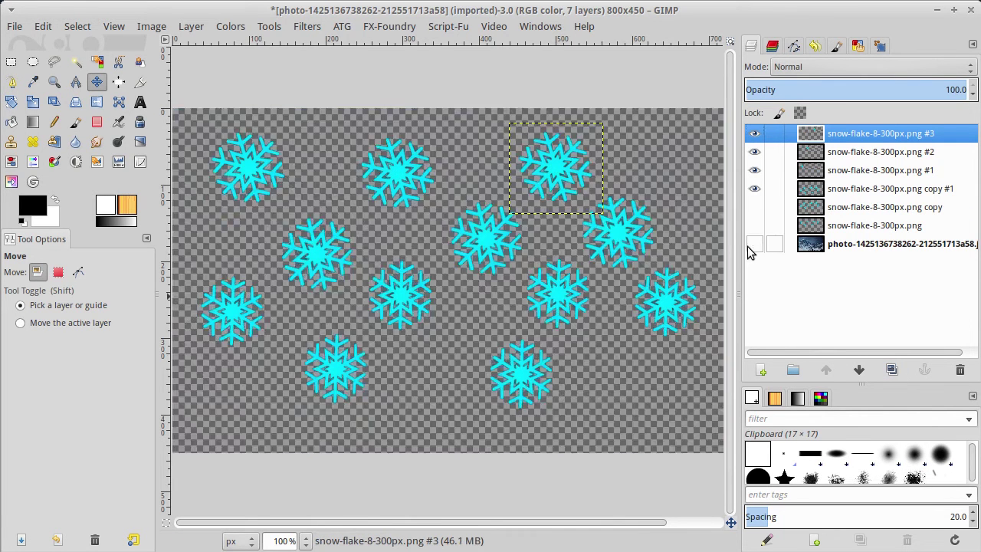
{"action": "left_click", "coordinate": [883, 186]}
- Merge the visible snowflake layers into snowflake copy #1
{"action": "right_click", "coordinate": [883, 188]}
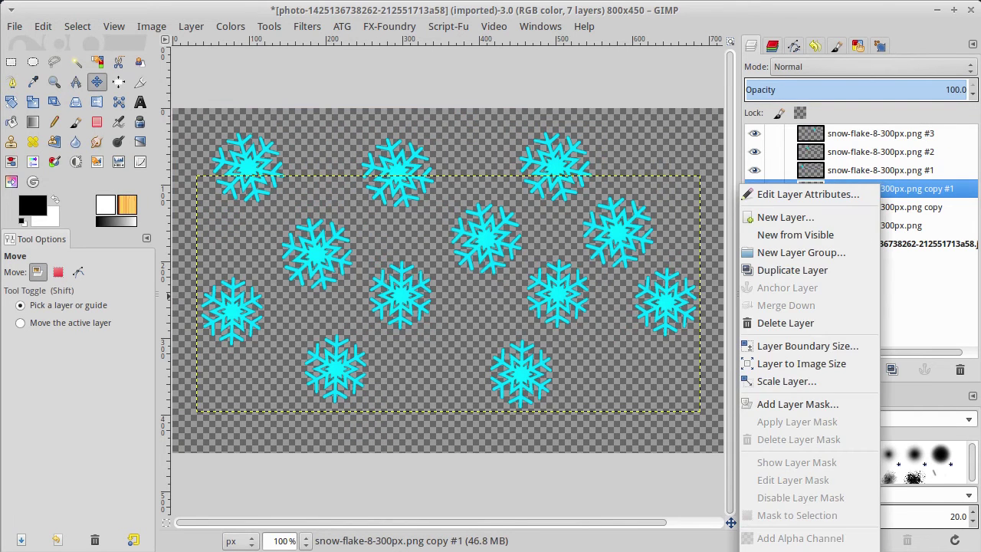
{"action": "key", "text": "ctrl+m"}
{"action": "left_click", "coordinate": [556, 457]}
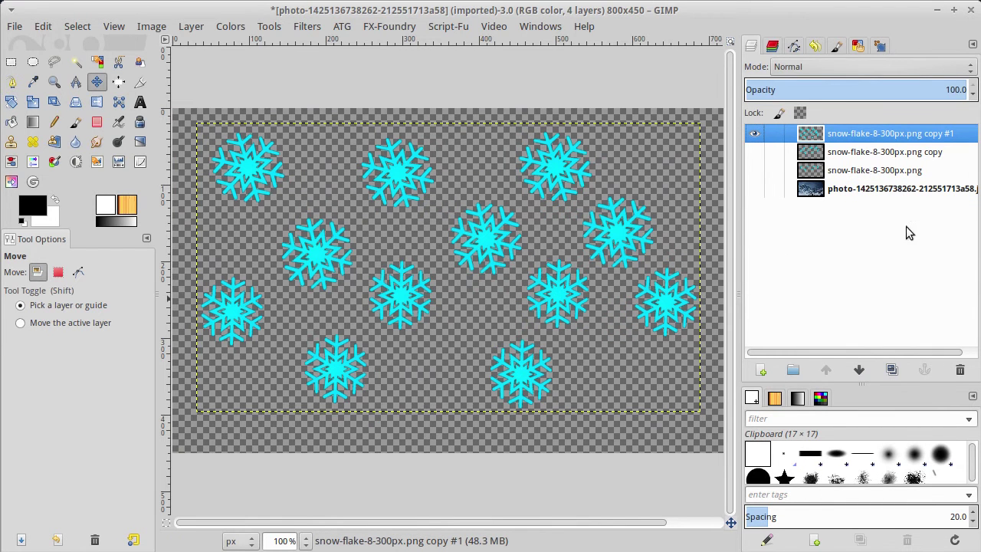
- Duplicate the merged layer, hide the original, and shift the copy about 50 px down
{"action": "left_click", "coordinate": [895, 375]}
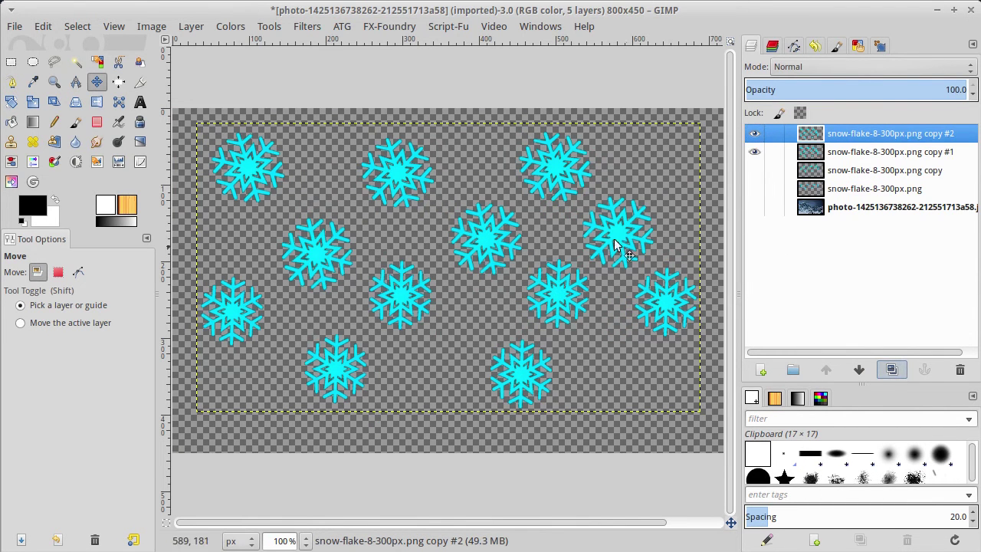
{"action": "left_click", "coordinate": [754, 152]}
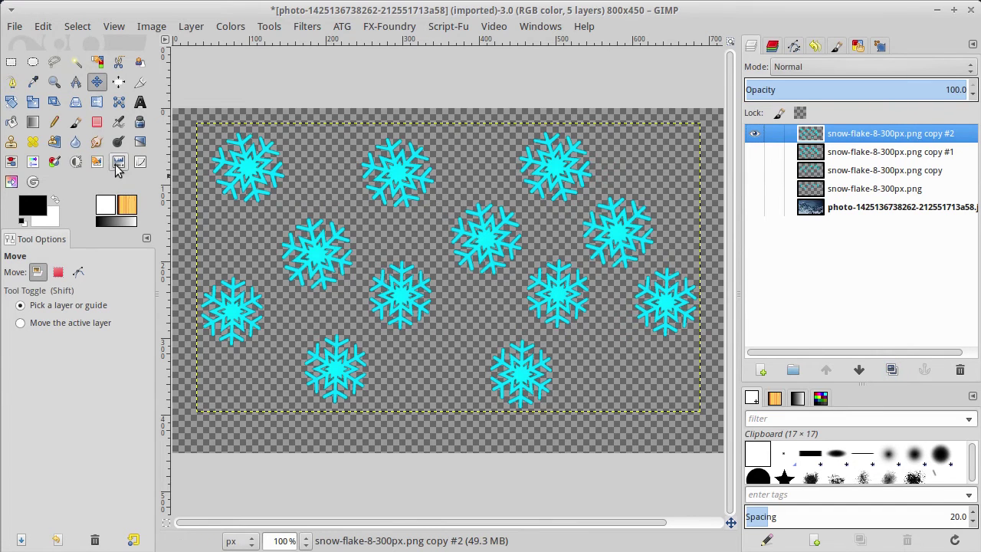
{"action": "mouse_move", "coordinate": [317, 253]}
{"action": "left_mouse_down"}
{"action": "mouse_move", "coordinate": [317, 304]}
{"action": "mouse_move", "coordinate": [318, 290]}
{"action": "left_mouse_up"}
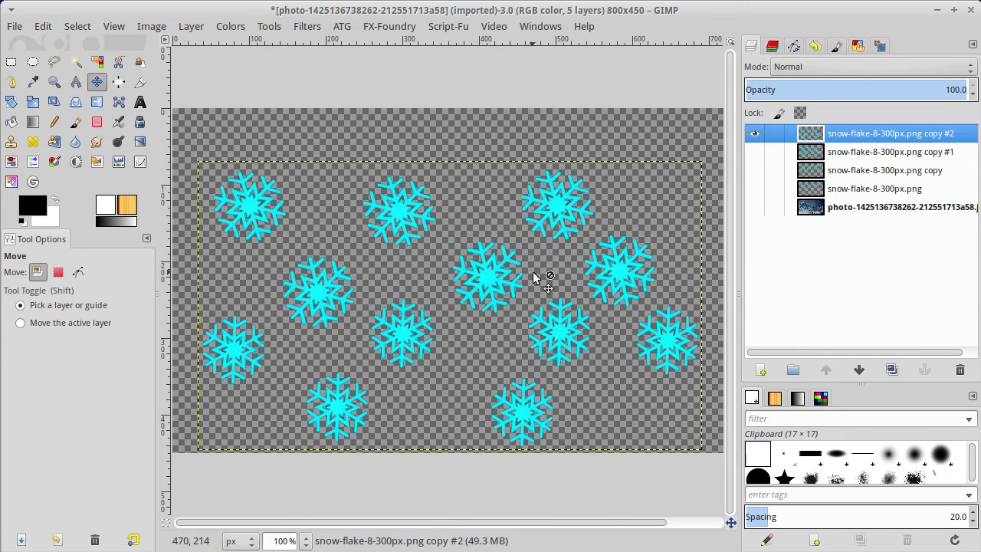
{"action": "left_click", "coordinate": [16, 30]}
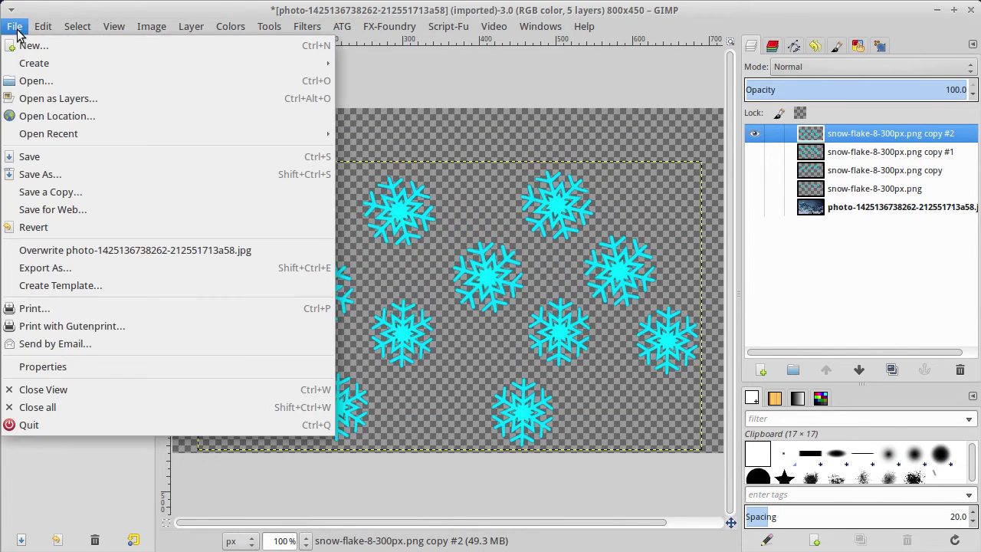
- Import snow-flake-8-300px.png as a layer and raise its Alpha levels to make it fully opaque
{"action": "left_click", "coordinate": [31, 98]}
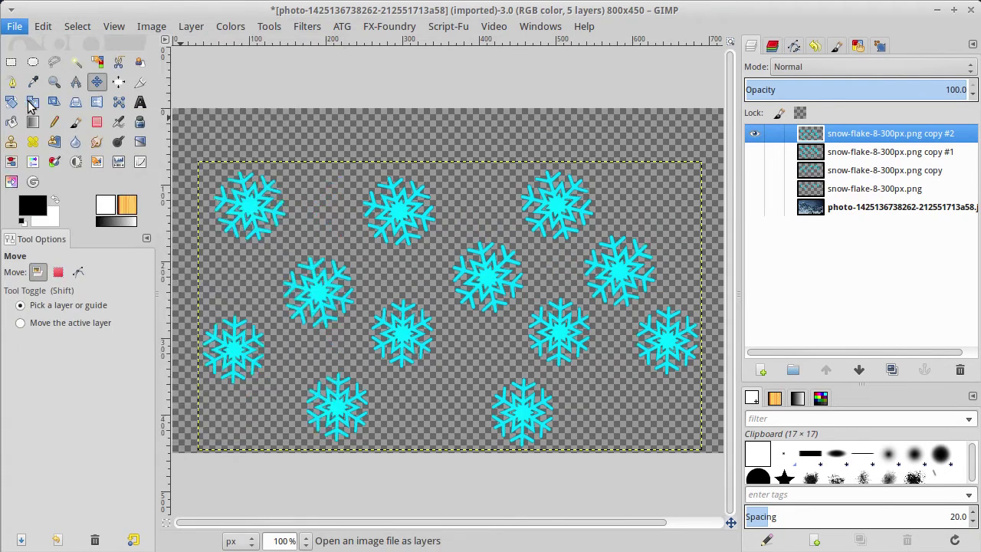
{"action": "key", "text": "Return"}
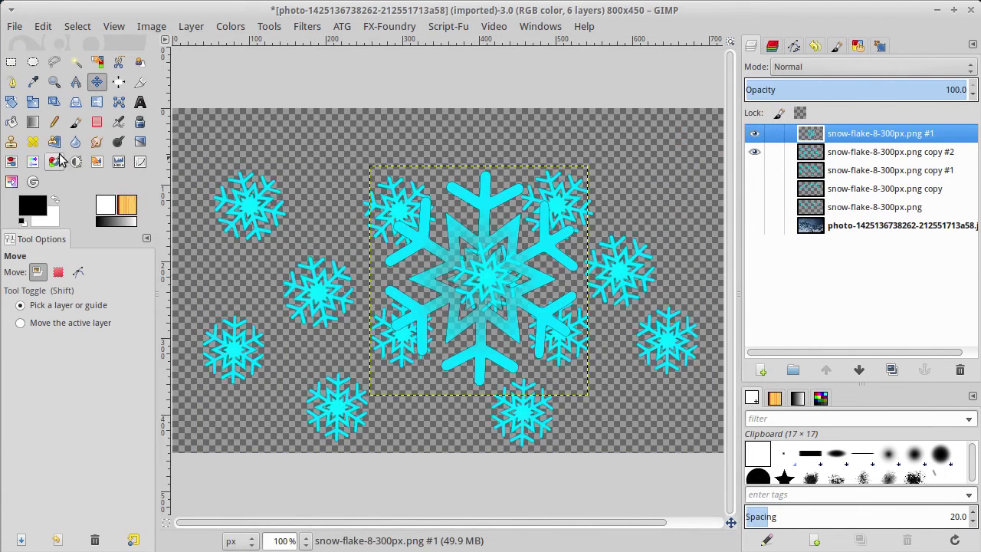
{"action": "left_click", "coordinate": [119, 162]}
{"action": "left_click", "coordinate": [481, 247]}
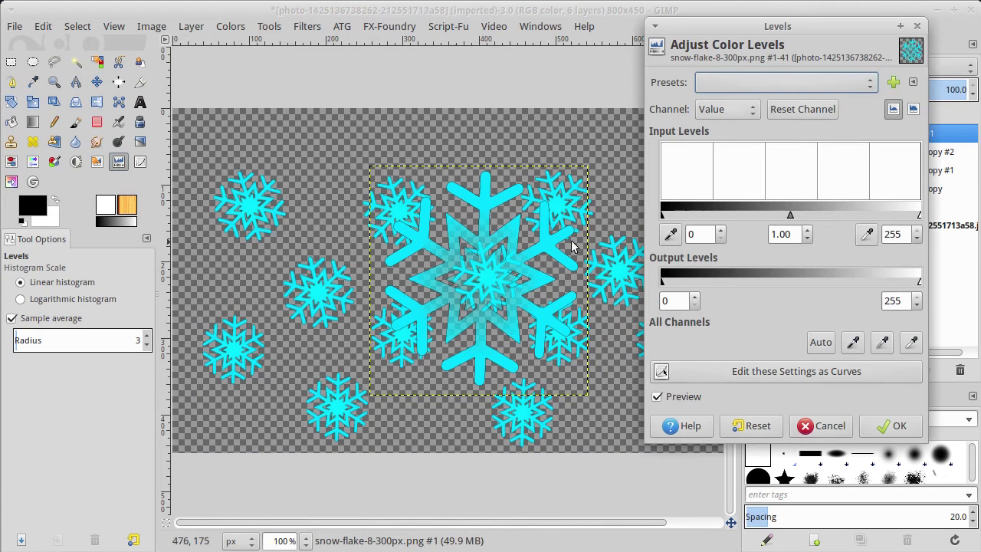
{"action": "left_click", "coordinate": [735, 109]}
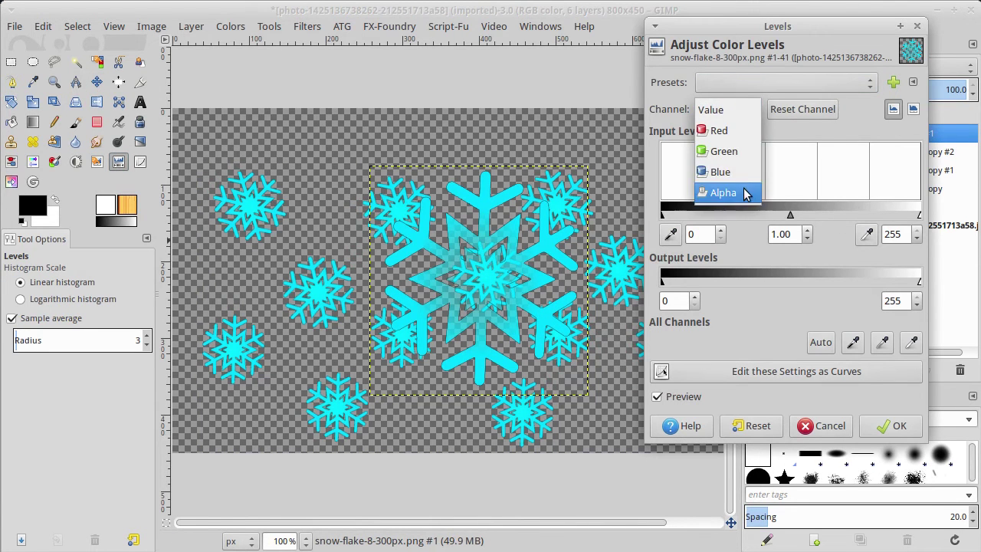
{"action": "left_click", "coordinate": [745, 192]}
{"action": "left_click_drag", "start_coordinate": [918, 215], "coordinate": [860, 215]}
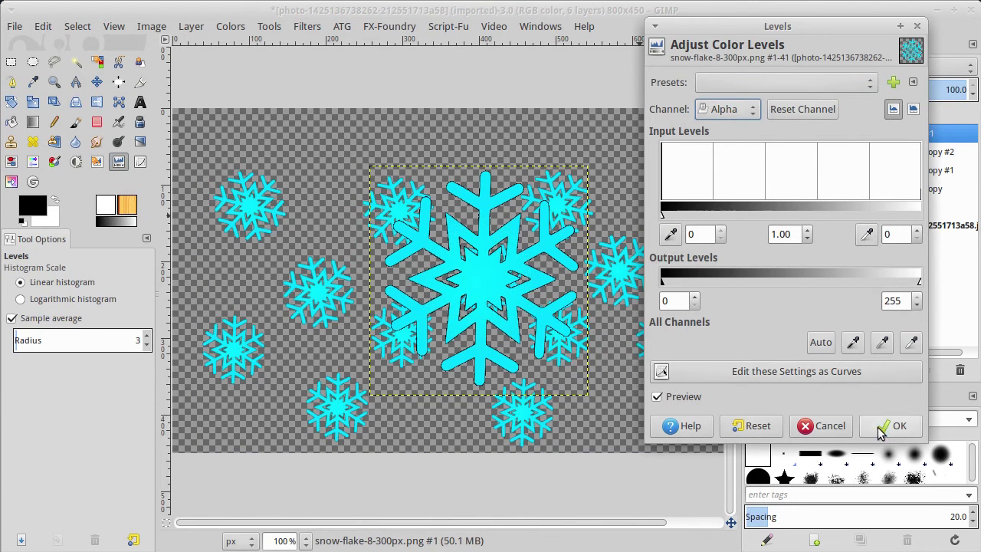
{"action": "left_click", "coordinate": [881, 427]}
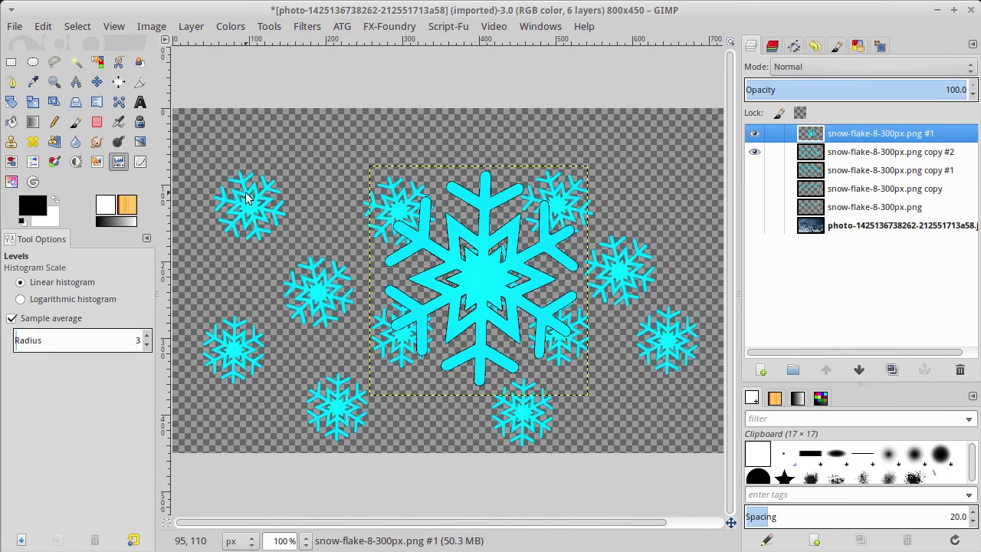
- Shrink the new snowflake to about 117×123 px and move it to the upper left
{"action": "left_click", "coordinate": [35, 107]}
{"action": "left_click", "coordinate": [484, 265]}
{"action": "mouse_move", "coordinate": [587, 396]}
{"action": "left_mouse_down"}
{"action": "mouse_move", "coordinate": [447, 247]}
{"action": "mouse_move", "coordinate": [459, 259]}
{"action": "left_mouse_up"}
{"action": "left_click", "coordinate": [927, 469]}
{"action": "left_click", "coordinate": [96, 82]}
{"action": "mouse_move", "coordinate": [416, 216]}
{"action": "left_mouse_down"}
{"action": "mouse_move", "coordinate": [310, 157]}
{"action": "mouse_move", "coordinate": [326, 166]}
{"action": "left_mouse_up"}
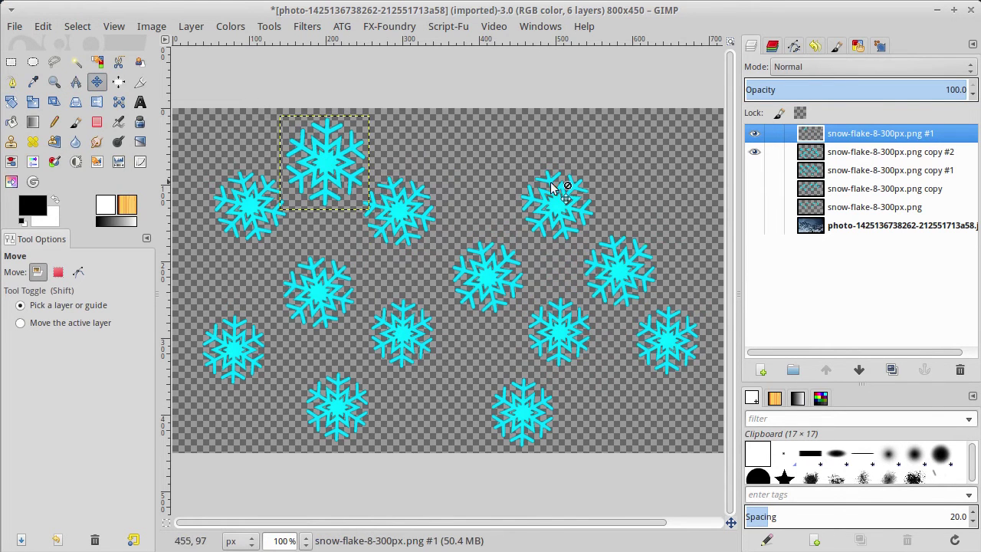
- Add two copies of the small snowflake along the top centre and upper right
{"action": "left_click", "coordinate": [892, 370]}
{"action": "left_click_drag", "start_coordinate": [331, 158], "coordinate": [485, 170]}
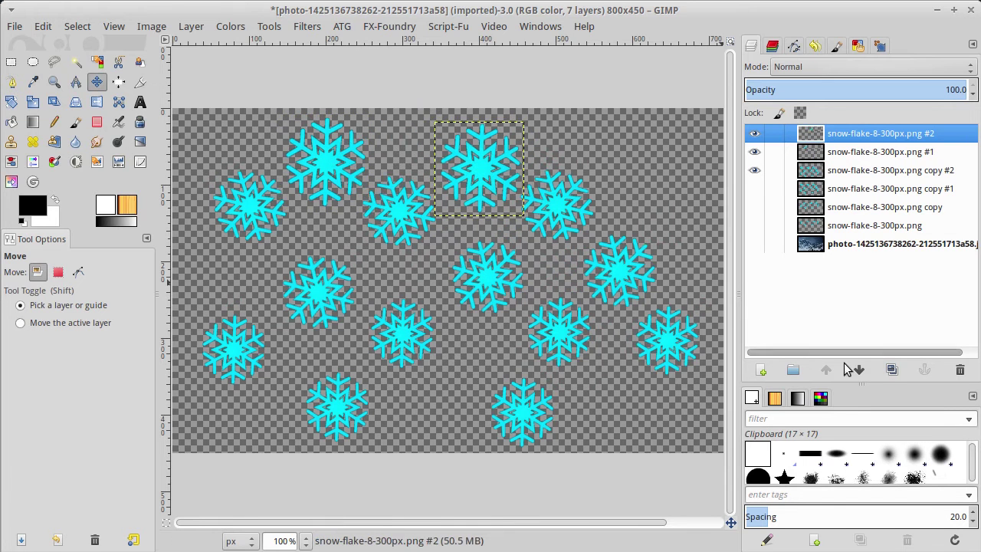
{"action": "left_click", "coordinate": [891, 370]}
{"action": "left_click_drag", "start_coordinate": [513, 201], "coordinate": [700, 196]}
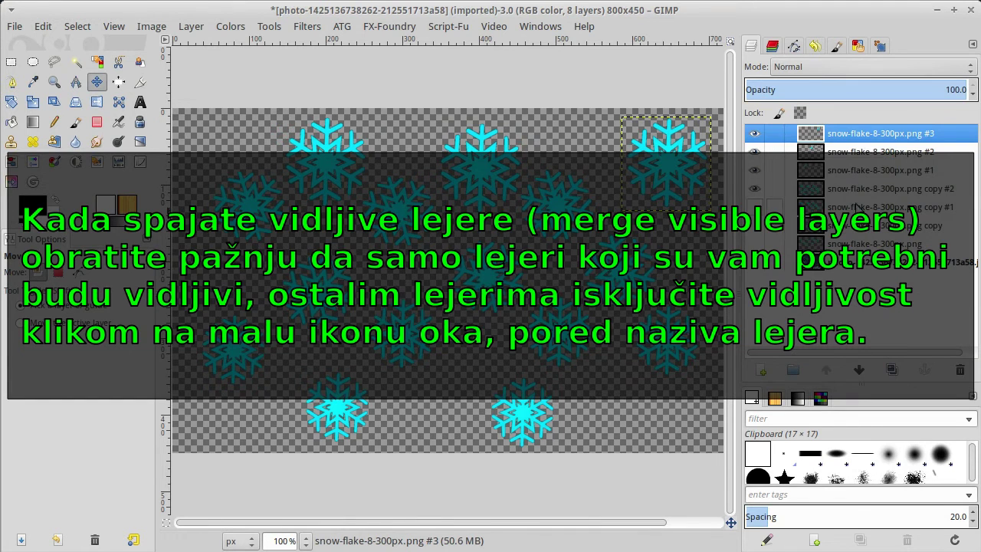
- Merge the three visible top snowflake layers into snowflake copy #2
{"action": "right_click", "coordinate": [854, 182]}
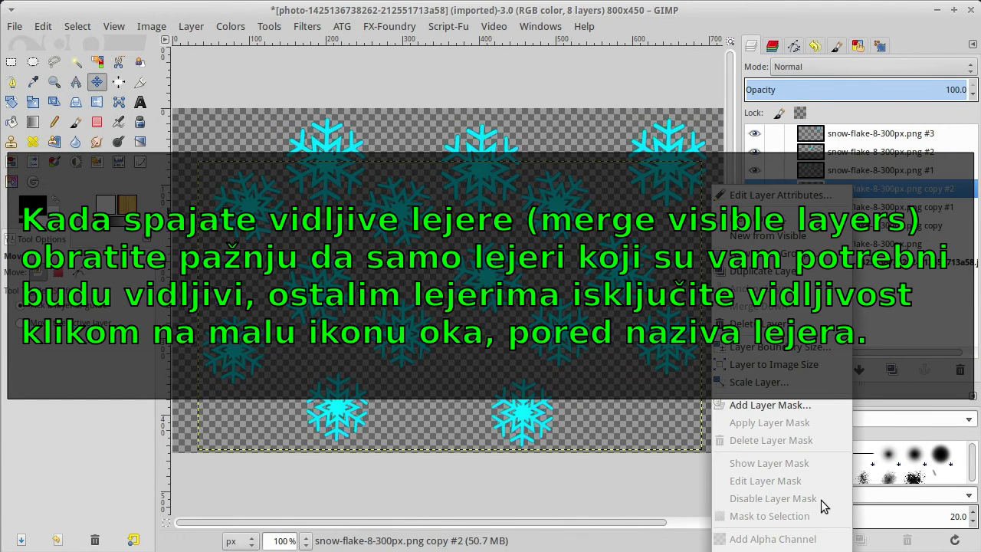
{"action": "key", "text": "ctrl+m"}
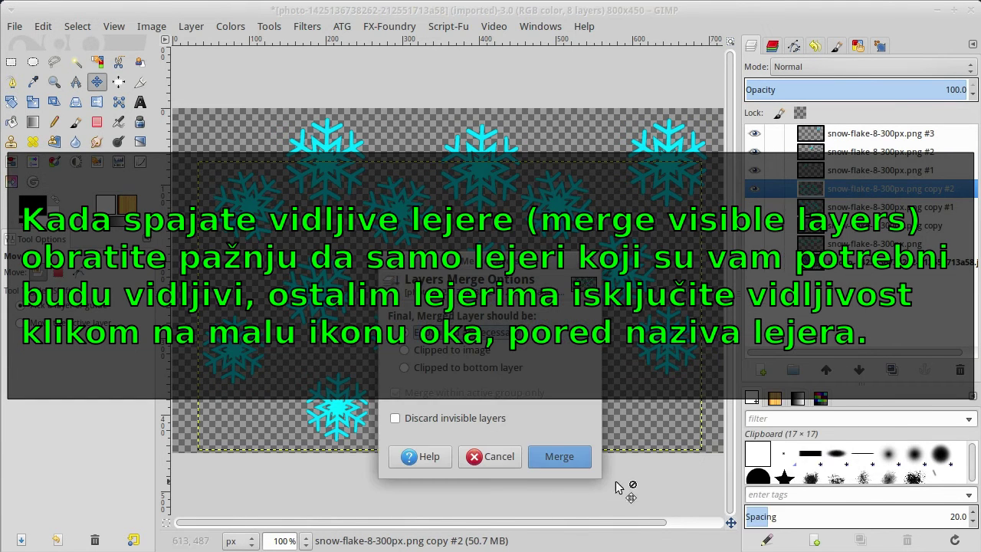
{"action": "left_click", "coordinate": [550, 452]}
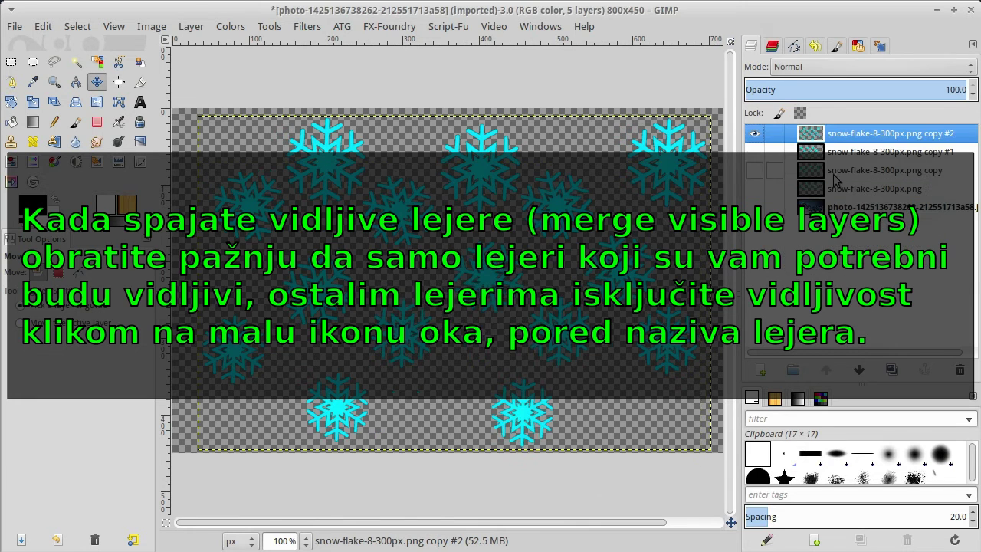
- Hide every snowflake layer so only the mountain photo shows, and select the photo layer
{"action": "left_click", "coordinate": [755, 152]}
{"action": "left_click", "coordinate": [755, 170]}
{"action": "left_click", "coordinate": [755, 188]}
{"action": "left_click", "coordinate": [755, 207]}
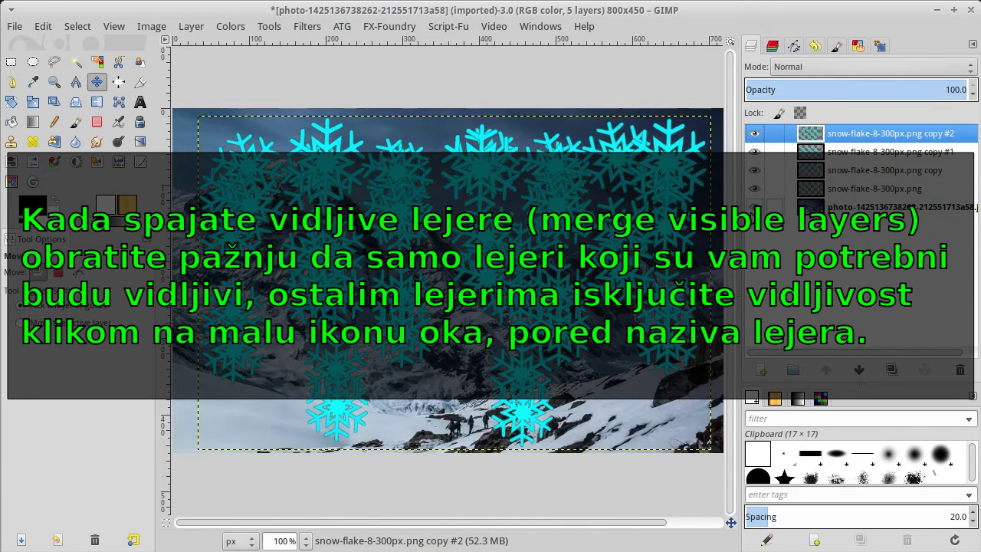
{"action": "left_click", "coordinate": [754, 189]}
{"action": "left_click", "coordinate": [754, 170]}
{"action": "left_click", "coordinate": [755, 152]}
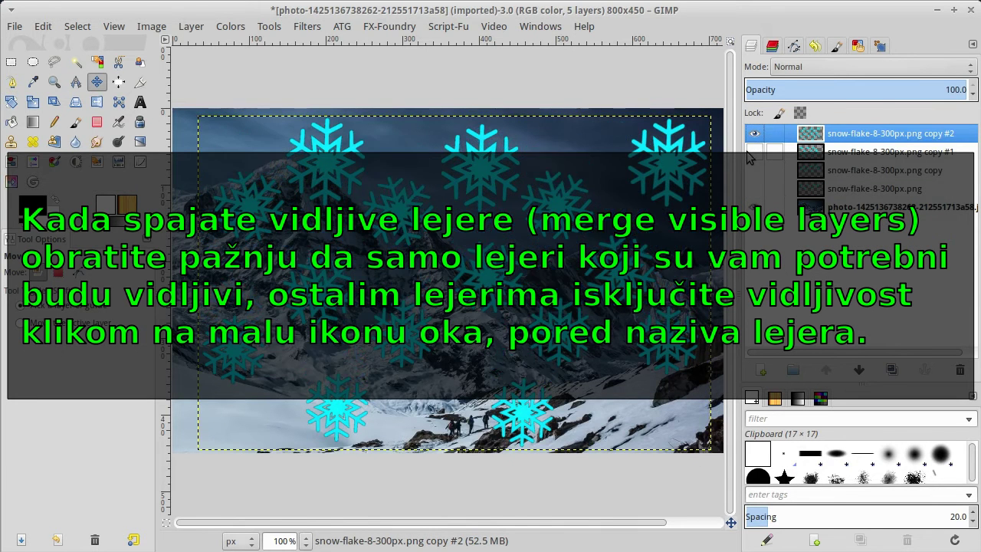
{"action": "left_click", "coordinate": [754, 133]}
{"action": "left_click", "coordinate": [859, 205]}
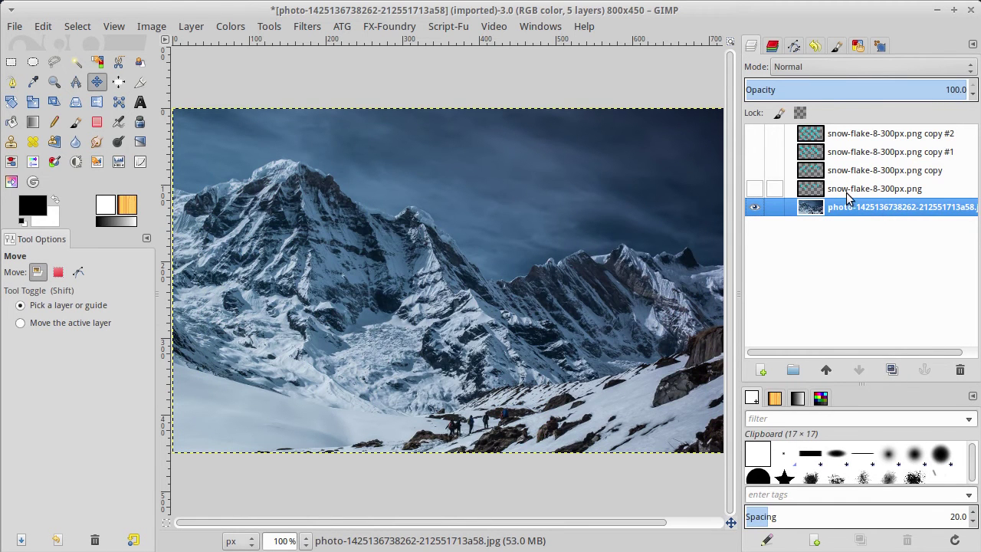
- Duplicate the mountain photo and move the copies up so each sits beneath a snowflake layer
{"action": "left_click", "coordinate": [893, 371]}
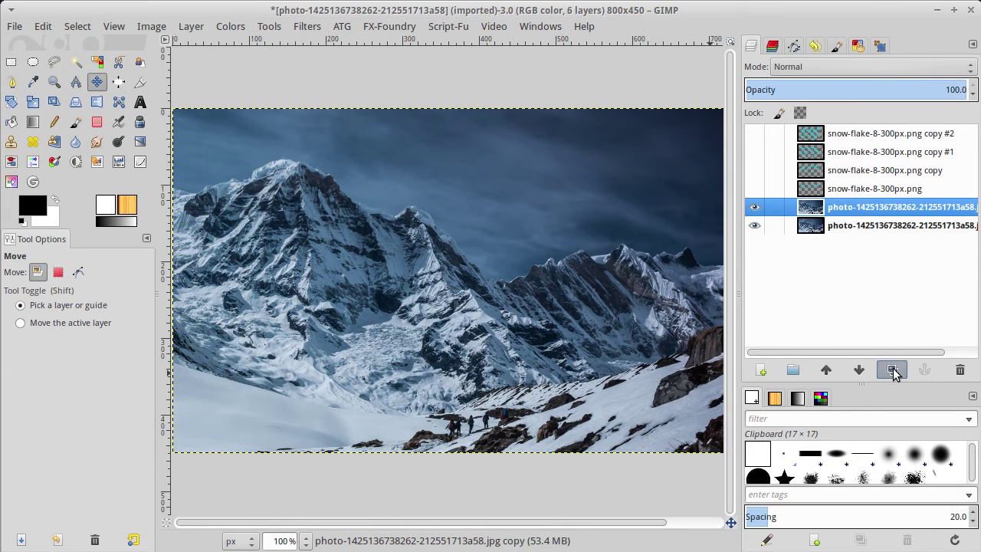
{"action": "left_click_drag", "start_coordinate": [862, 208], "coordinate": [857, 144]}
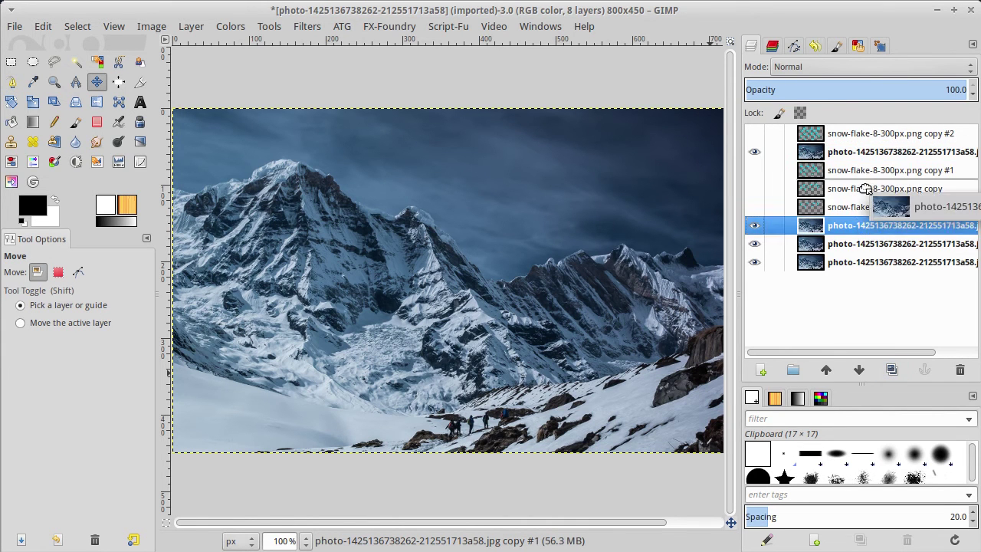
{"action": "left_click_drag", "start_coordinate": [858, 233], "coordinate": [864, 193]}
{"action": "left_click_drag", "start_coordinate": [865, 249], "coordinate": [864, 224]}
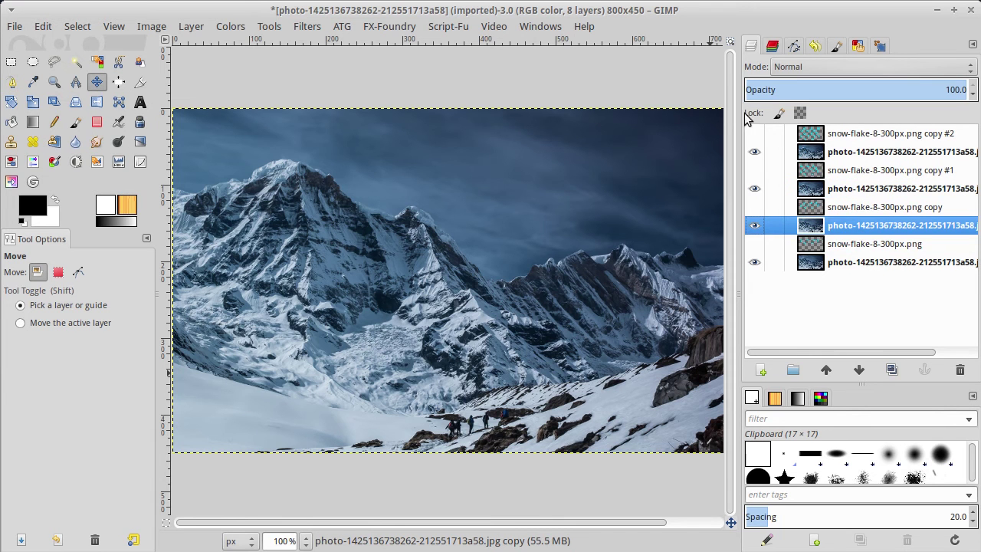
{"action": "left_click", "coordinate": [754, 133]}
- Show only the top snowflake-and-photo pair and select snowflake copy #2
{"action": "left_click", "coordinate": [754, 170]}
{"action": "left_click", "coordinate": [754, 189]}
{"action": "left_click", "coordinate": [754, 225]}
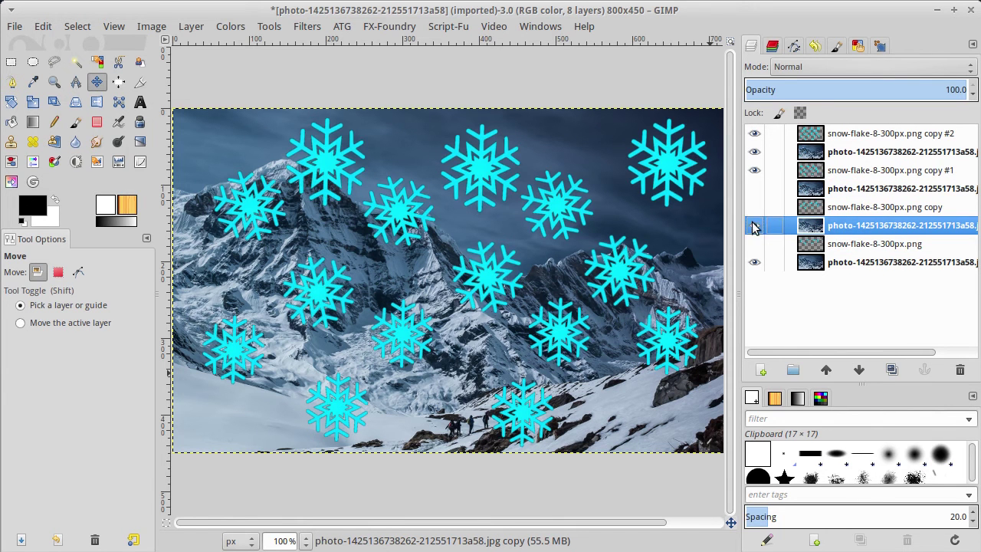
{"action": "left_click", "coordinate": [754, 262]}
{"action": "left_click", "coordinate": [754, 170]}
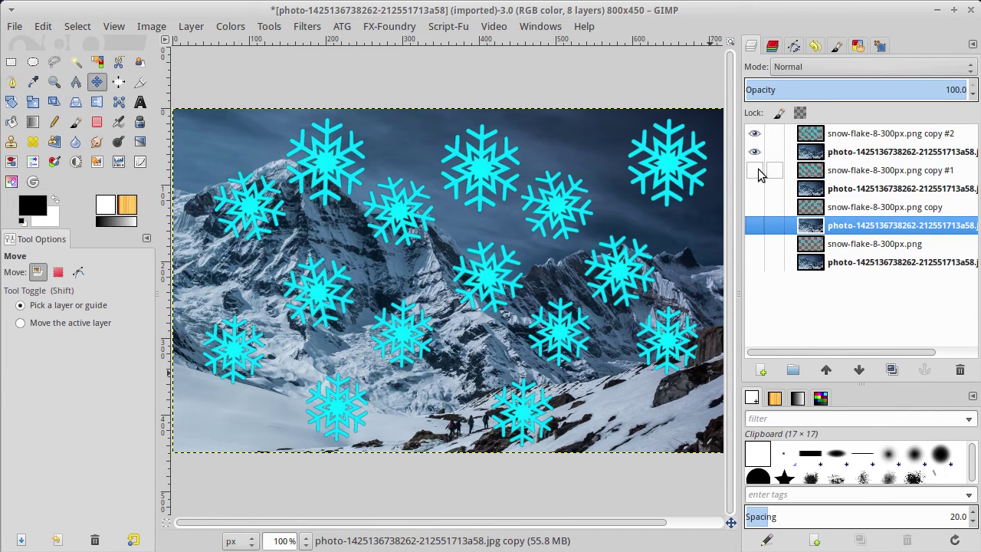
{"action": "left_click", "coordinate": [847, 154]}
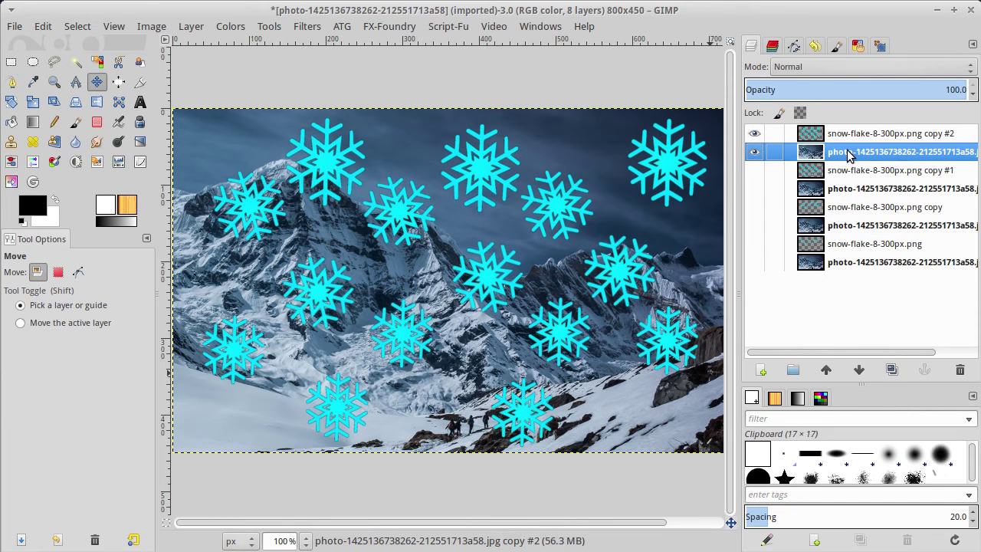
{"action": "left_click", "coordinate": [843, 136]}
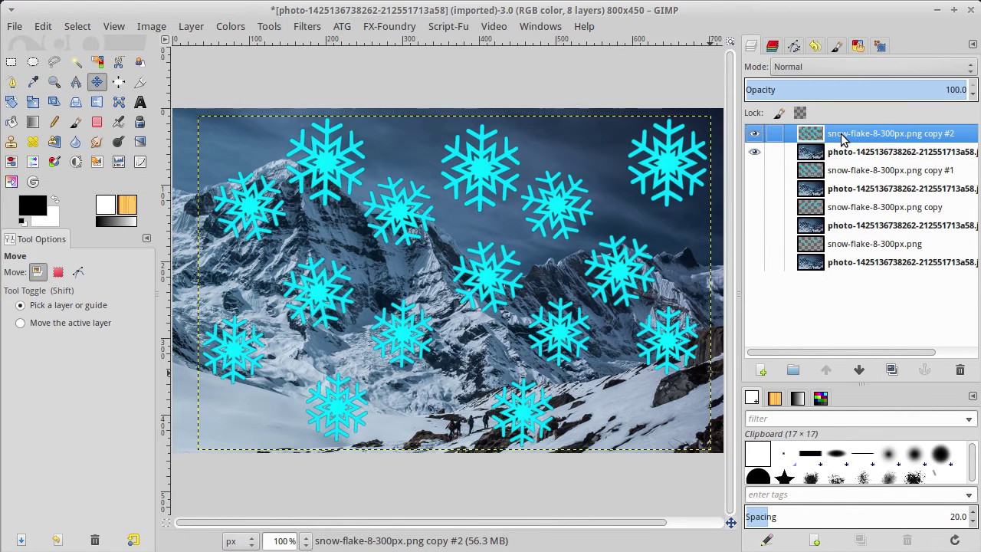
{"action": "right_click", "coordinate": [843, 136]}
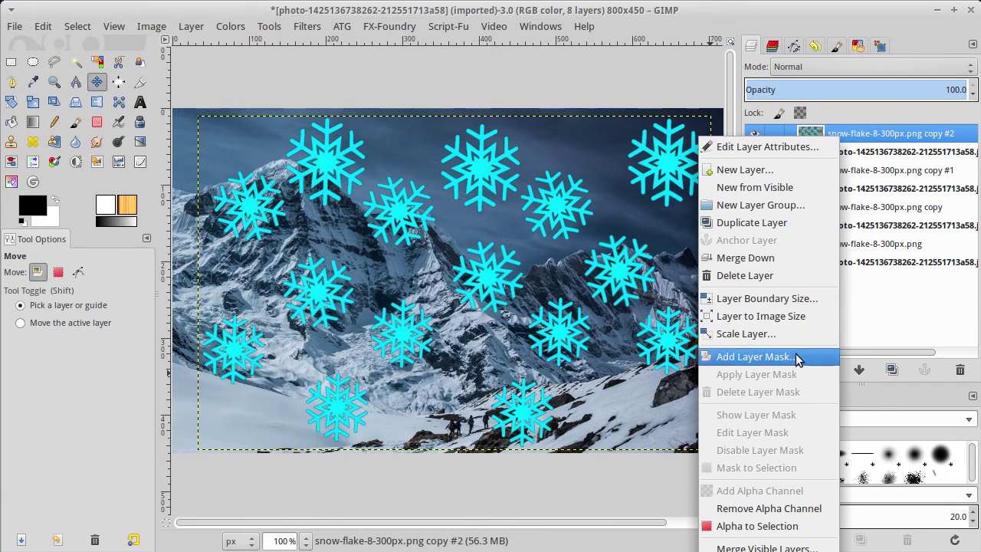
- Merge the top snowflakes and snowflake copy #1 down into their photo copies
{"action": "left_click", "coordinate": [773, 258]}
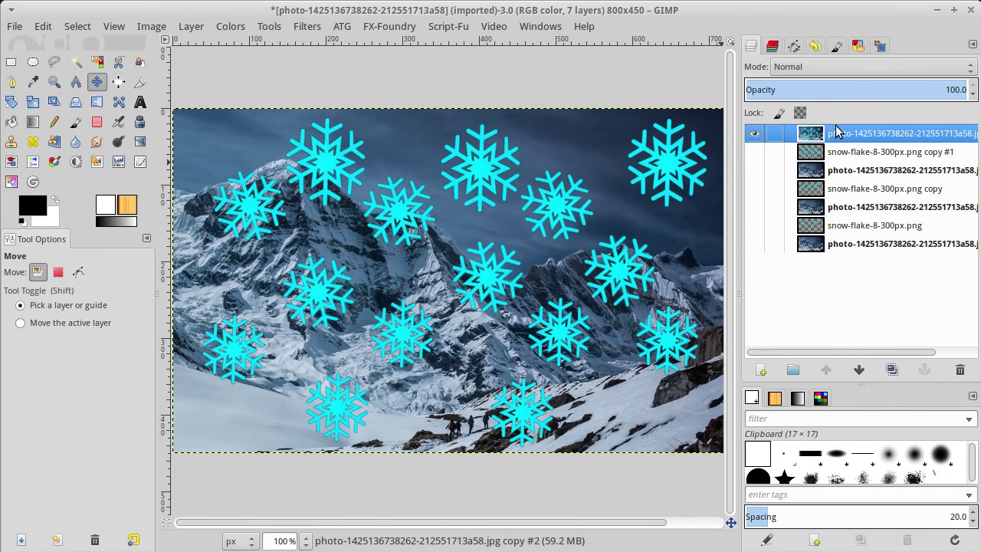
{"action": "left_click", "coordinate": [754, 133]}
{"action": "left_click", "coordinate": [755, 151]}
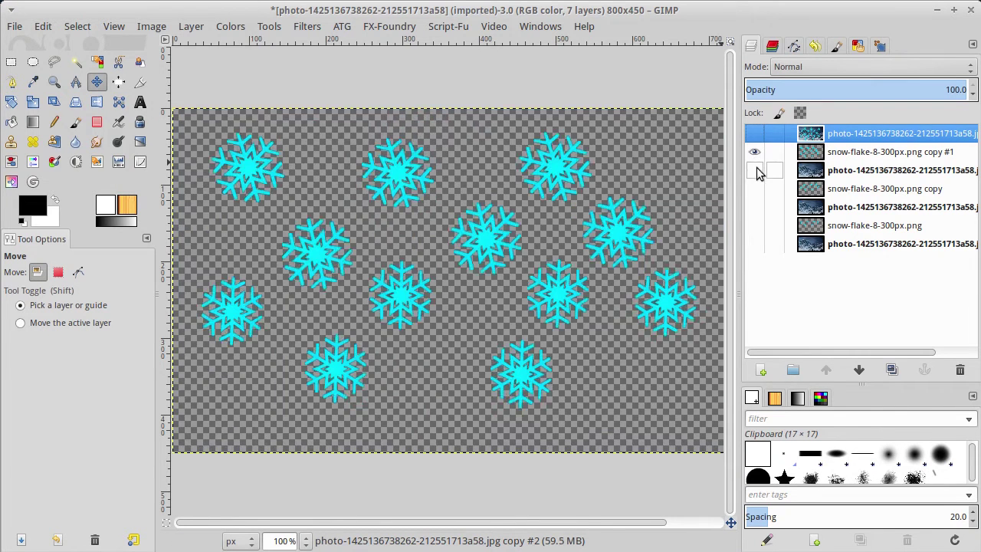
{"action": "left_click", "coordinate": [755, 170]}
{"action": "left_click", "coordinate": [892, 154]}
{"action": "right_click", "coordinate": [891, 153]}
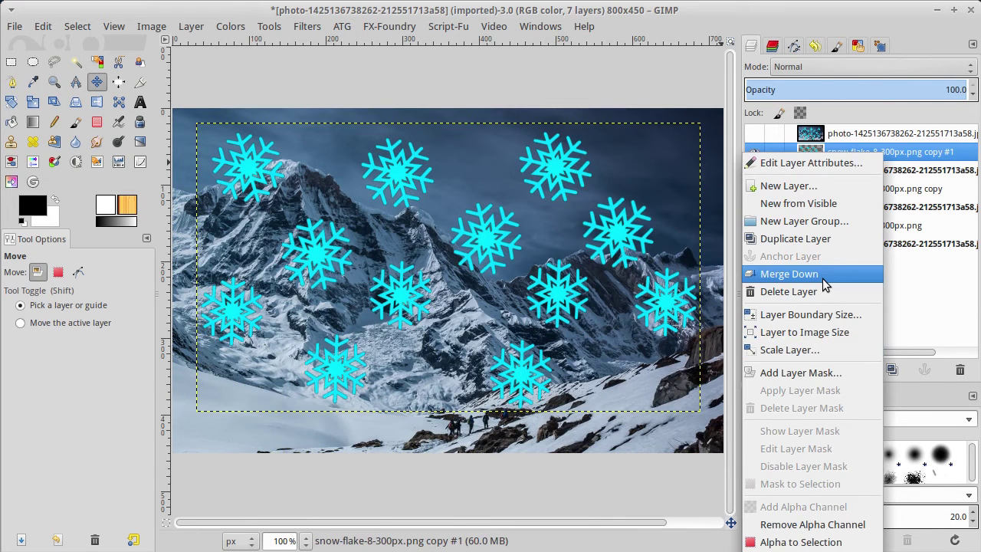
{"action": "left_click", "coordinate": [822, 276]}
- Merge the remaining two snowflake layers down into the photo layers beneath them
{"action": "left_click", "coordinate": [754, 188]}
{"action": "left_click", "coordinate": [755, 152]}
{"action": "left_click", "coordinate": [755, 171]}
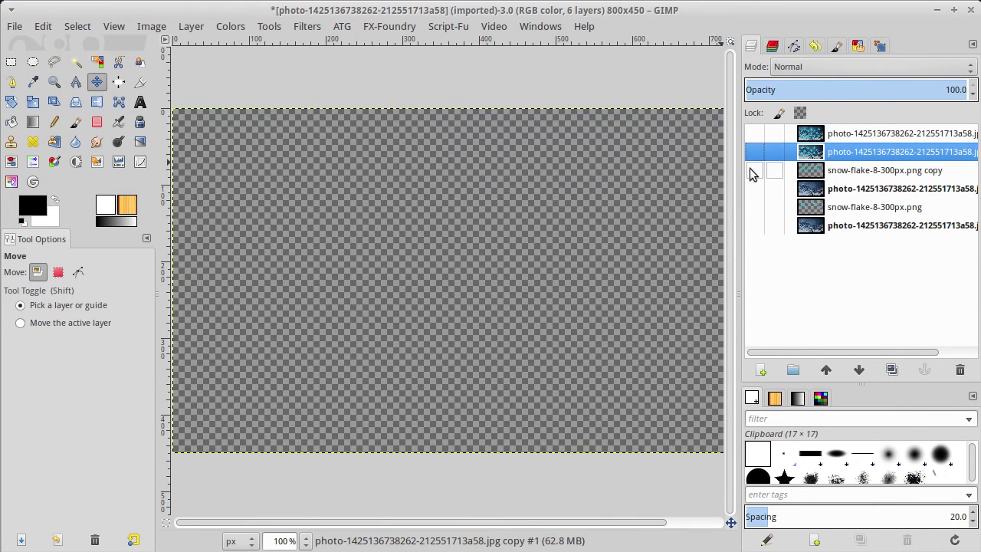
{"action": "left_click", "coordinate": [862, 172]}
{"action": "right_click", "coordinate": [863, 173]}
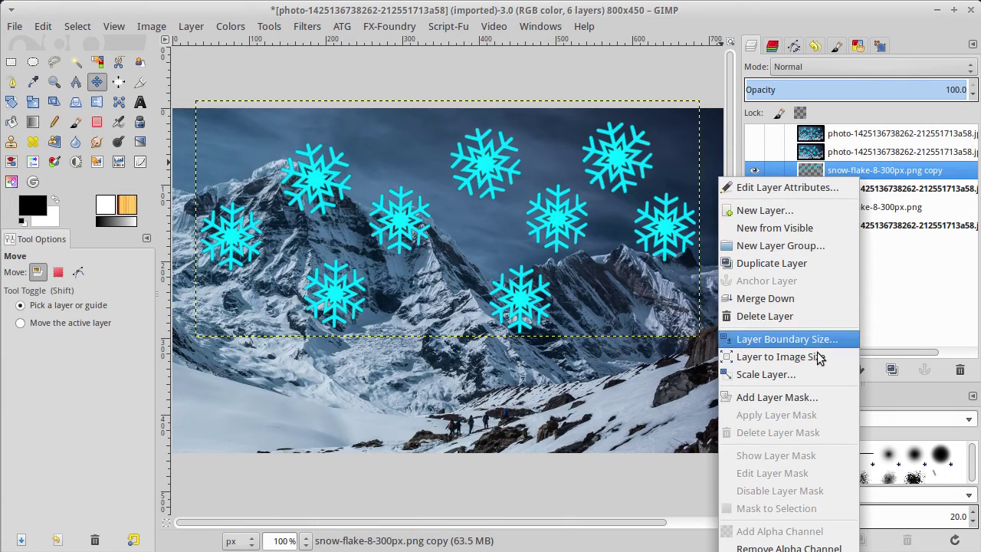
{"action": "left_click", "coordinate": [802, 300]}
{"action": "left_click", "coordinate": [753, 170]}
{"action": "left_click", "coordinate": [754, 188]}
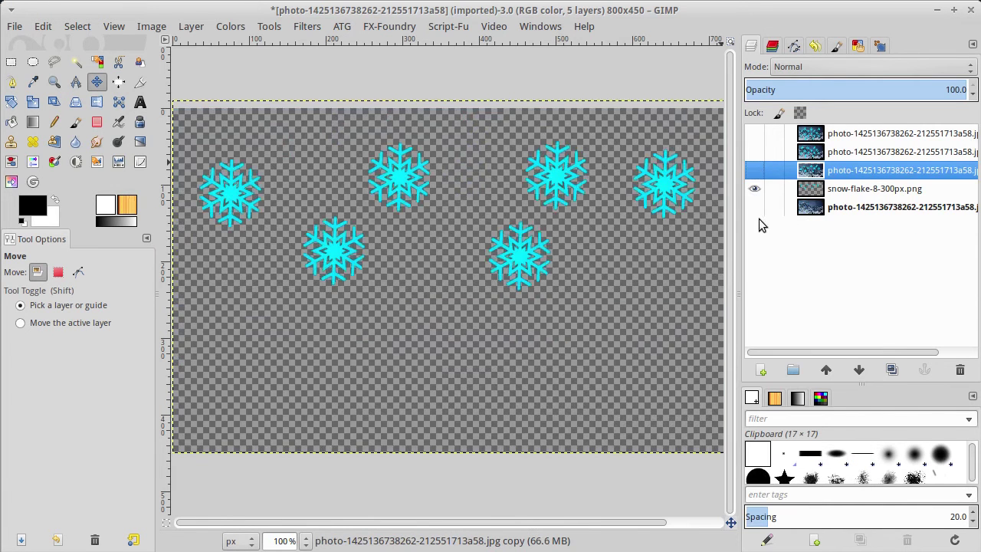
{"action": "left_click", "coordinate": [754, 207]}
{"action": "right_click", "coordinate": [878, 192]}
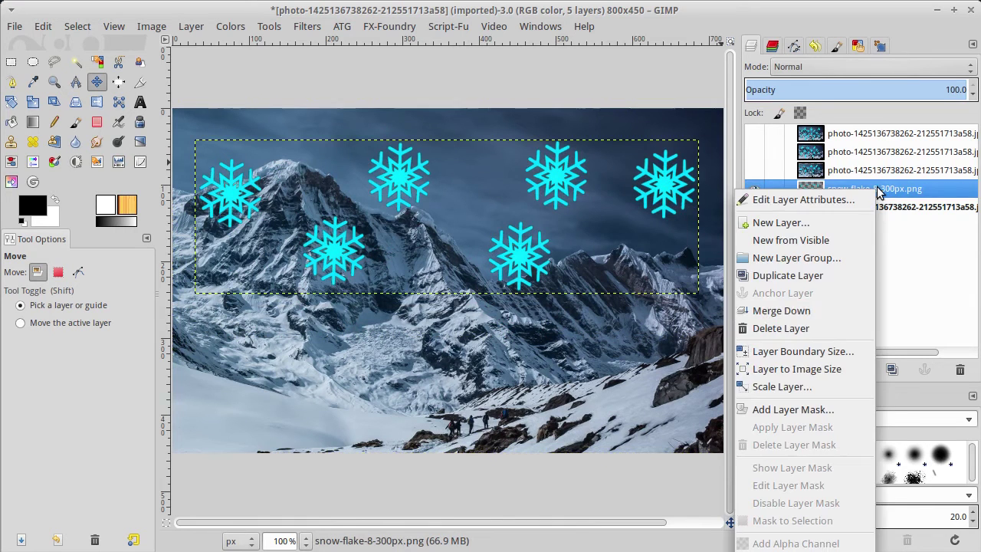
{"action": "left_click", "coordinate": [824, 312]}
- Toggle frame visibility to compare the four frames' snowflakes, then show all frames again
{"action": "left_click", "coordinate": [754, 170]}
{"action": "left_click", "coordinate": [754, 152]}
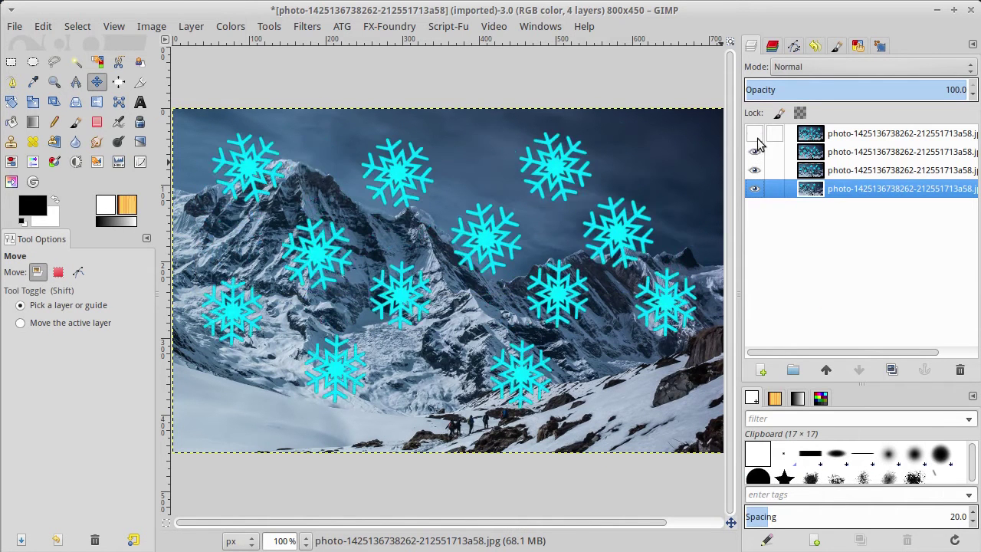
{"action": "left_click", "coordinate": [754, 133]}
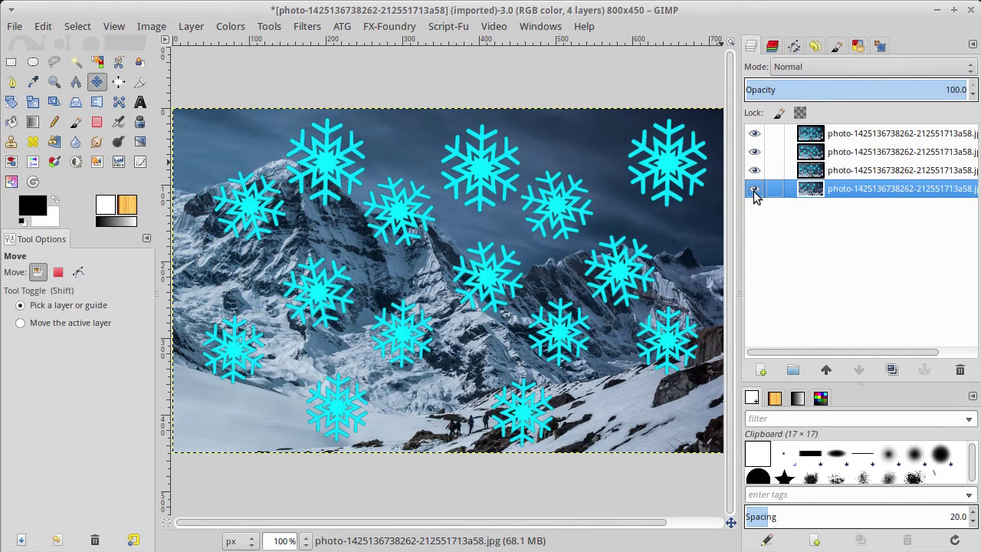
{"action": "left_click", "coordinate": [754, 189]}
{"action": "left_click", "coordinate": [754, 170]}
{"action": "left_click", "coordinate": [754, 133]}
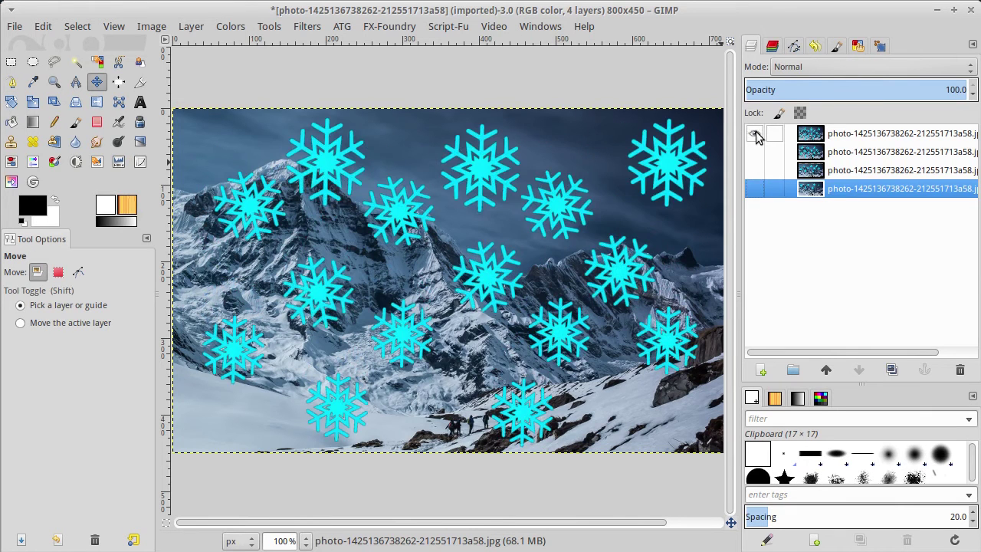
{"action": "left_click", "coordinate": [754, 189]}
{"action": "left_click", "coordinate": [754, 170]}
{"action": "left_click", "coordinate": [754, 151]}
{"action": "left_click", "coordinate": [754, 170]}
{"action": "left_click", "coordinate": [754, 133]}
{"action": "left_click", "coordinate": [754, 134]}
{"action": "left_click", "coordinate": [754, 189]}
{"action": "left_click", "coordinate": [754, 152]}
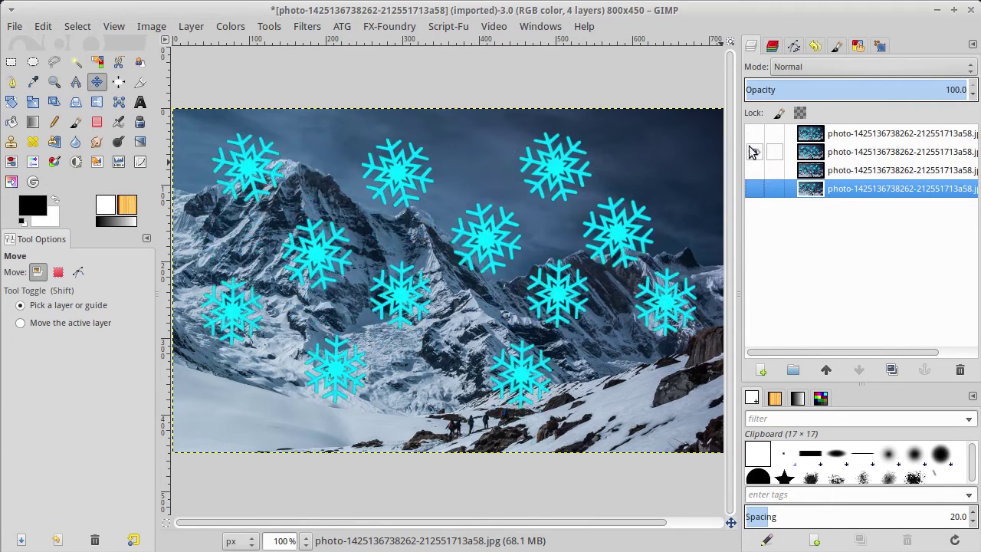
{"action": "left_click", "coordinate": [754, 133]}
{"action": "left_click", "coordinate": [754, 189]}
{"action": "left_click", "coordinate": [754, 170]}
{"action": "left_click", "coordinate": [754, 151]}
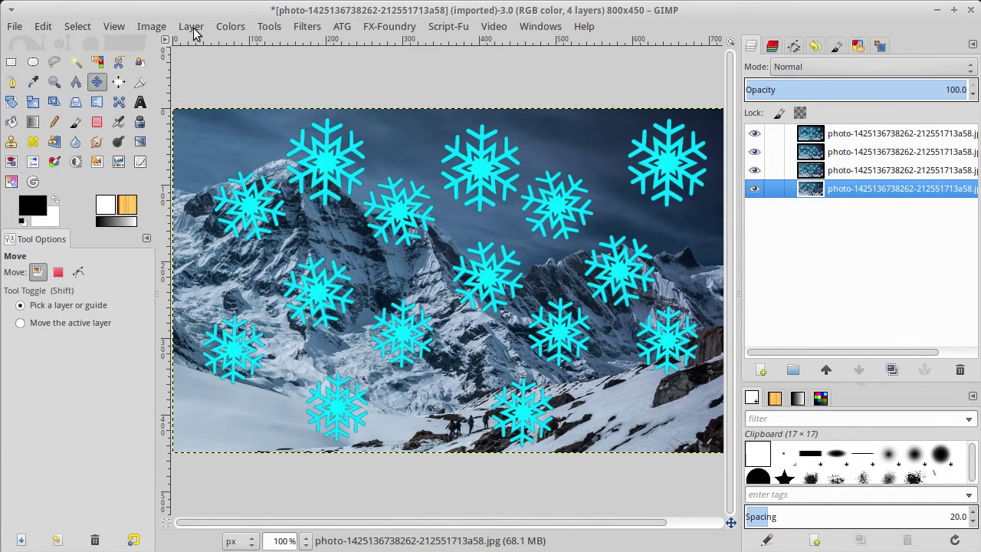
- Save the image as a compressed .xcfbz2 file
{"action": "left_click", "coordinate": [14, 26]}
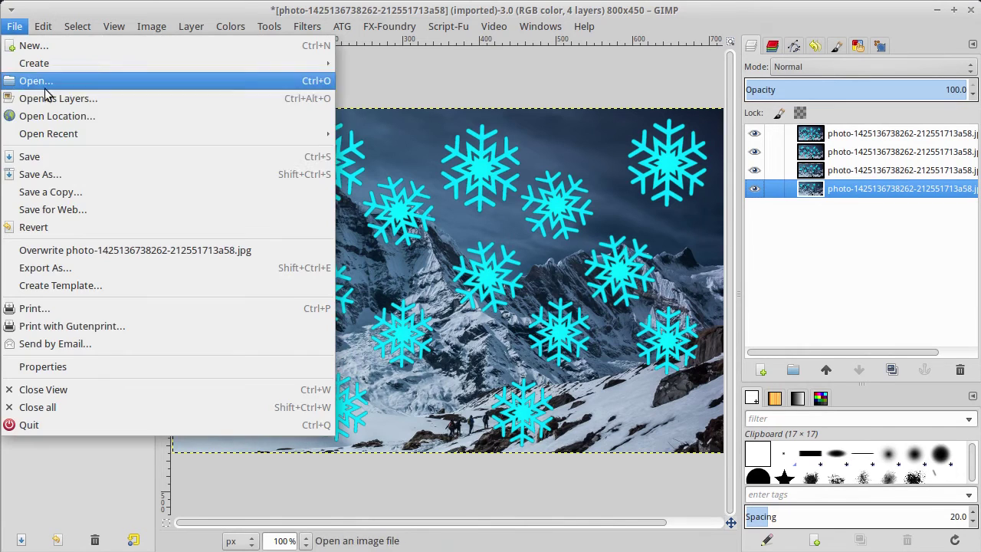
{"action": "left_click", "coordinate": [85, 178]}
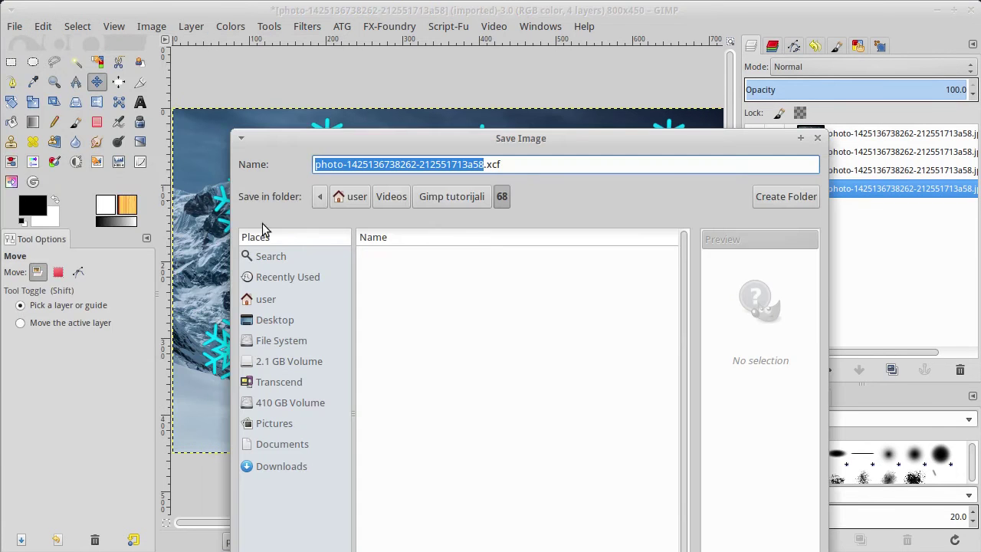
{"action": "left_click", "coordinate": [513, 167]}
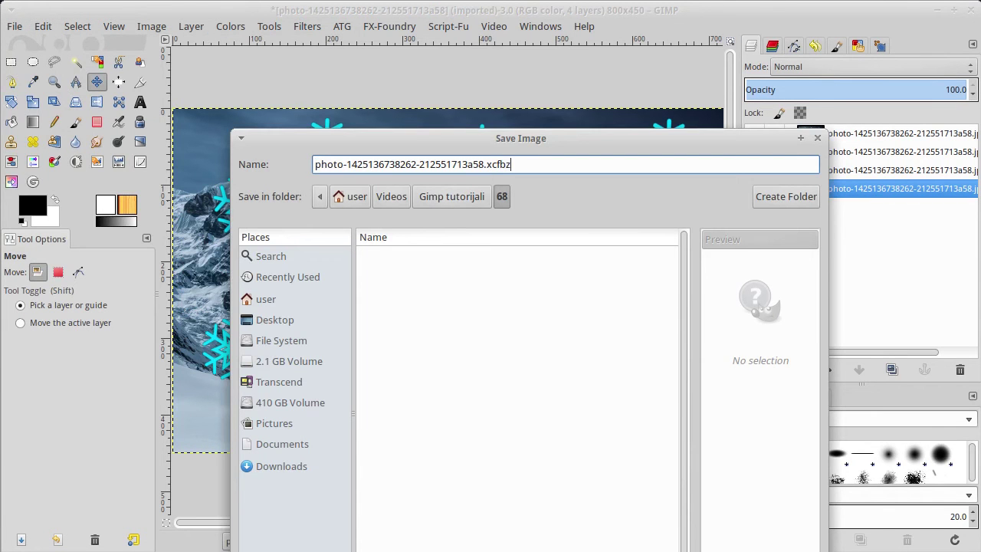
{"action": "key", "text": "Return"}
- Try exporting the image as sneg.gif and dismiss the resulting file-gif-save error
{"action": "left_click", "coordinate": [864, 153]}
{"action": "left_click", "coordinate": [866, 136]}
{"action": "left_click", "coordinate": [866, 188]}
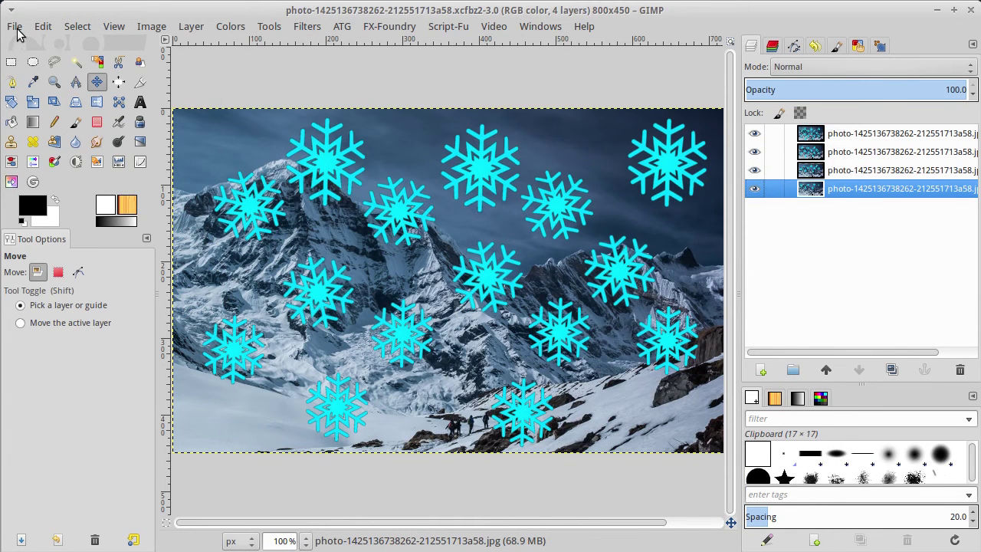
{"action": "left_click", "coordinate": [15, 28]}
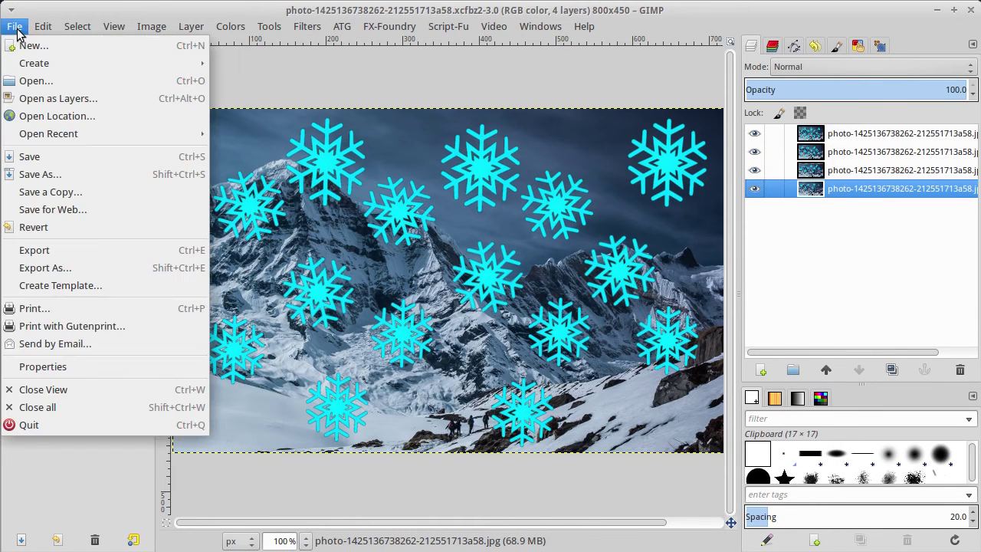
{"action": "left_click", "coordinate": [46, 251]}
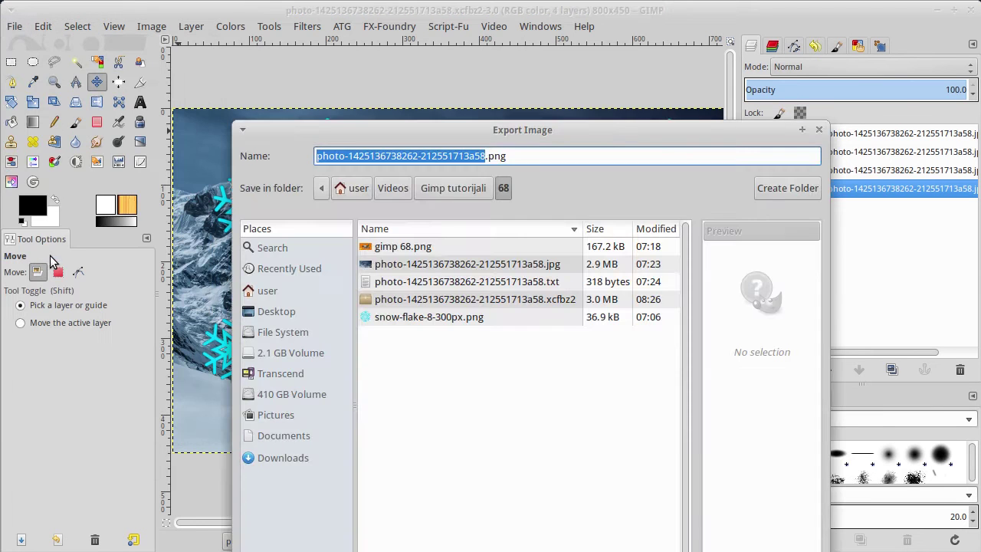
{"action": "left_click", "coordinate": [504, 156]}
{"action": "key", "text": "ctrl+a"}
{"action": "type", "text": "sne"}
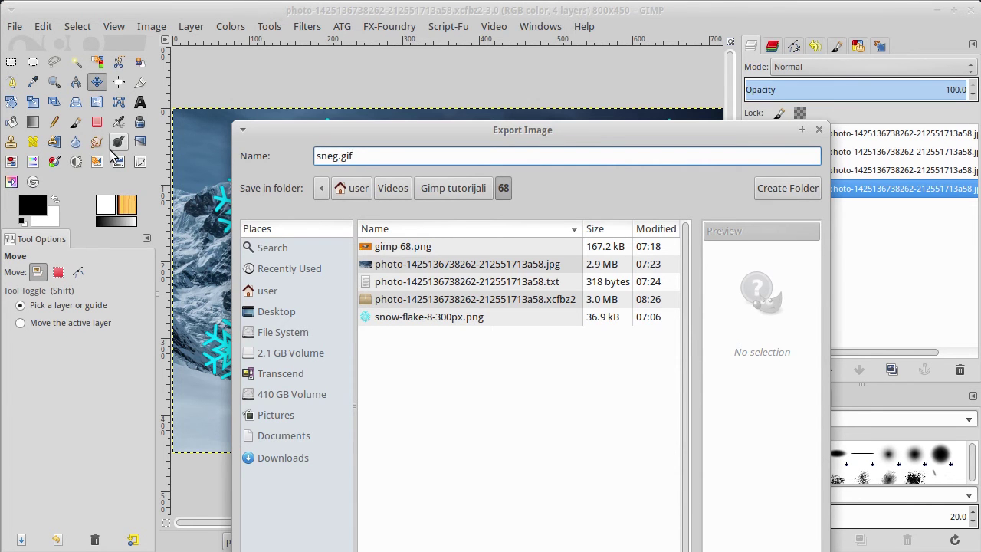
{"action": "key", "text": "Return"}
{"action": "key", "text": "Return"}
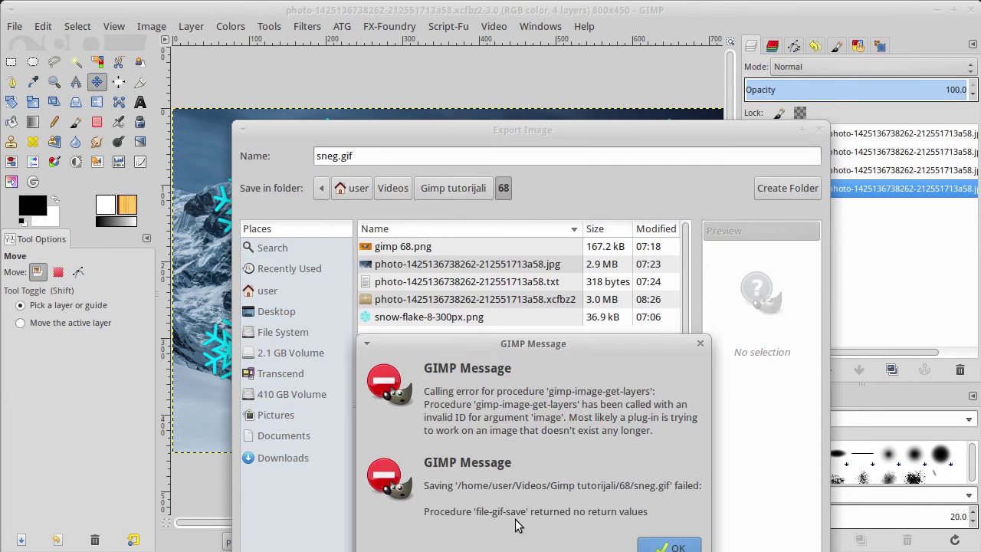
{"action": "key", "text": "Escape"}
{"action": "key", "text": "Escape"}
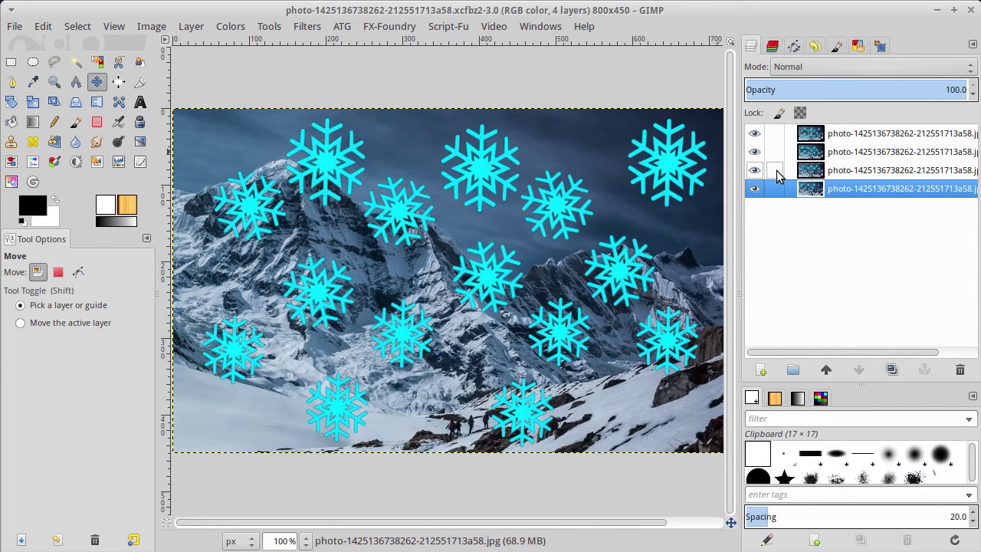
- Apply Layer to Image Size to the bottom, third, second and top frame layers (800×450)
{"action": "right_click", "coordinate": [858, 187]}
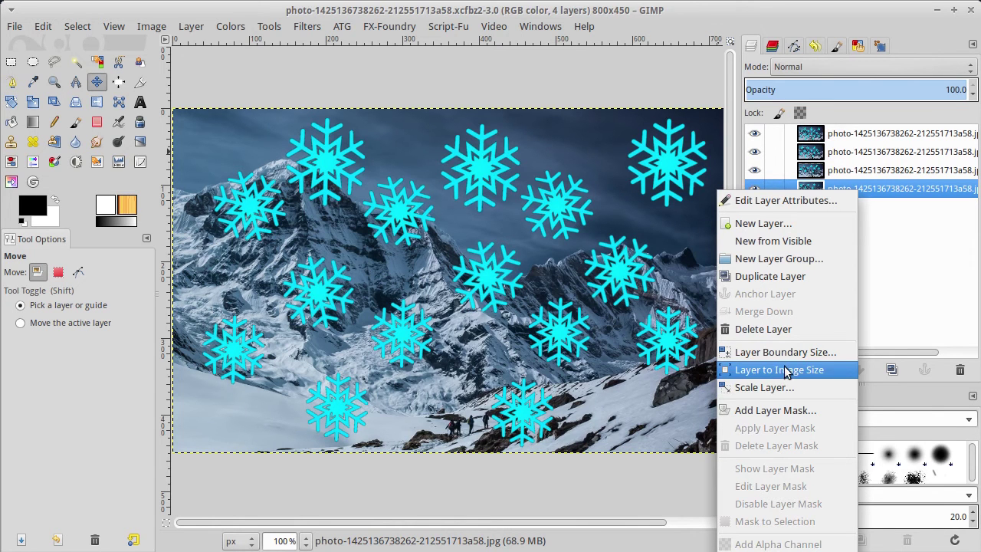
{"action": "left_click", "coordinate": [814, 369]}
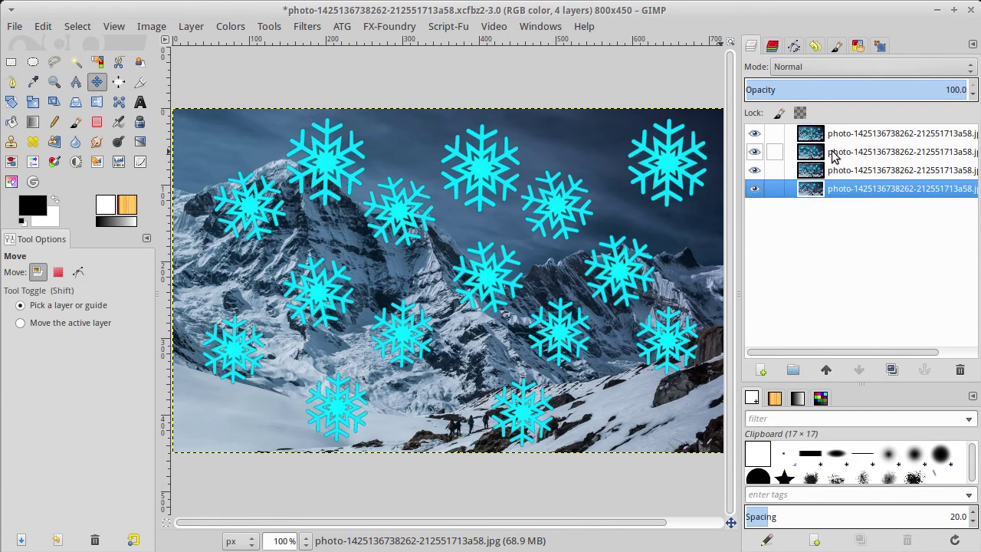
{"action": "left_click", "coordinate": [831, 170]}
{"action": "right_click", "coordinate": [831, 174]}
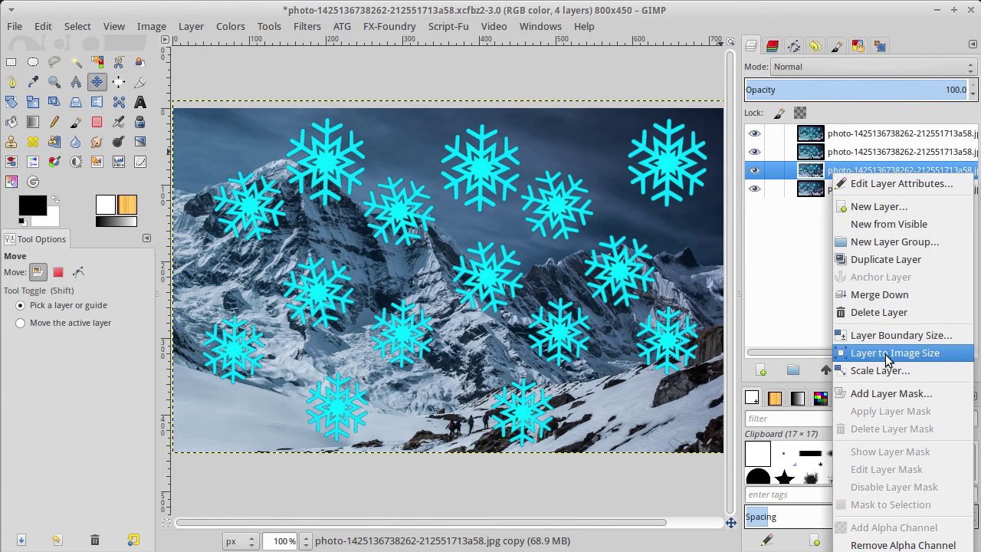
{"action": "left_click", "coordinate": [889, 353]}
{"action": "left_click", "coordinate": [839, 152]}
{"action": "right_click", "coordinate": [840, 155]}
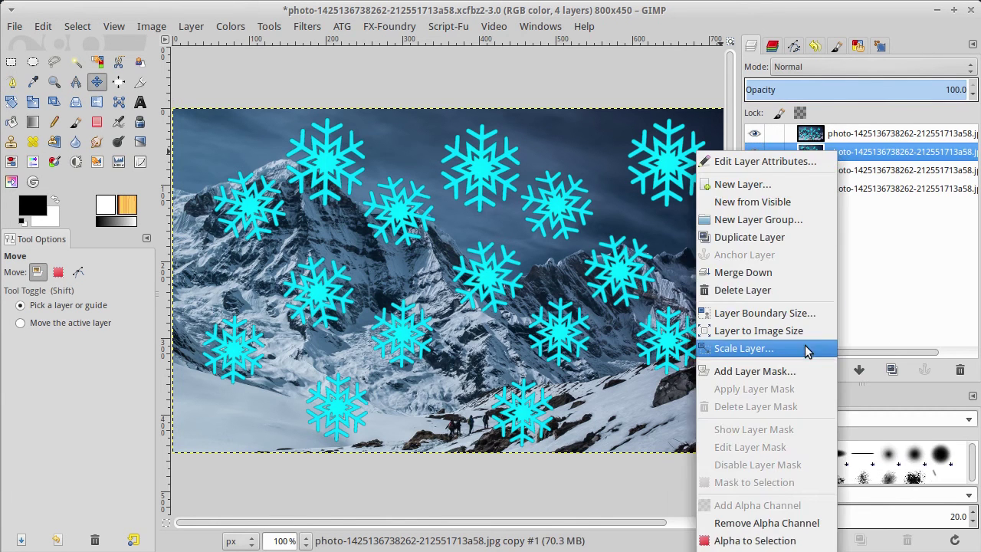
{"action": "left_click", "coordinate": [803, 333]}
{"action": "left_click", "coordinate": [857, 134]}
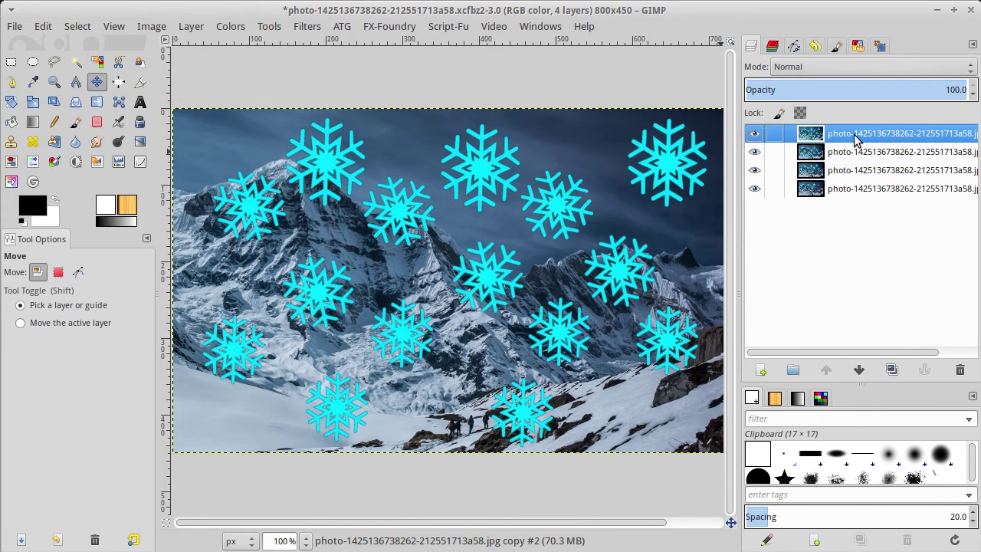
{"action": "right_click", "coordinate": [857, 135]}
{"action": "left_click", "coordinate": [817, 311]}
{"action": "left_click", "coordinate": [23, 30]}
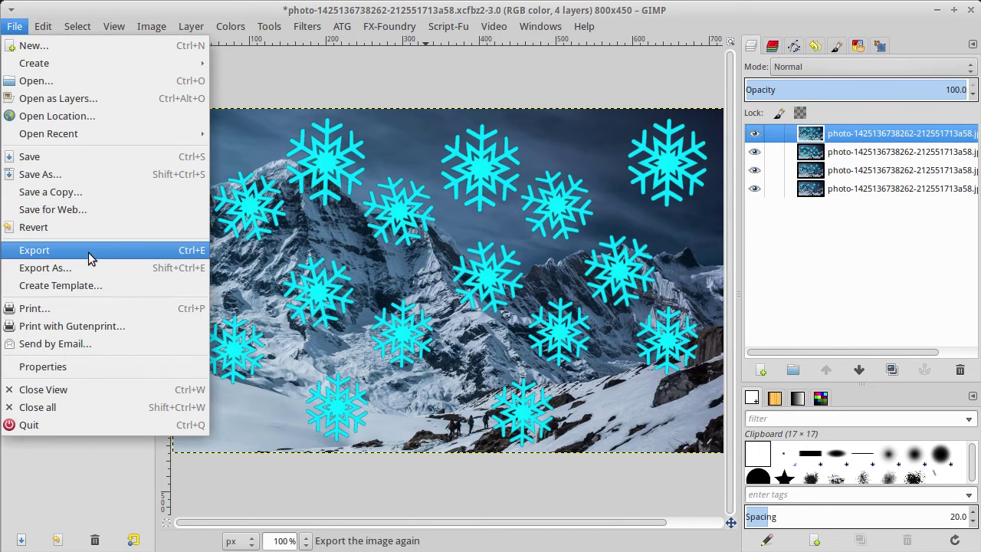
- Export the image again under the name sneg.gif to reach the GIF export options
{"action": "left_click", "coordinate": [87, 250]}
{"action": "triple_click", "coordinate": [521, 157]}
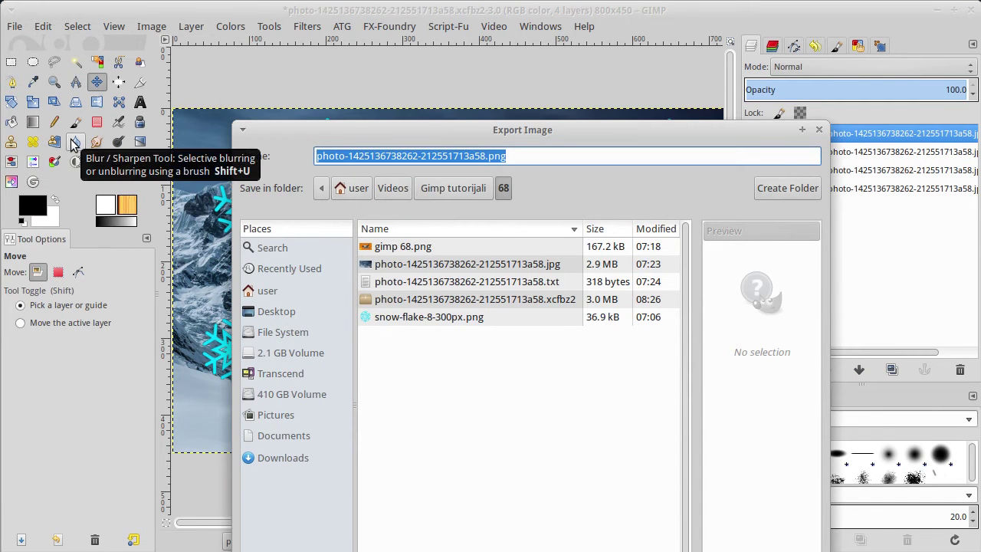
{"action": "type", "text": "sneg.gif"}
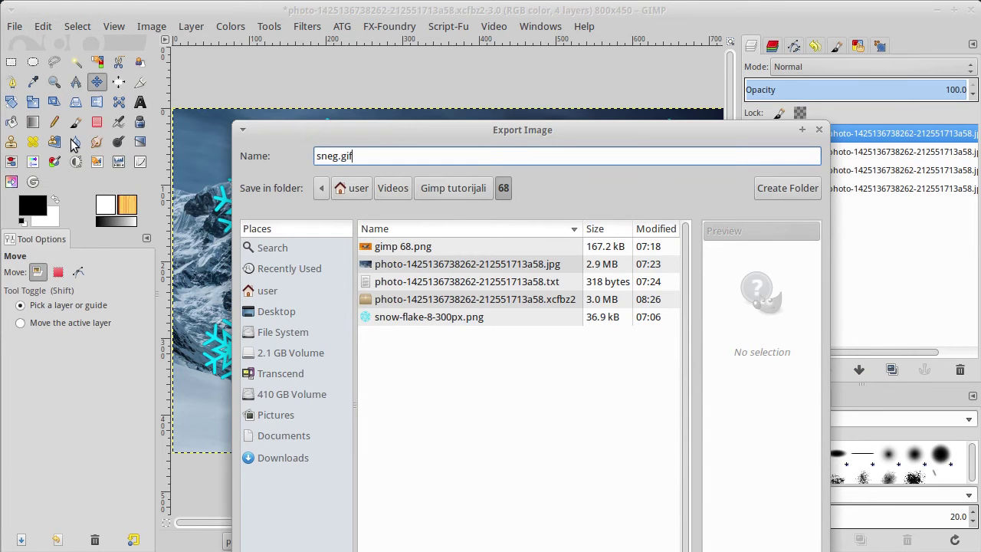
{"action": "key", "text": "Return"}
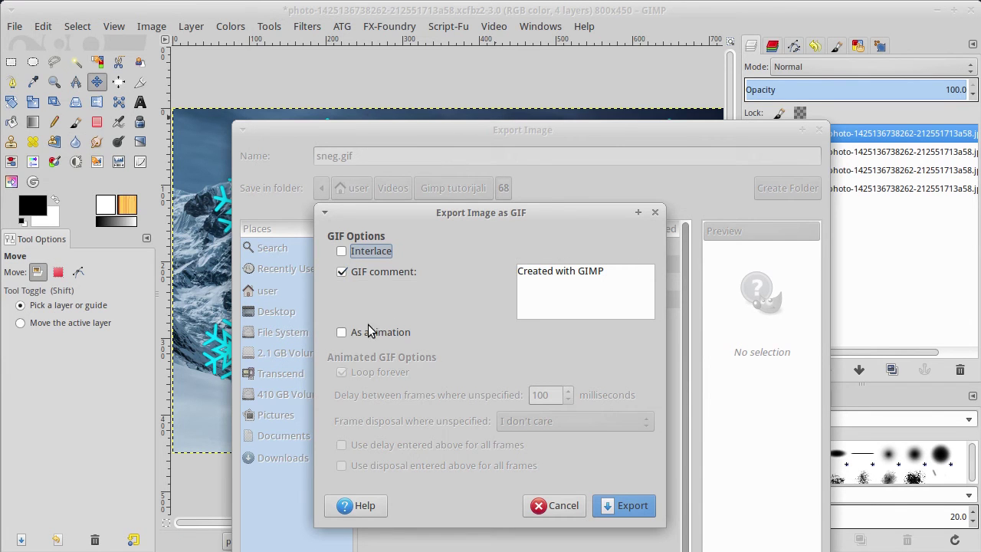
- Enable As animation and the 'Created with GIMP' GIF comment in the export options
{"action": "left_click", "coordinate": [341, 334]}
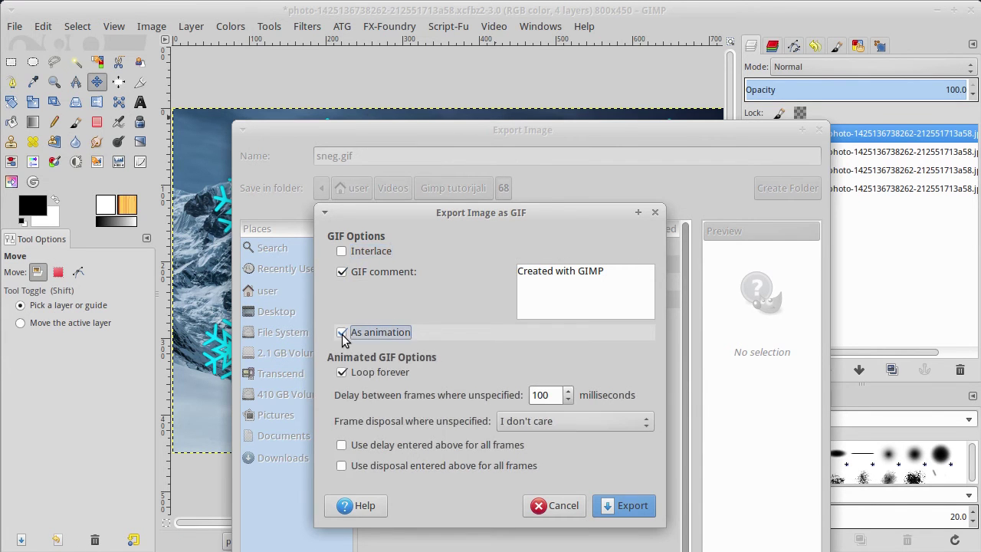
{"action": "left_click", "coordinate": [360, 273]}
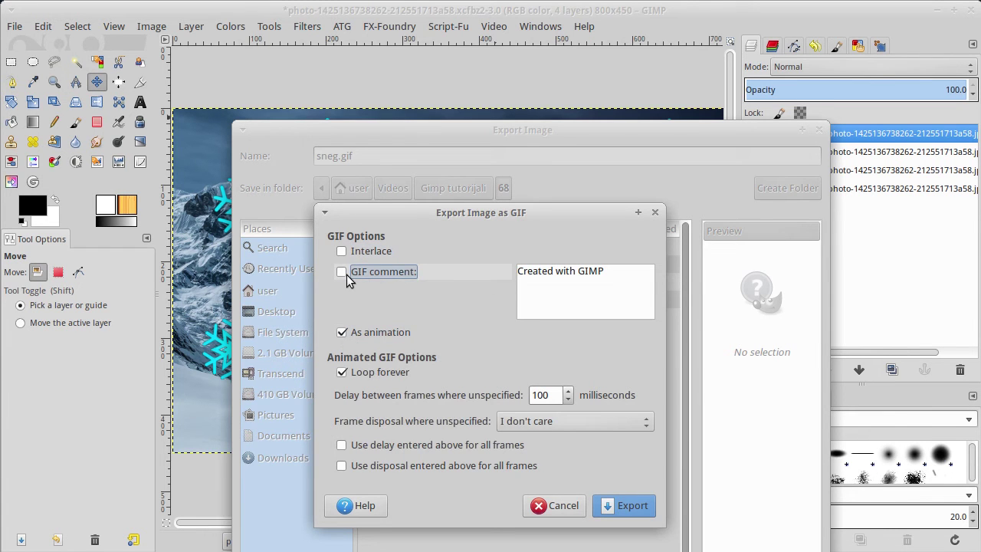
{"action": "left_click", "coordinate": [378, 276]}
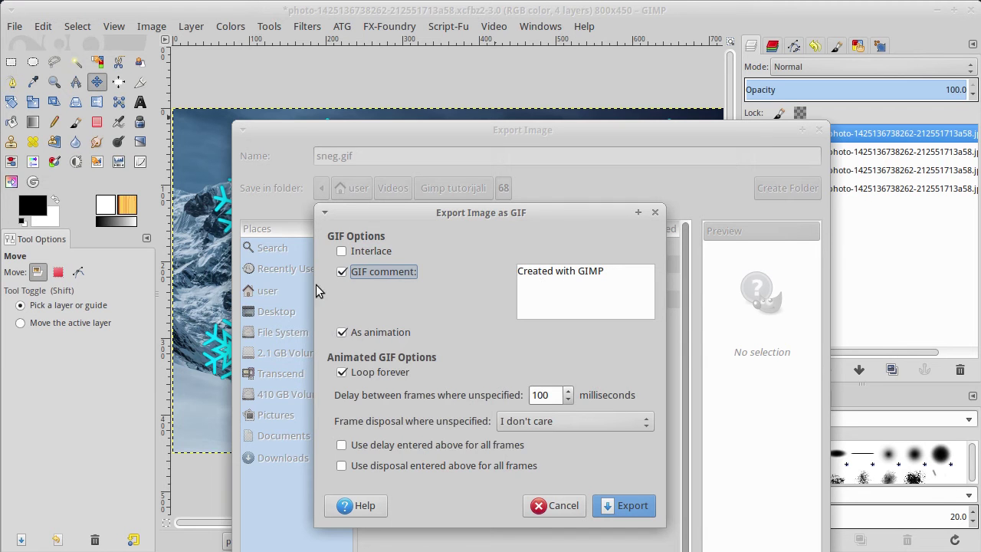
{"action": "left_click", "coordinate": [343, 332]}
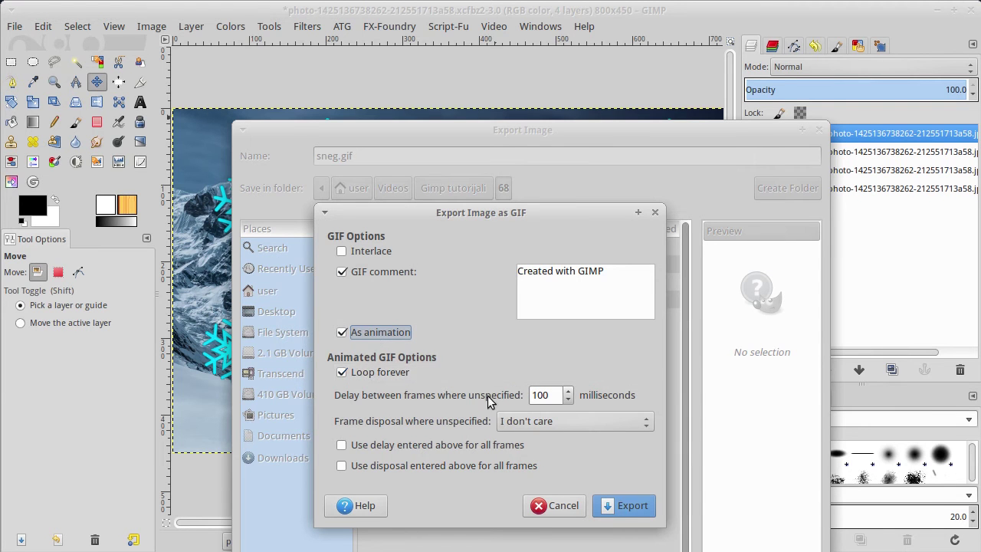
- Export with 500 ms delay, One frame per layer (replace), and the delay used for all frames
{"action": "left_click_drag", "start_coordinate": [549, 398], "coordinate": [483, 399]}
{"action": "type", "text": "500"}
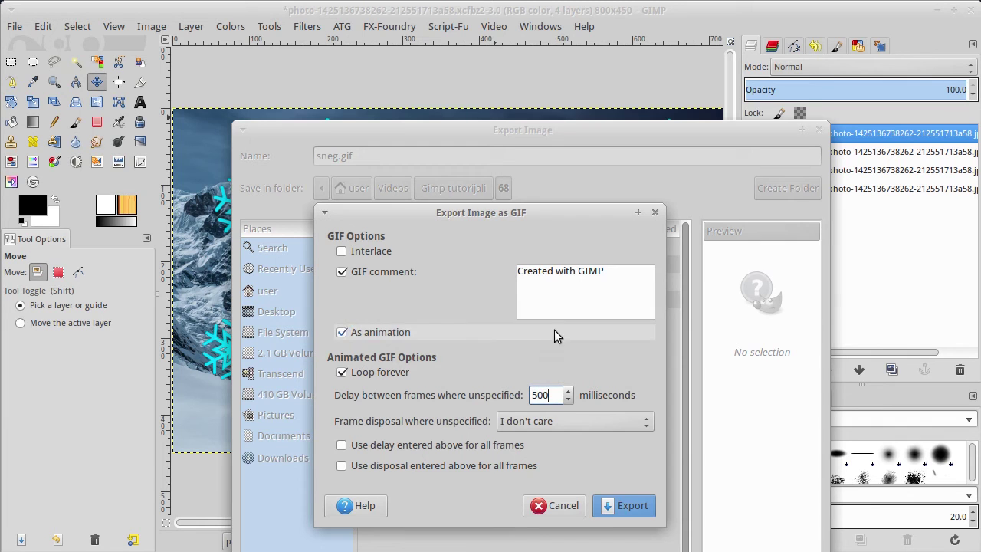
{"action": "left_click", "coordinate": [529, 423]}
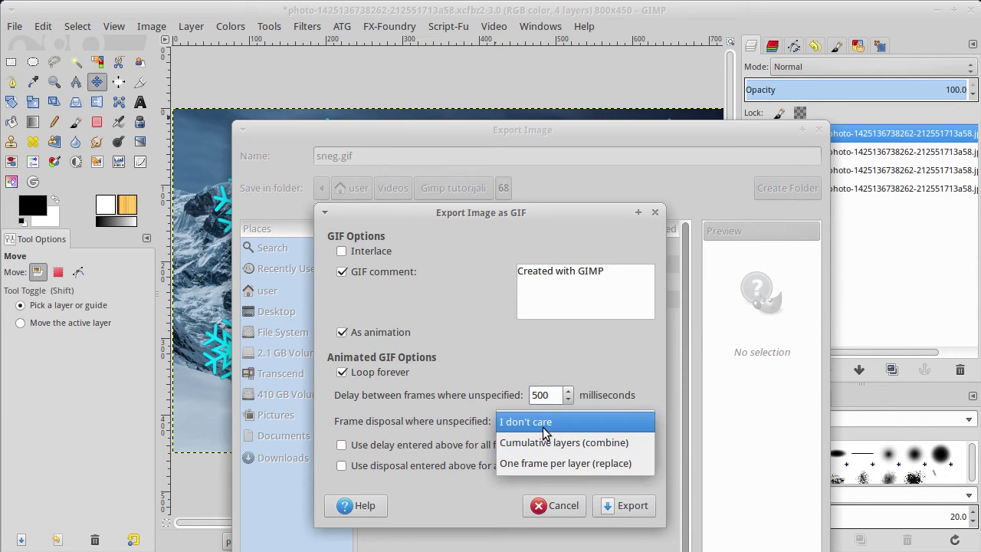
{"action": "left_click", "coordinate": [617, 466]}
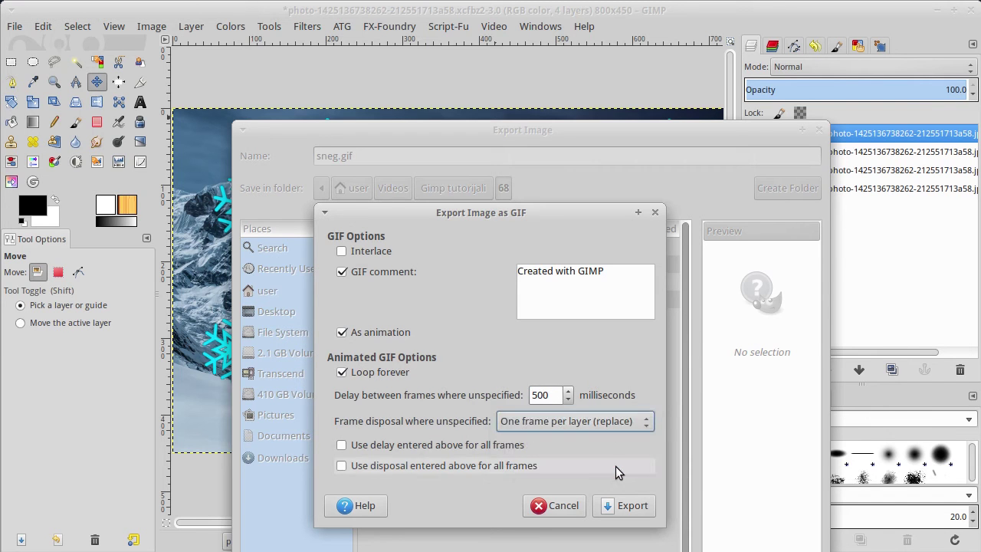
{"action": "left_click", "coordinate": [342, 445]}
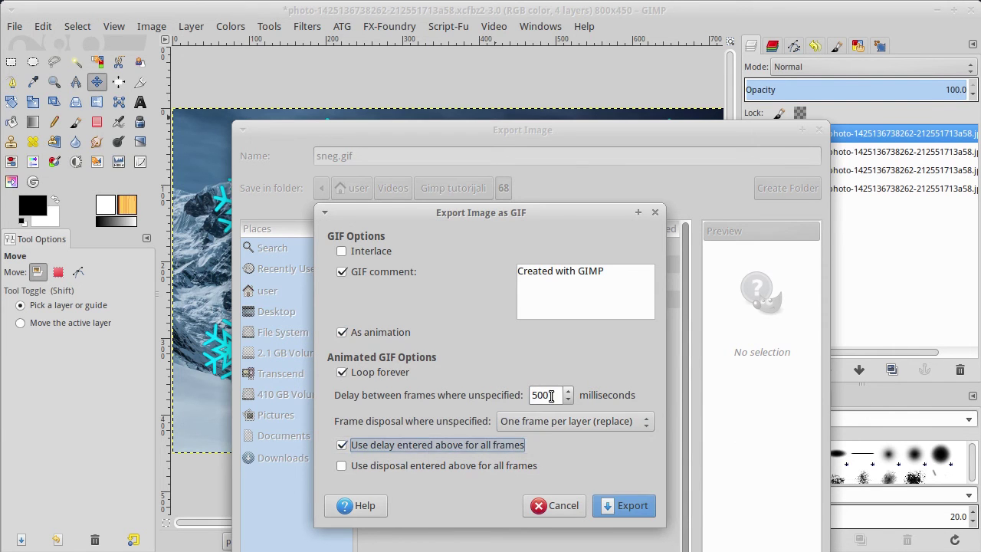
{"action": "left_click_drag", "start_coordinate": [553, 394], "coordinate": [529, 393]}
{"action": "type", "text": "500"}
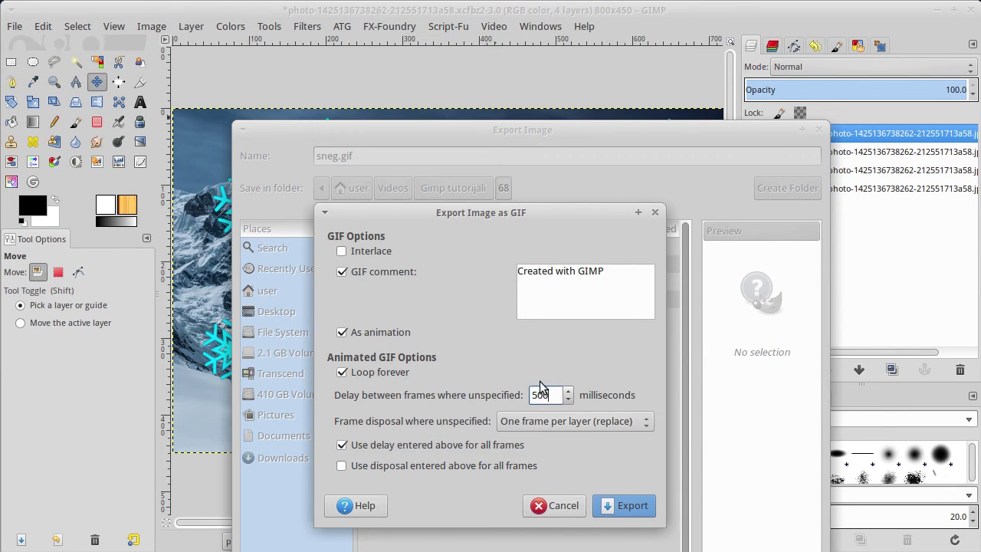
{"action": "left_click", "coordinate": [633, 506]}
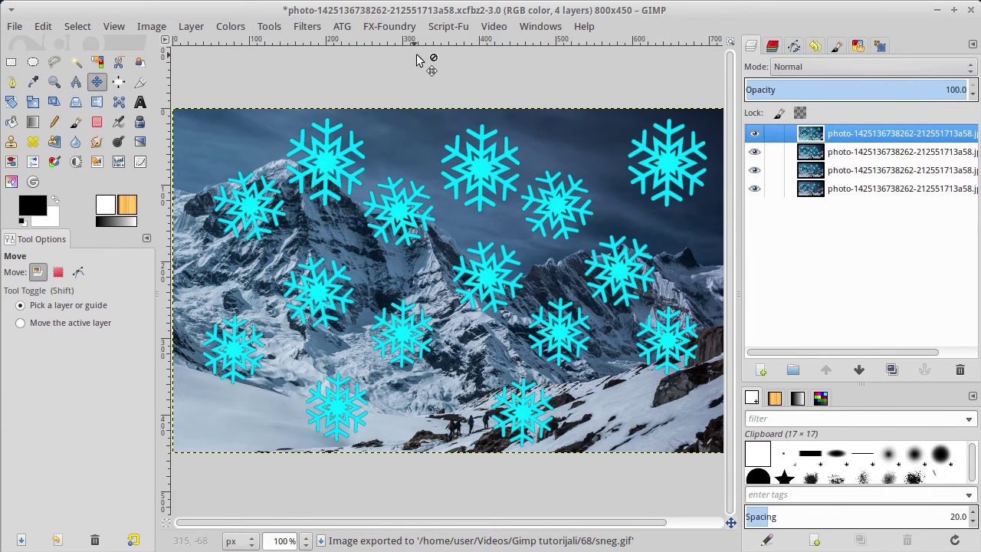
{"action": "key", "text": "alt+Tab"}
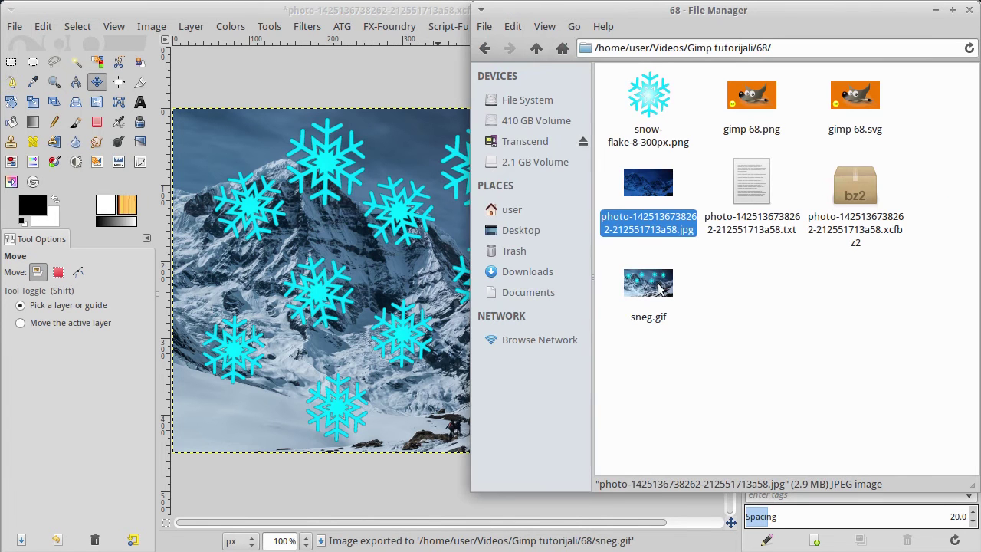
- Open sneg.gif in GPicView and restore the viewer from fullscreen to a window
{"action": "double_click", "coordinate": [656, 288]}
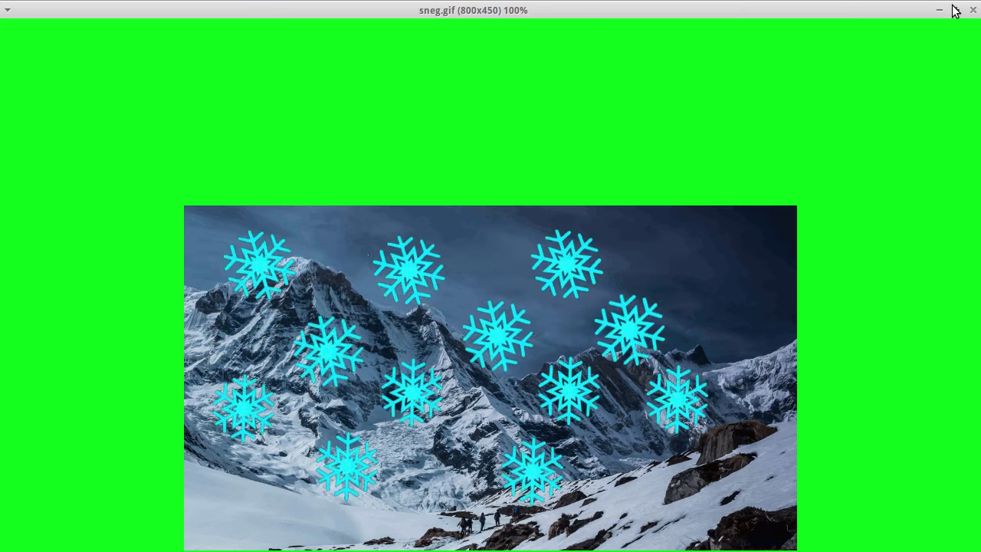
{"action": "left_click", "coordinate": [955, 10]}
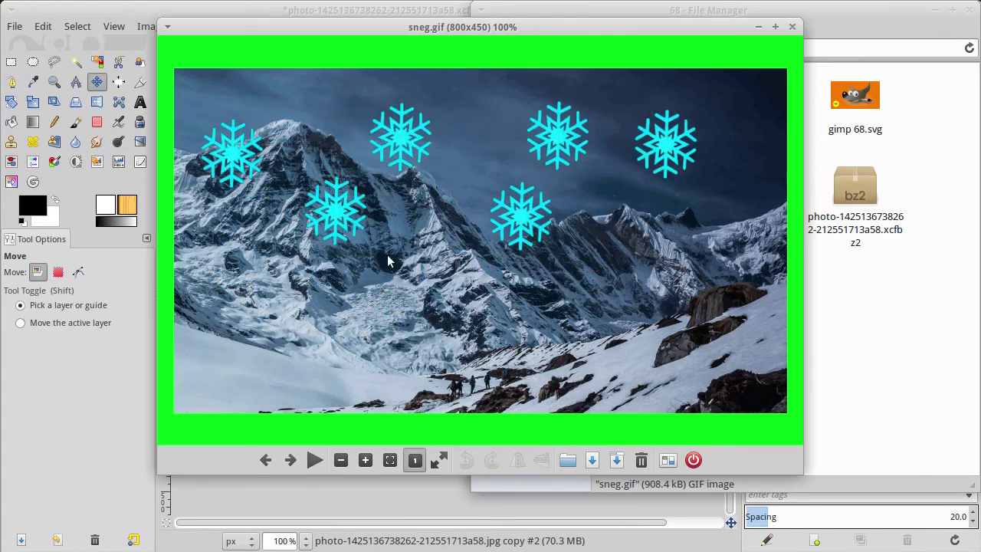
- Add snow-flake-8-300px.png to the image as a new layer
{"action": "left_click", "coordinate": [697, 464]}
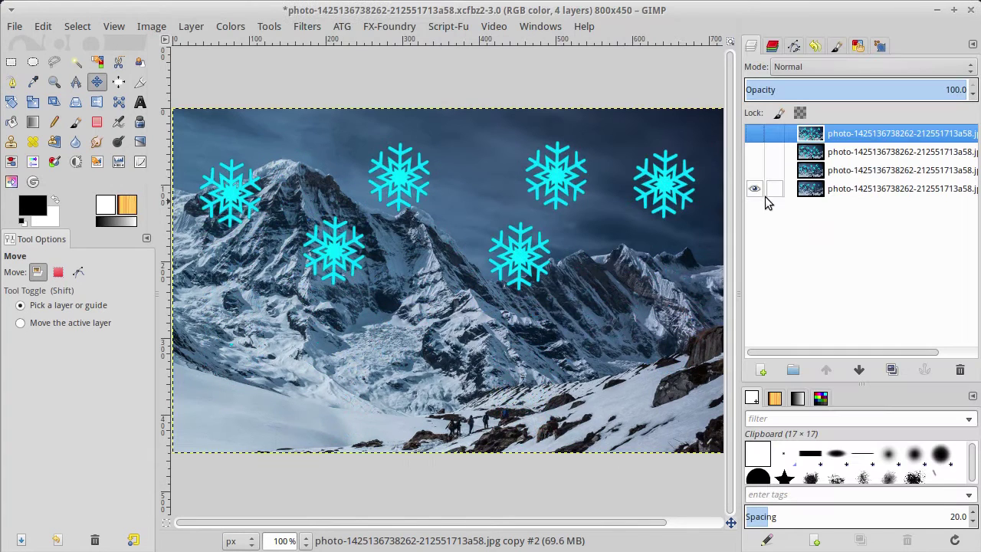
{"action": "left_click", "coordinate": [14, 26]}
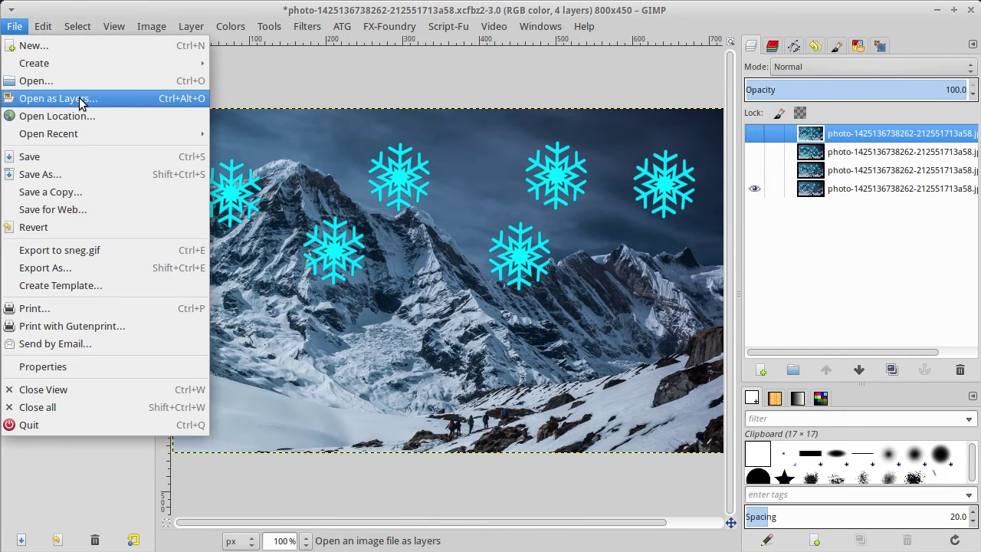
{"action": "left_click", "coordinate": [80, 100]}
{"action": "left_click", "coordinate": [353, 222]}
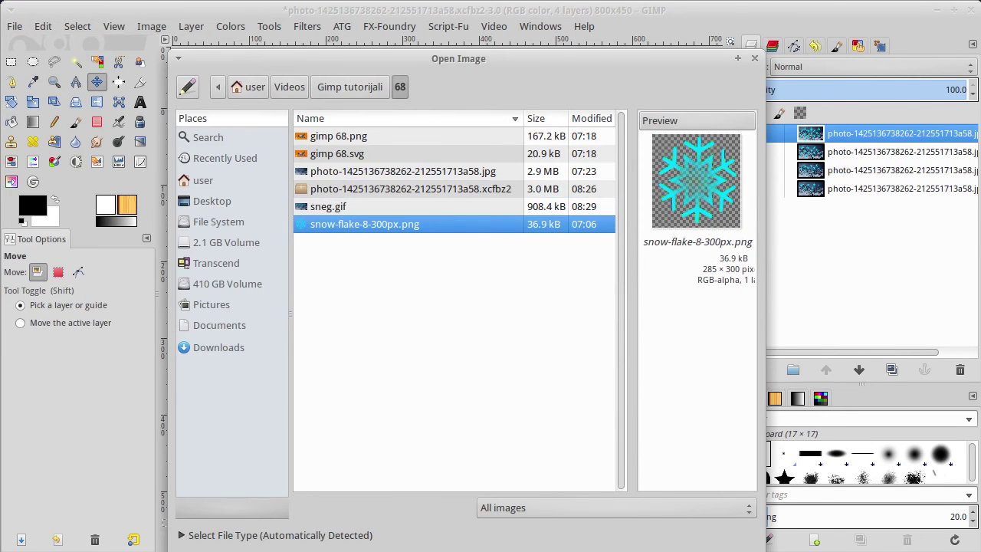
{"action": "key", "text": "Return"}
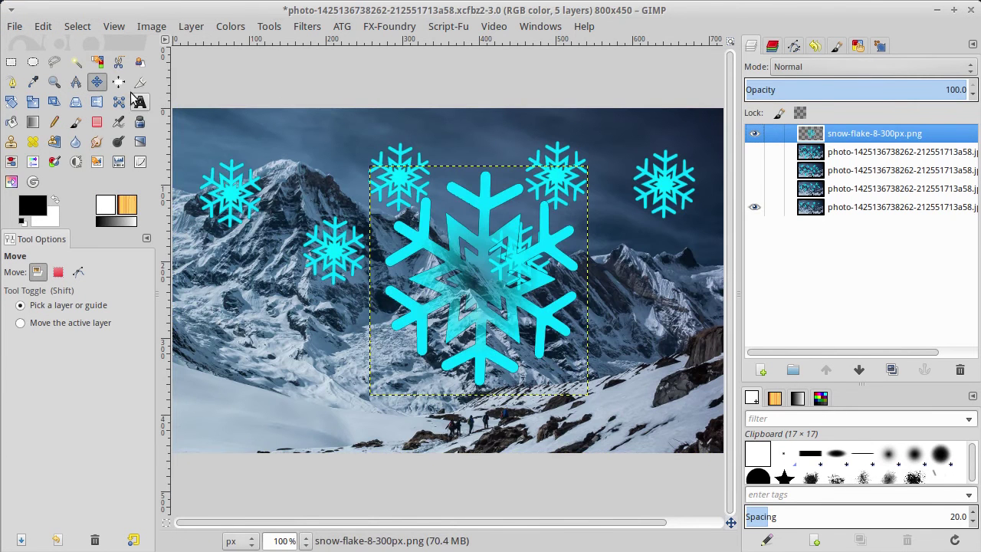
- Set the Alpha-channel white input level to 0 to make the snowflake fully opaque
{"action": "left_click", "coordinate": [119, 162]}
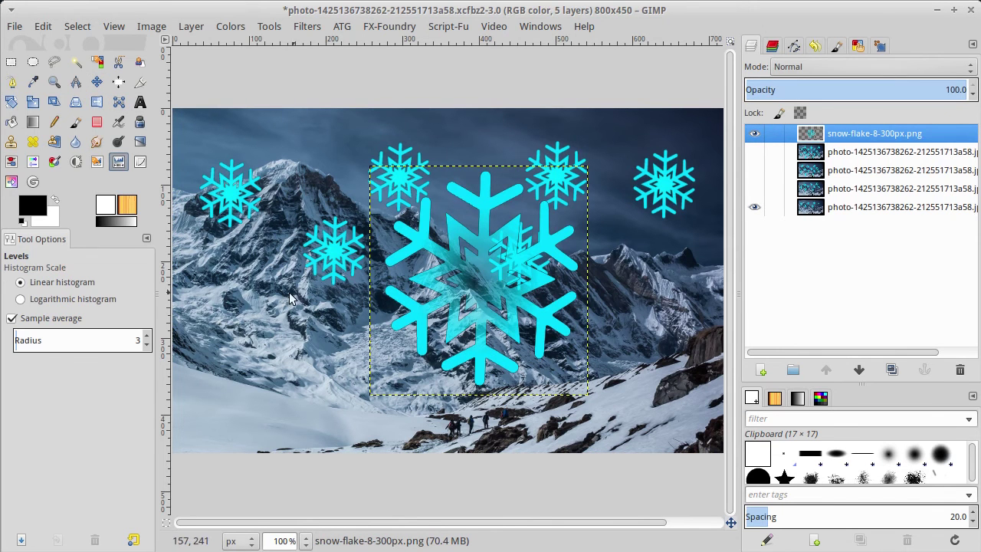
{"action": "left_click", "coordinate": [480, 252]}
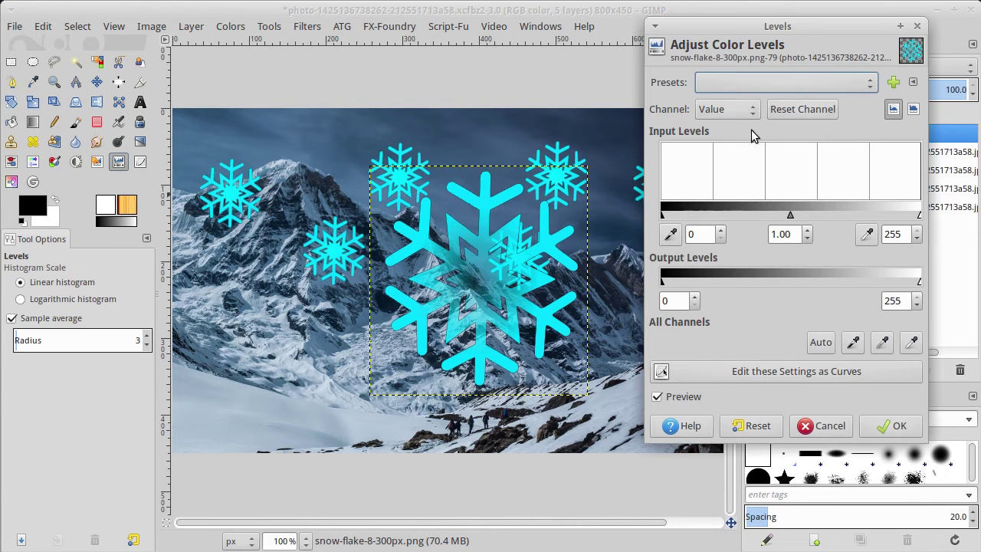
{"action": "left_click", "coordinate": [726, 109]}
{"action": "left_click", "coordinate": [738, 190]}
{"action": "left_click_drag", "start_coordinate": [919, 214], "coordinate": [629, 221]}
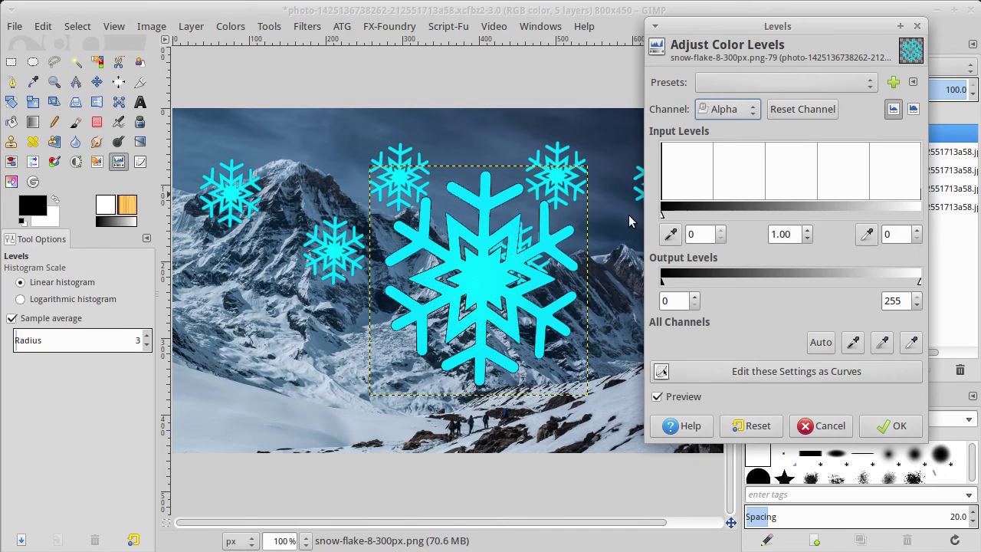
{"action": "left_click", "coordinate": [889, 426]}
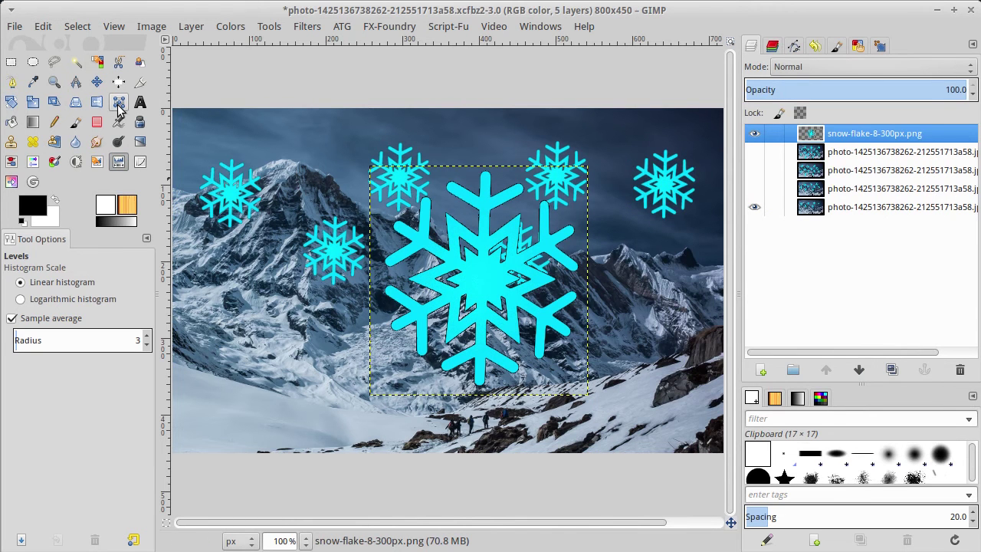
- Scale the new snowflake to 94×99 pixels and move it to the photo's lower left
{"action": "left_click", "coordinate": [32, 102]}
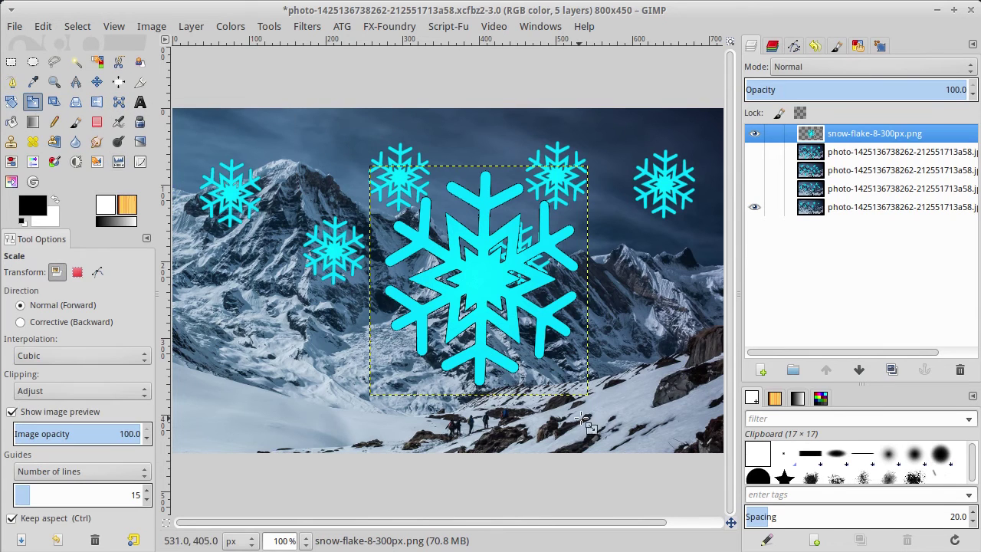
{"action": "left_click", "coordinate": [506, 291]}
{"action": "left_click_drag", "start_coordinate": [588, 400], "coordinate": [445, 246]}
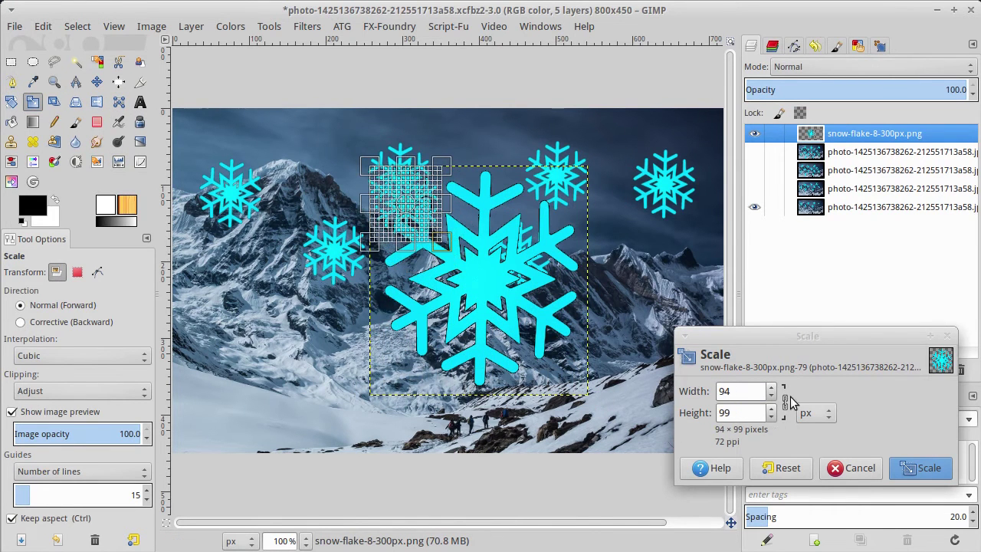
{"action": "left_click", "coordinate": [920, 467]}
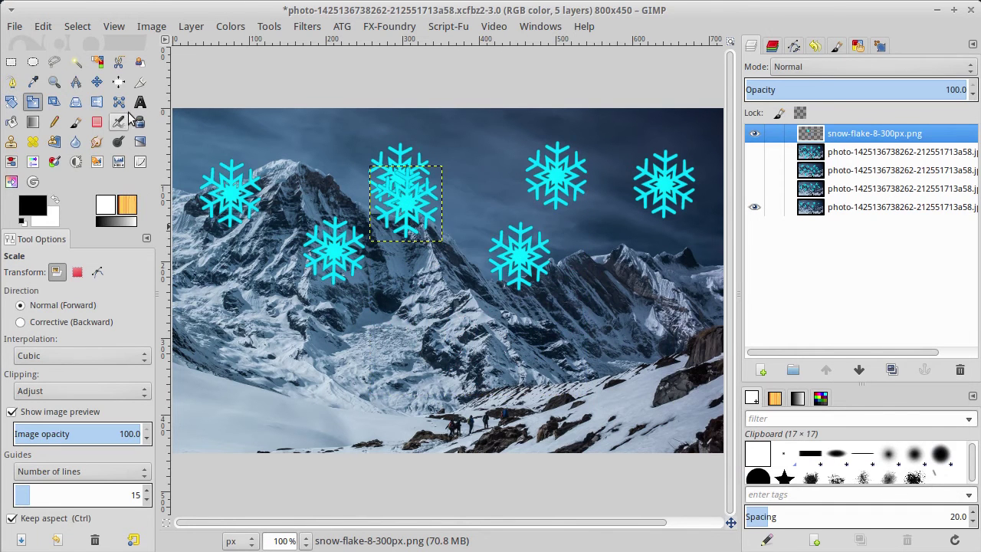
{"action": "left_click", "coordinate": [96, 81]}
{"action": "left_click_drag", "start_coordinate": [400, 212], "coordinate": [235, 360]}
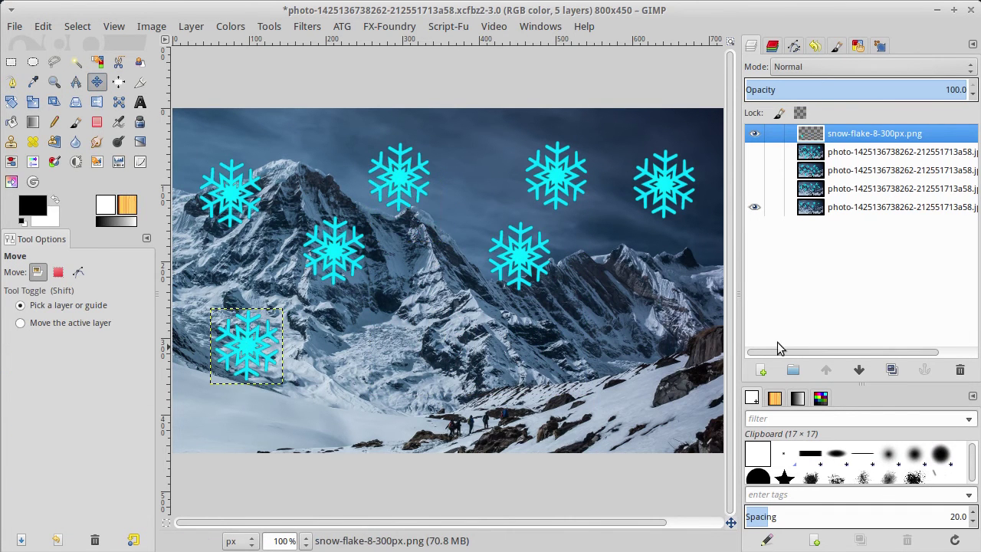
- Make three copies of the snowflake, spread across the lower middle to bottom right
{"action": "left_click", "coordinate": [889, 375]}
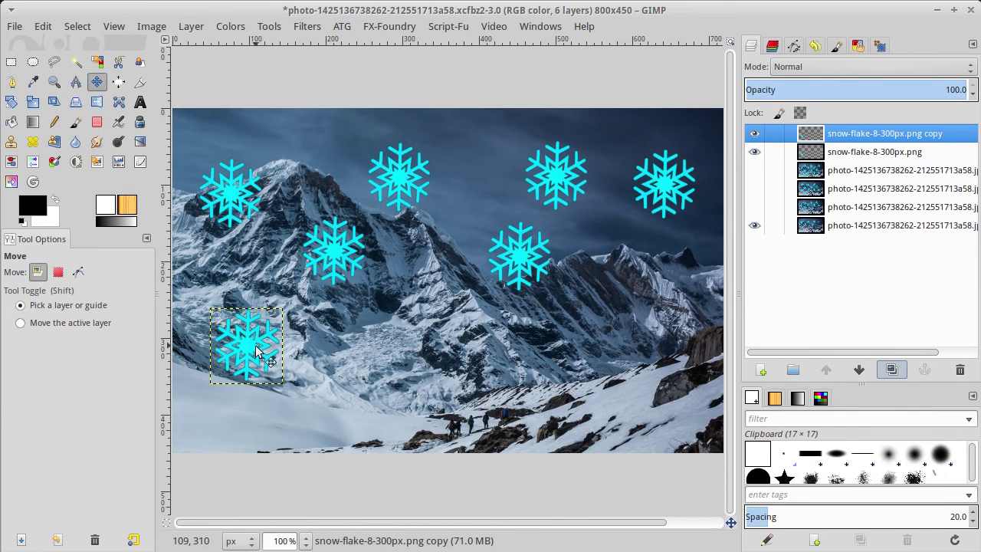
{"action": "left_click_drag", "start_coordinate": [250, 354], "coordinate": [407, 373]}
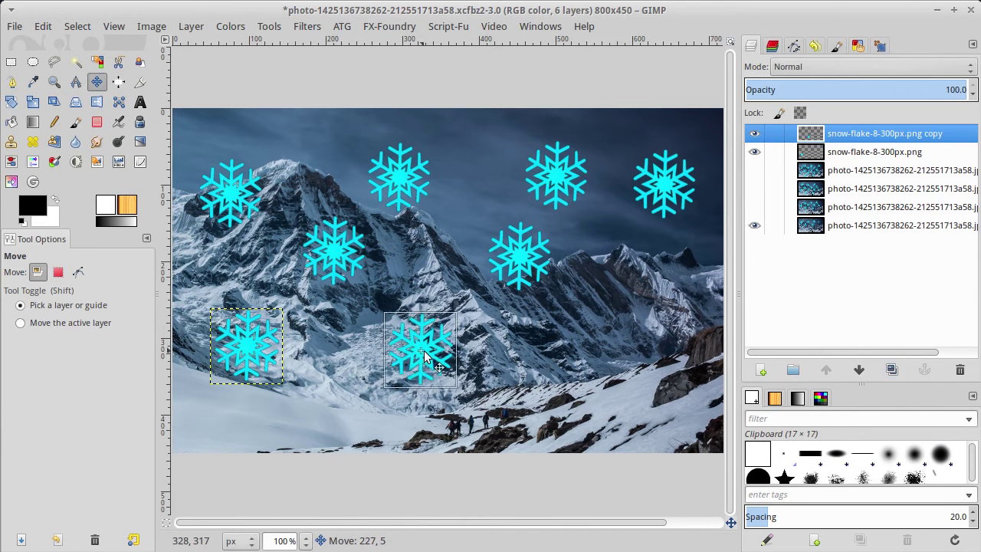
{"action": "left_click", "coordinate": [892, 369]}
{"action": "left_click_drag", "start_coordinate": [406, 367], "coordinate": [580, 356]}
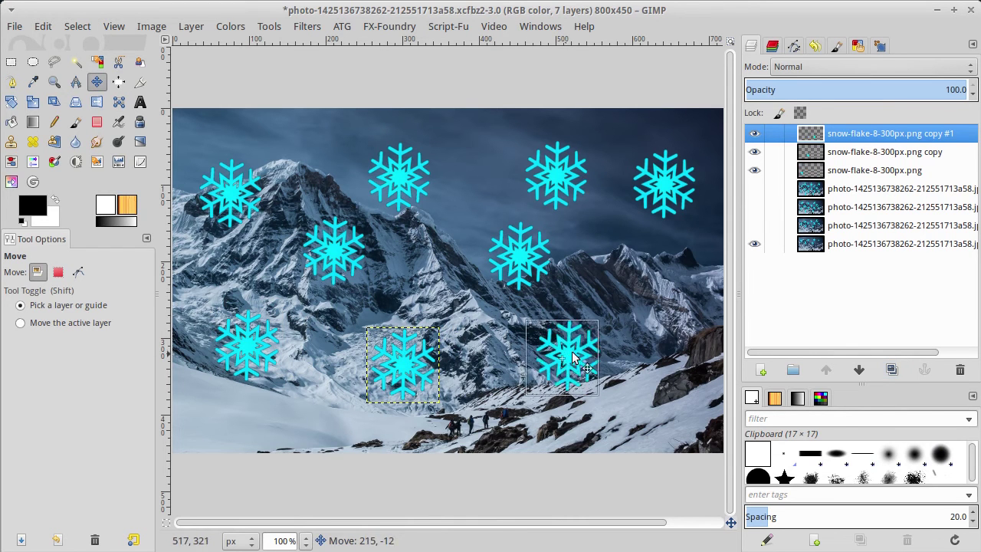
{"action": "left_click", "coordinate": [891, 370]}
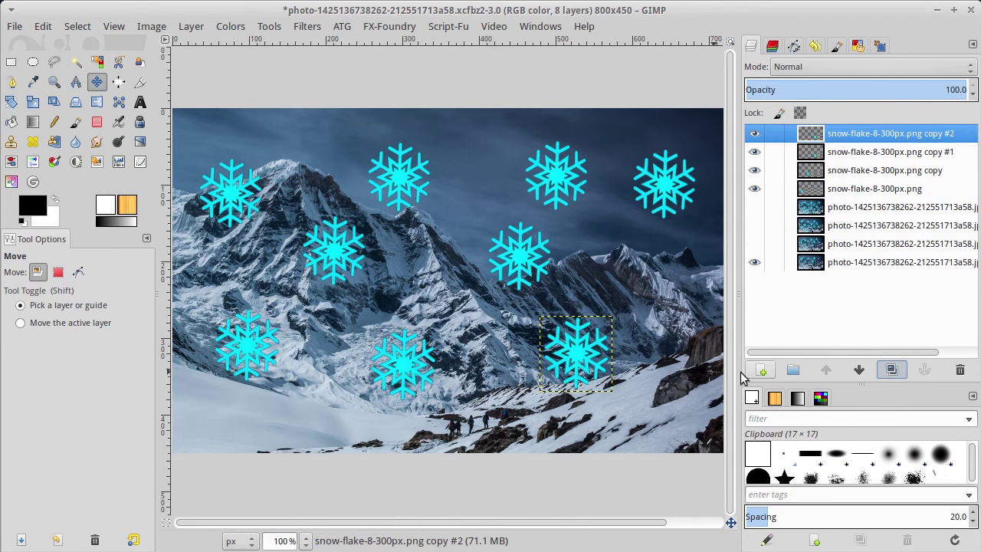
{"action": "left_click_drag", "start_coordinate": [581, 360], "coordinate": [672, 392]}
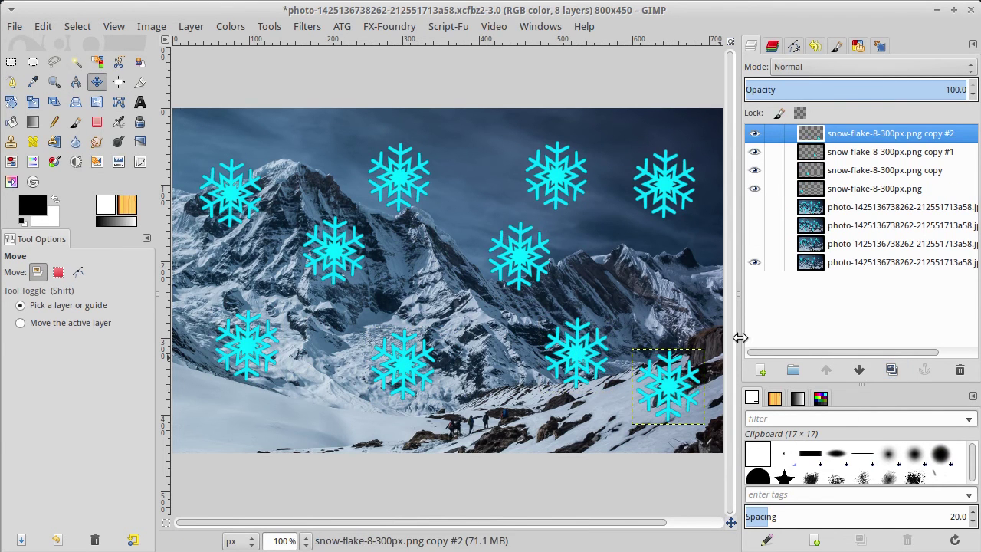
- Merge the visible snowflake layers into the bottom mountain frame, clipped to image
{"action": "right_click", "coordinate": [891, 191]}
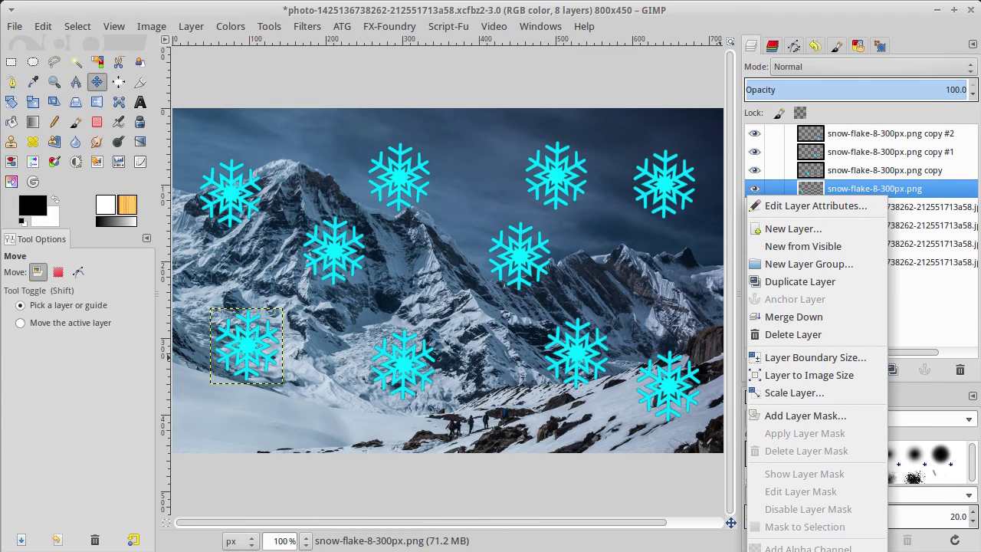
{"action": "key", "text": "ctrl+m"}
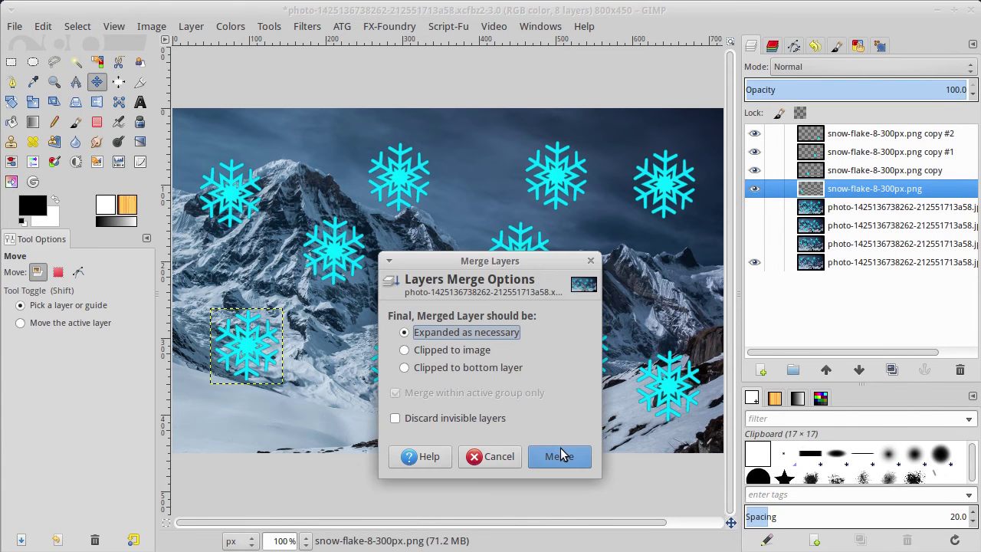
{"action": "left_click", "coordinate": [405, 350]}
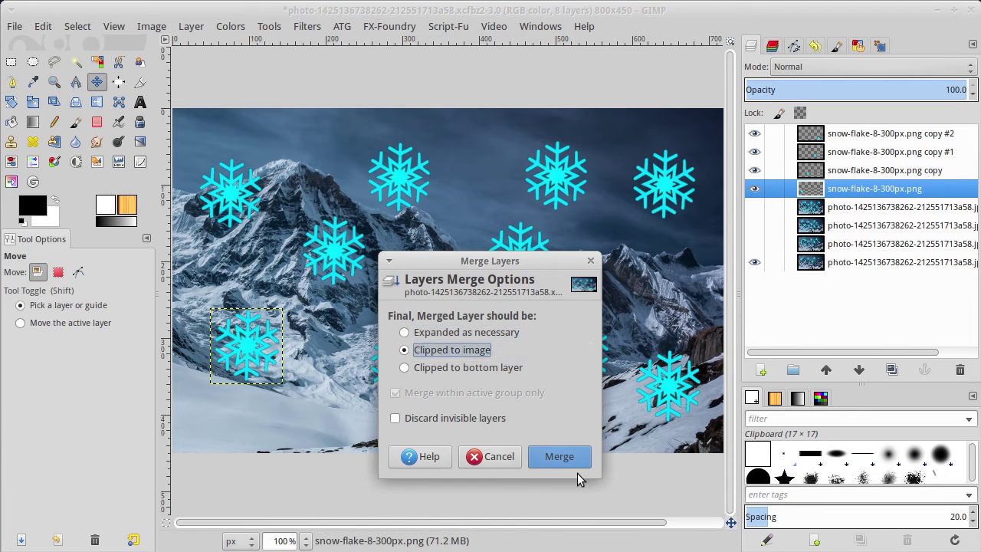
{"action": "left_click", "coordinate": [563, 462]}
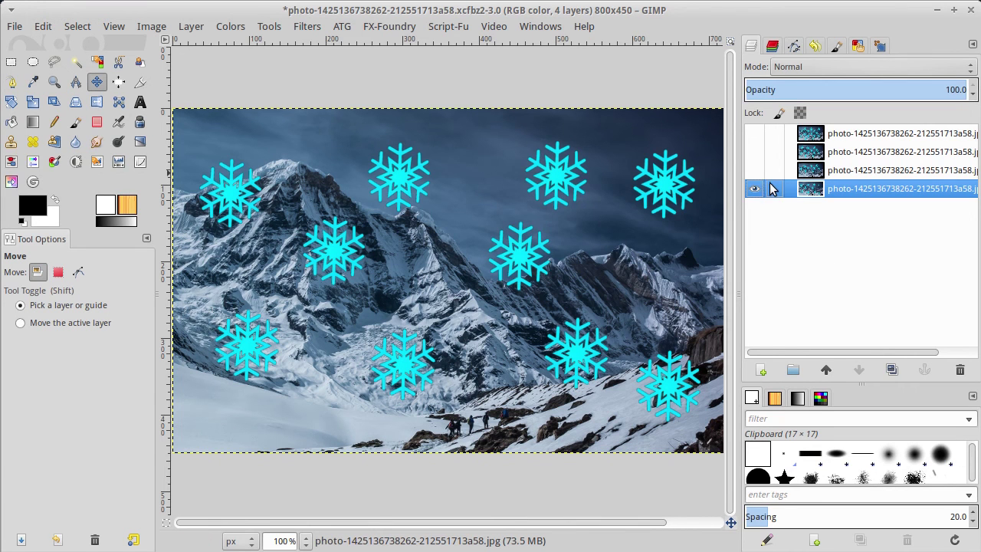
- Show the third frame layer to reveal its snowflake arrangement
{"action": "right_click", "coordinate": [863, 175]}
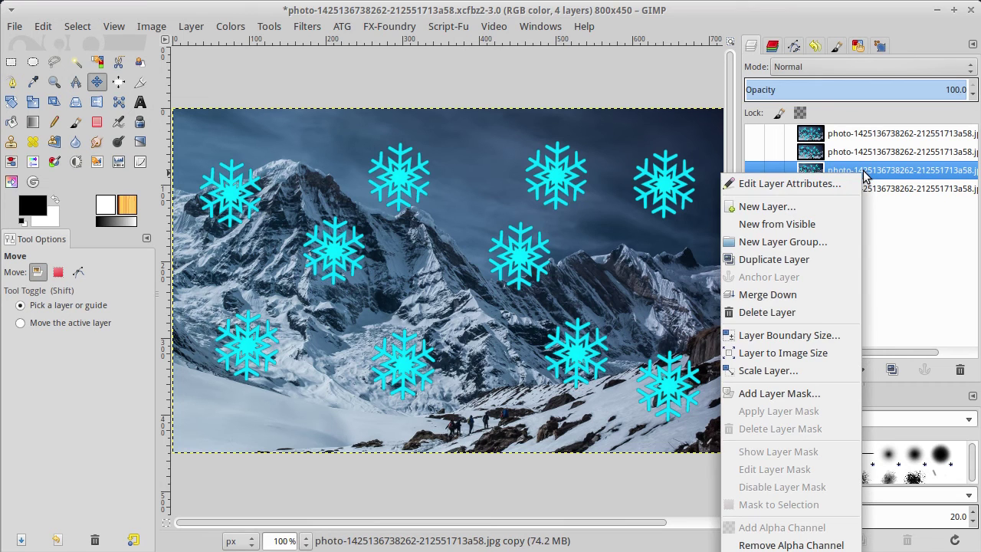
{"action": "left_click", "coordinate": [929, 271]}
{"action": "left_click", "coordinate": [755, 170]}
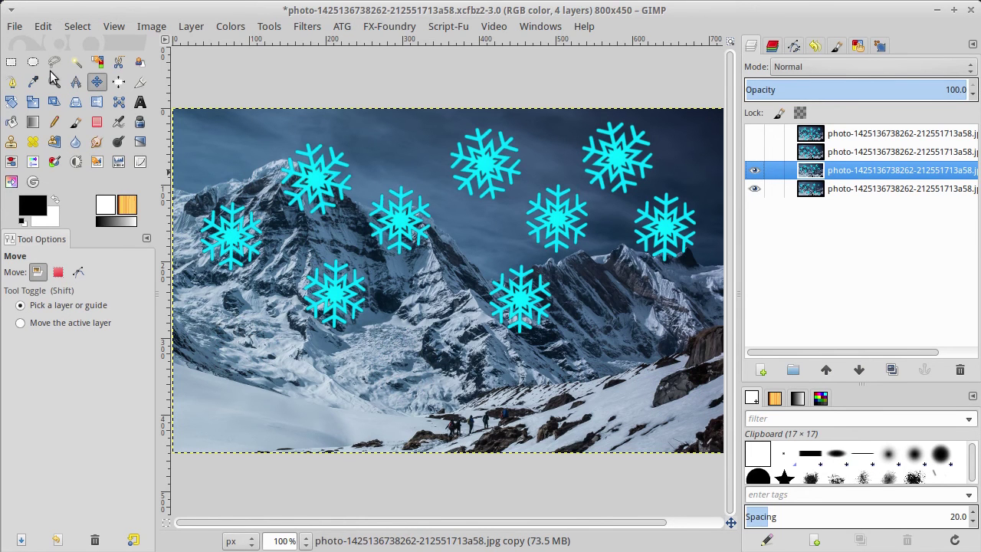
- Add snow-flake-8-300px.png to the image as a new layer
{"action": "left_click", "coordinate": [17, 24]}
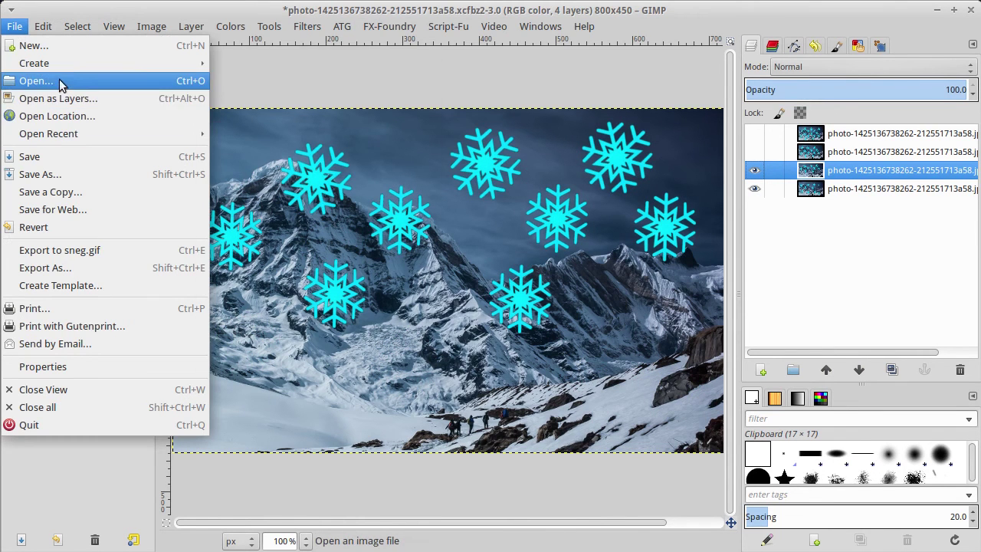
{"action": "left_click", "coordinate": [62, 81]}
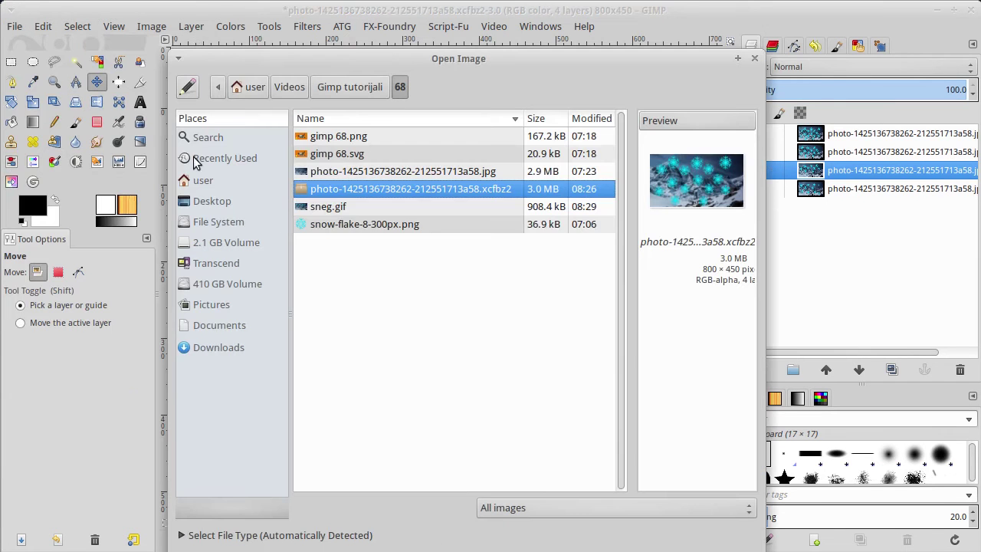
{"action": "left_click", "coordinate": [349, 225]}
{"action": "double_click", "coordinate": [349, 223]}
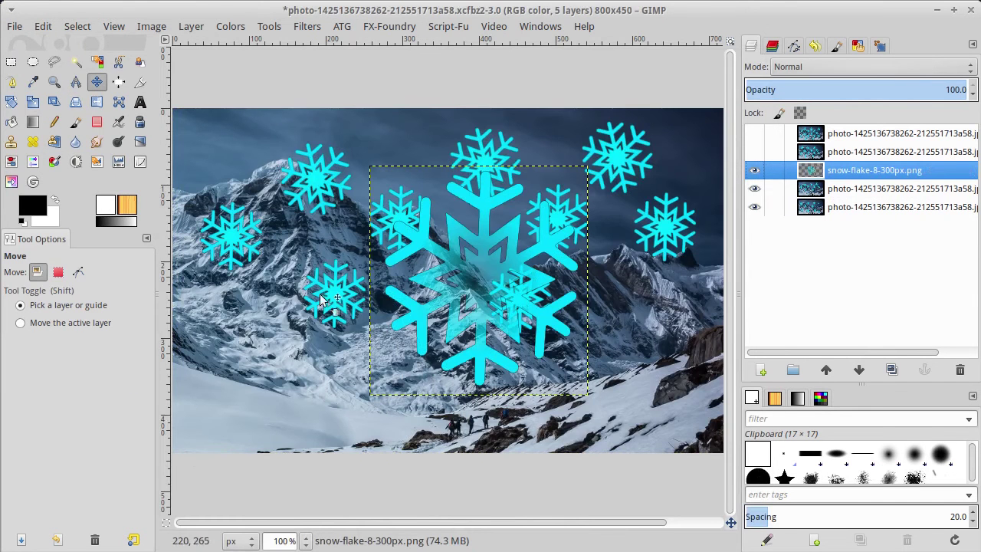
- Apply Levels on the Alpha channel to make the snowflake fully opaque
{"action": "left_click", "coordinate": [118, 163]}
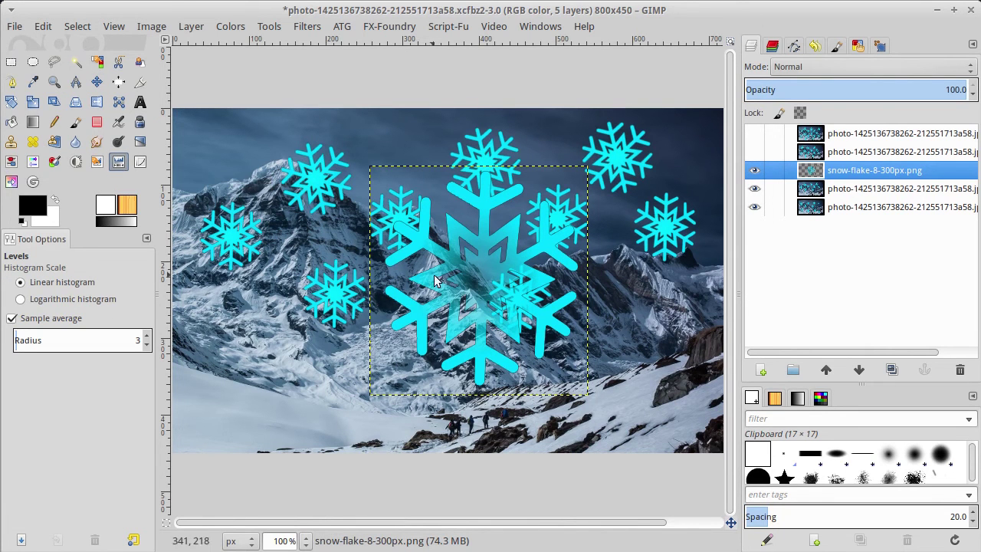
{"action": "left_click", "coordinate": [481, 253]}
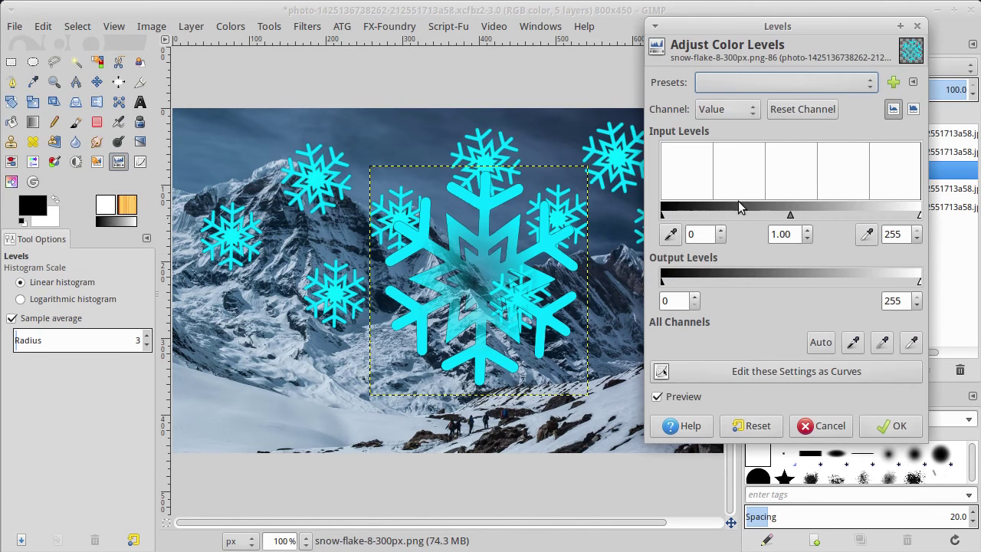
{"action": "left_click", "coordinate": [726, 108]}
{"action": "left_click", "coordinate": [721, 193]}
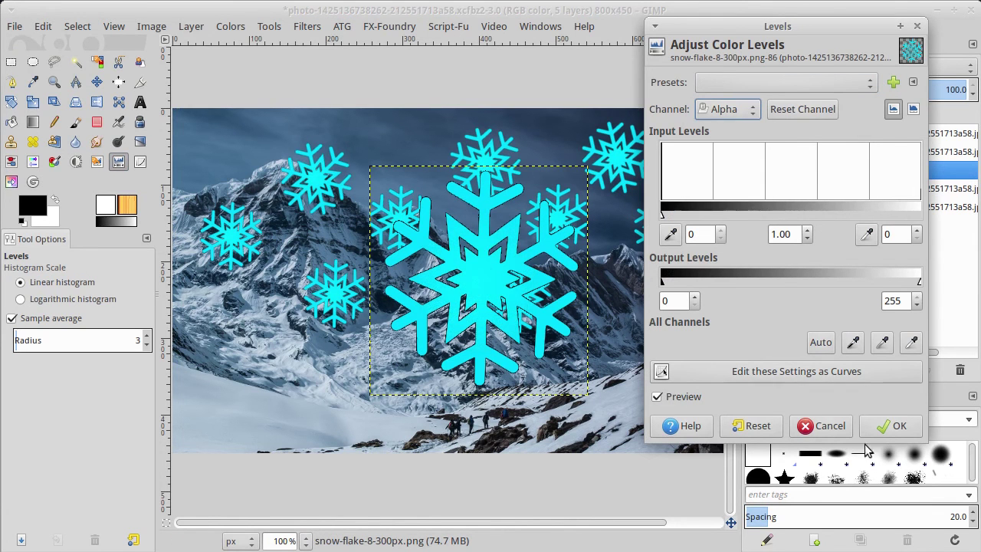
{"action": "left_click", "coordinate": [893, 426]}
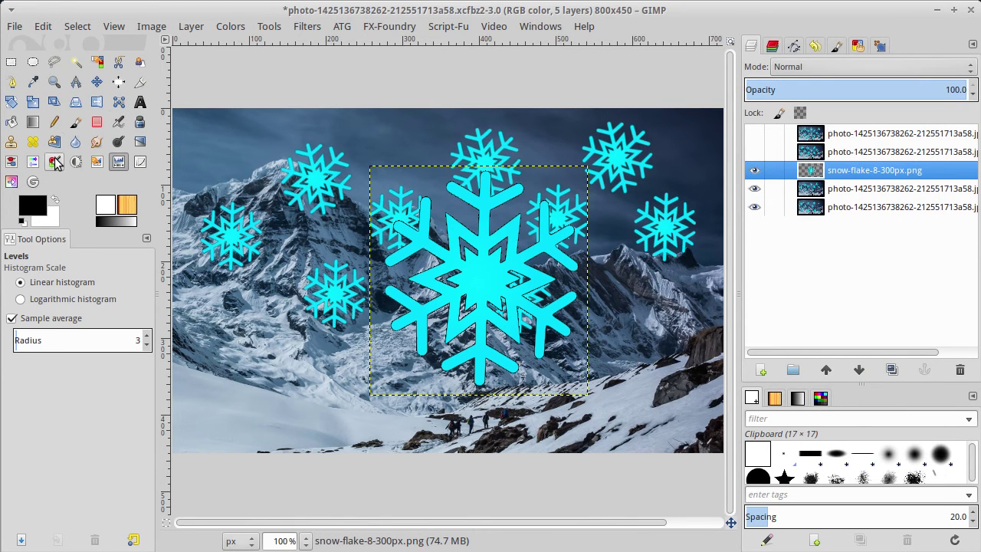
- Shrink the snowflake to 123×129 px and move it toward the lower left
{"action": "left_click", "coordinate": [38, 104]}
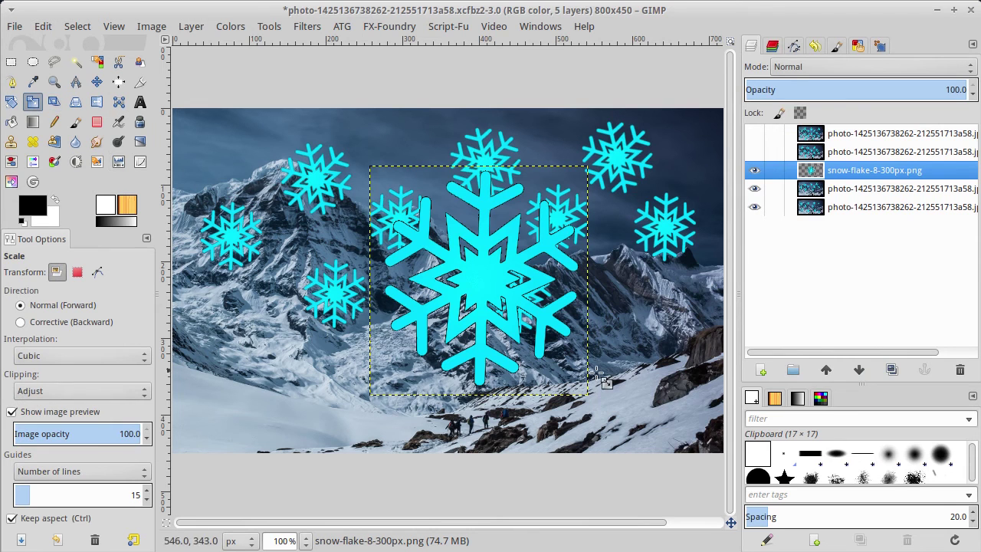
{"action": "left_click", "coordinate": [501, 298]}
{"action": "left_click_drag", "start_coordinate": [596, 405], "coordinate": [486, 273]}
{"action": "left_click", "coordinate": [927, 468]}
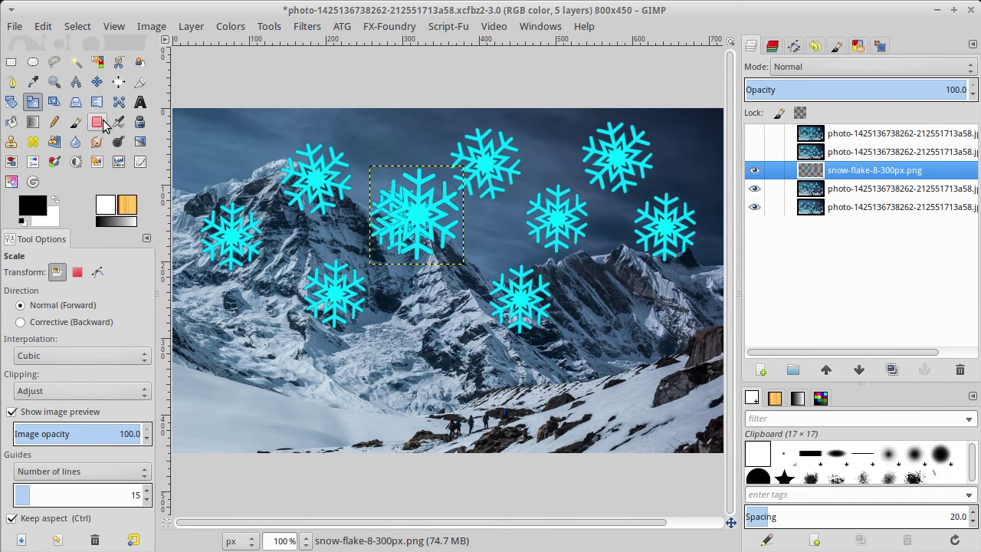
{"action": "left_click", "coordinate": [96, 82]}
{"action": "left_click_drag", "start_coordinate": [414, 216], "coordinate": [268, 377]}
- Set the photo copy layer to 50% opacity and show the snowflake layer
{"action": "left_click", "coordinate": [881, 188]}
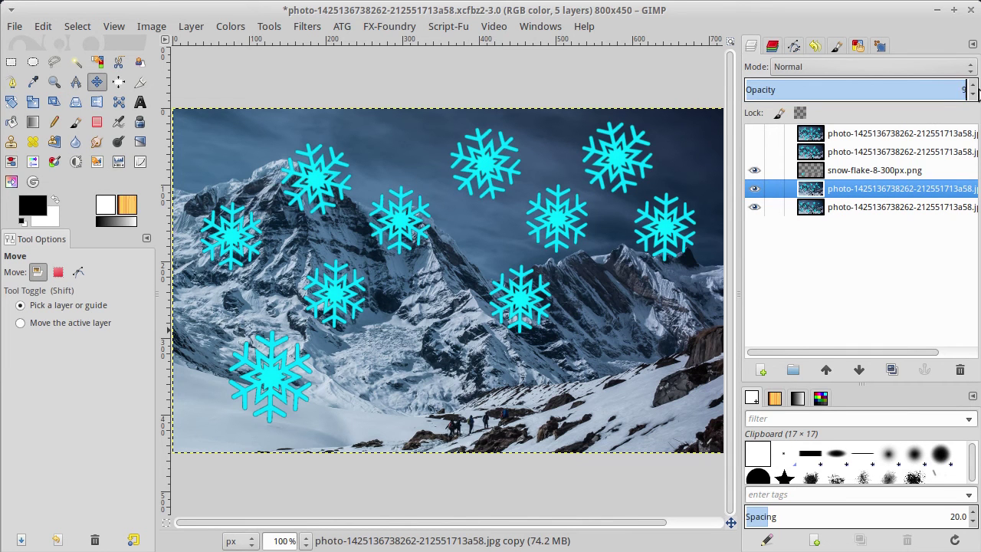
{"action": "key", "text": "Return"}
{"action": "left_click", "coordinate": [754, 188]}
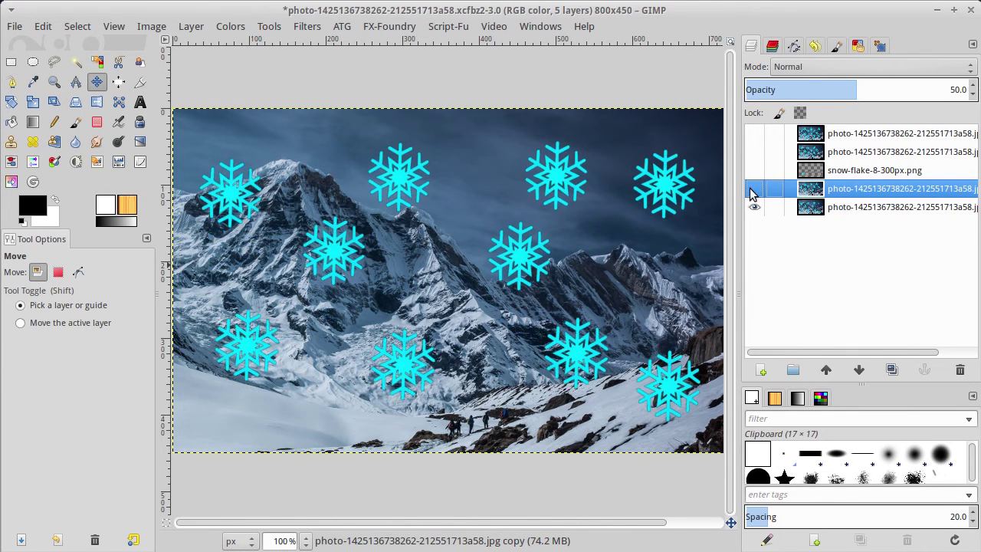
{"action": "left_click", "coordinate": [754, 188]}
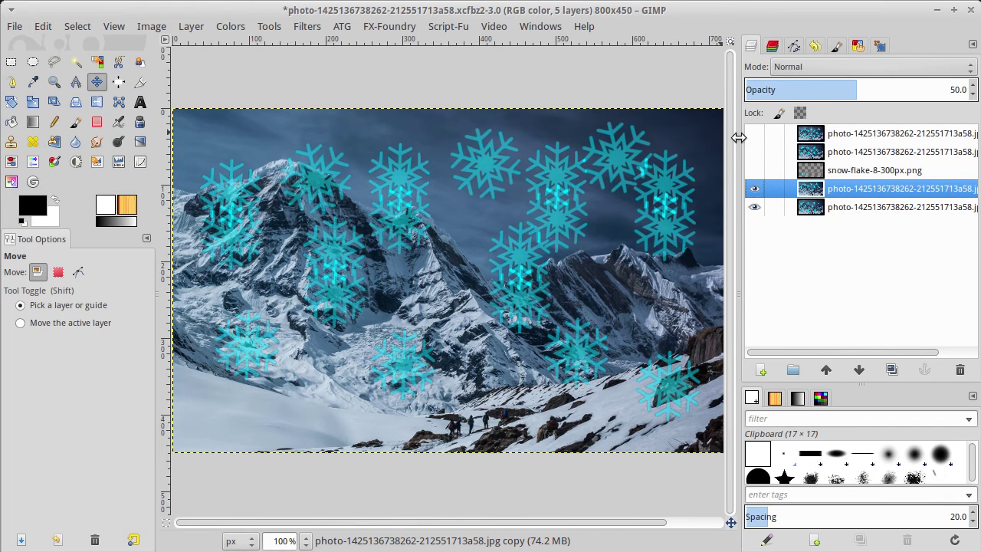
{"action": "left_click", "coordinate": [754, 171]}
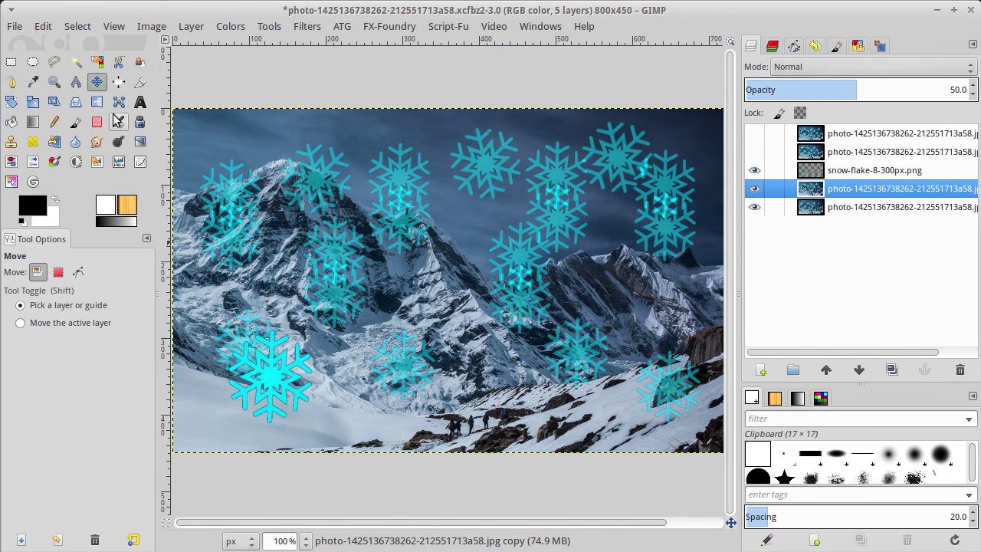
- Shrink the snowflake layer further to 79×83 px
{"action": "left_click", "coordinate": [33, 102]}
{"action": "left_click", "coordinate": [292, 370]}
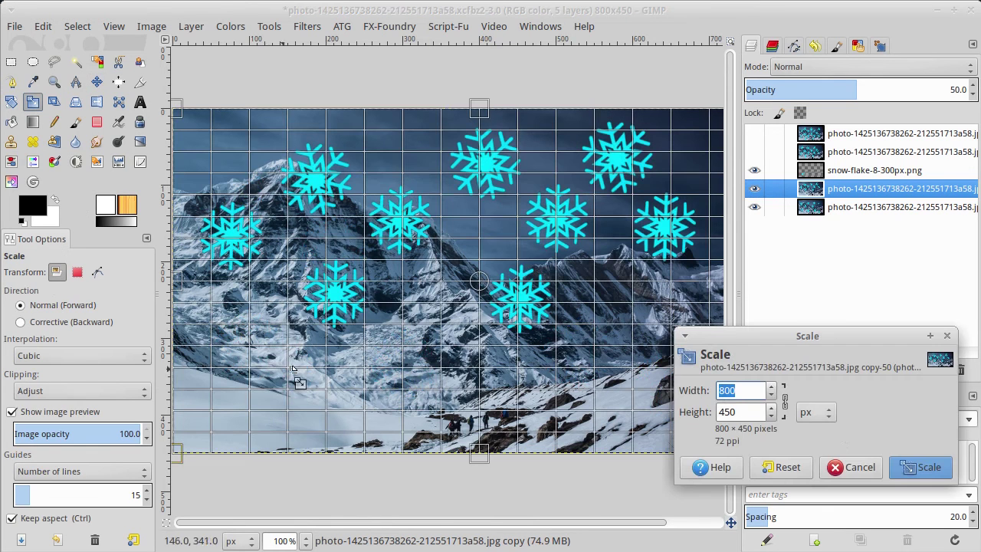
{"action": "left_click", "coordinate": [849, 467]}
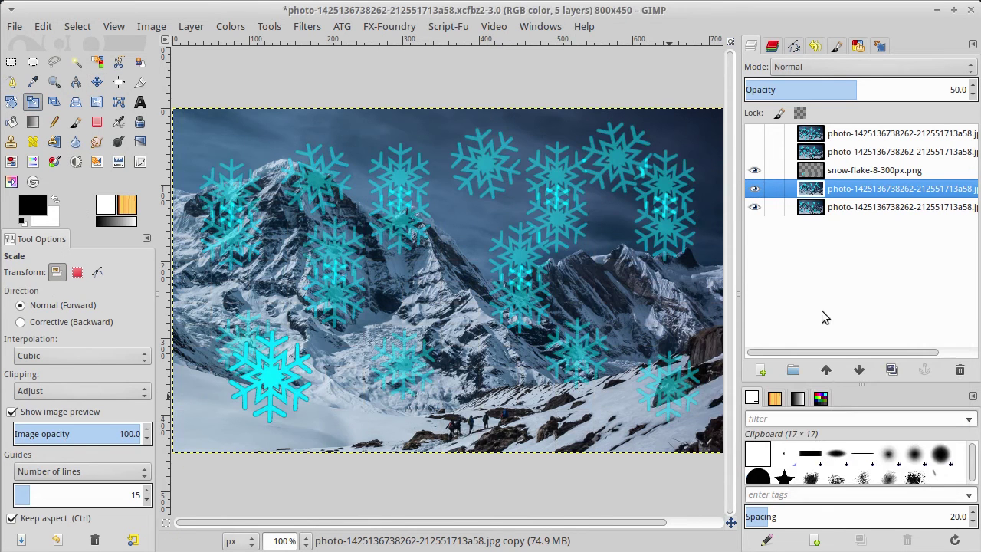
{"action": "left_click", "coordinate": [851, 175]}
{"action": "left_click", "coordinate": [292, 373]}
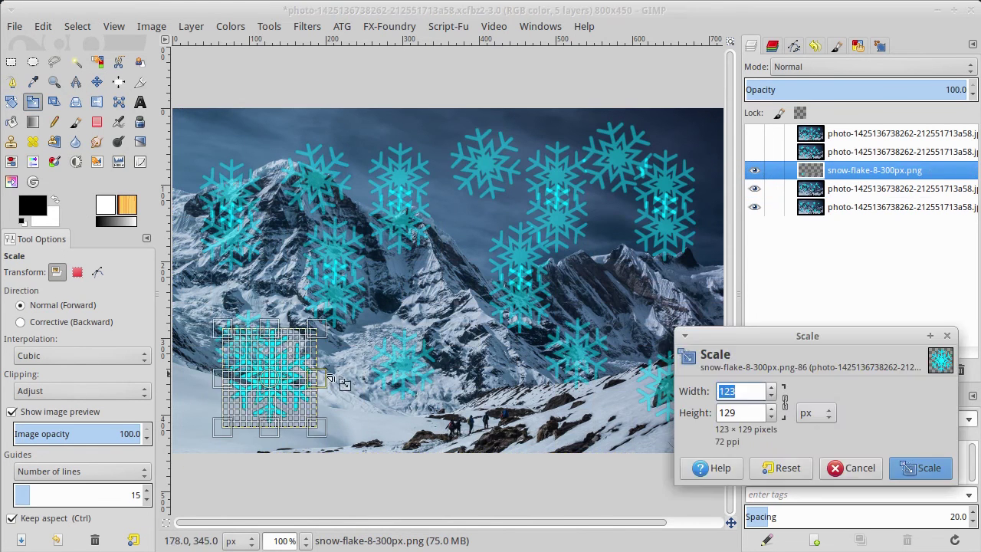
{"action": "left_click_drag", "start_coordinate": [337, 428], "coordinate": [294, 400]}
{"action": "left_click", "coordinate": [913, 467]}
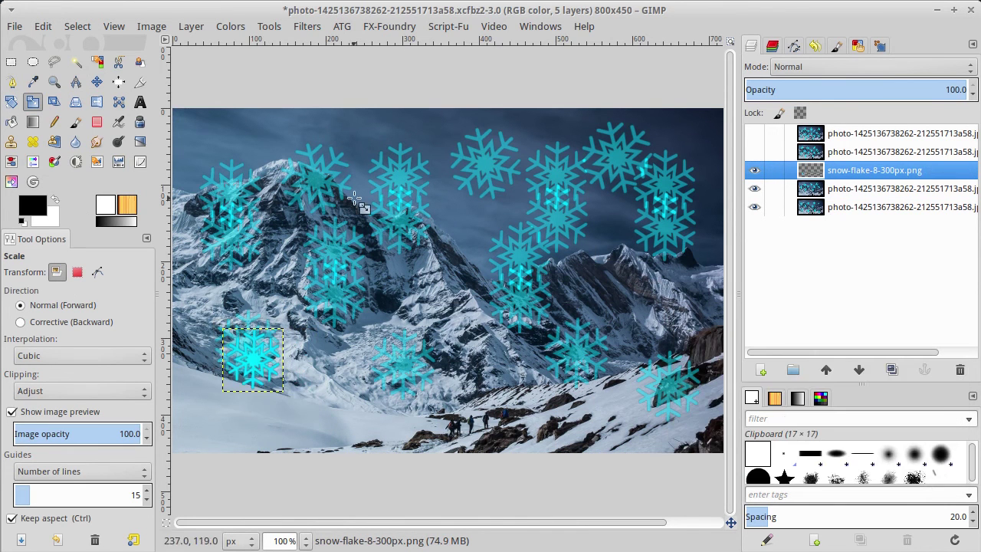
- Nudge the small snowflake lower and duplicate it
{"action": "left_click", "coordinate": [97, 81]}
{"action": "mouse_move", "coordinate": [252, 372]}
{"action": "left_mouse_down"}
{"action": "mouse_move", "coordinate": [247, 419]}
{"action": "mouse_move", "coordinate": [401, 415]}
{"action": "left_mouse_up"}
{"action": "left_click", "coordinate": [891, 370]}
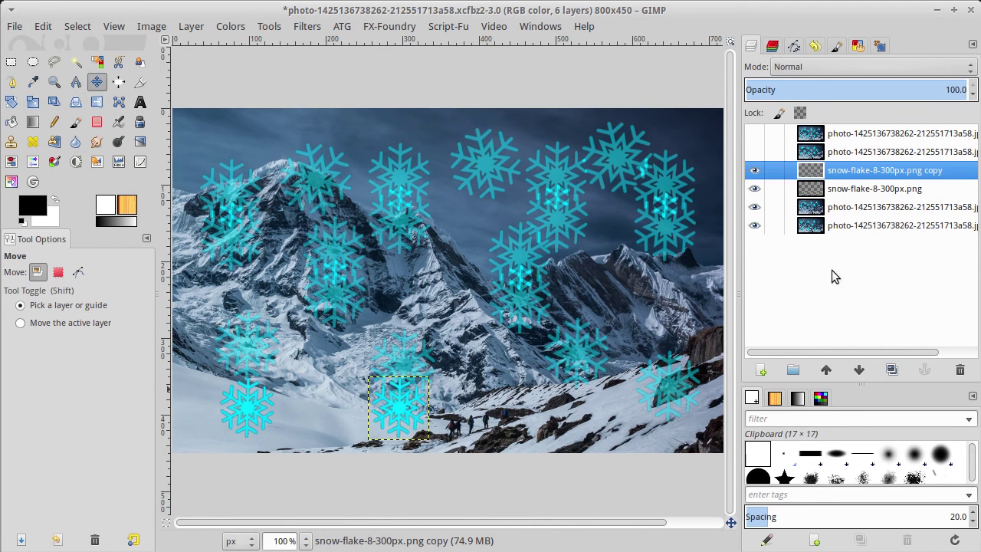
- Add two more snowflake copies, spreading them right along the bottom edge
{"action": "left_click", "coordinate": [755, 208]}
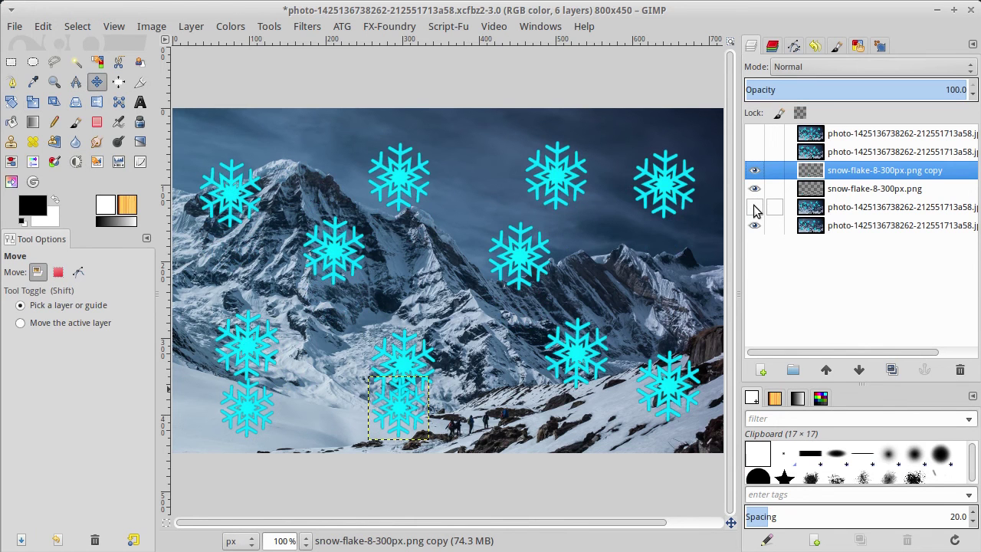
{"action": "left_click", "coordinate": [891, 370]}
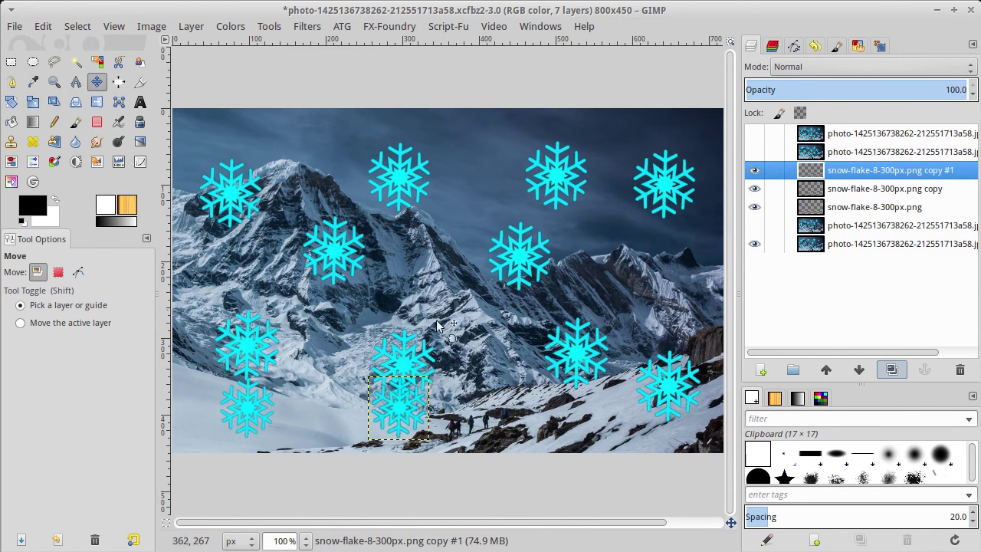
{"action": "left_click_drag", "start_coordinate": [393, 410], "coordinate": [572, 400]}
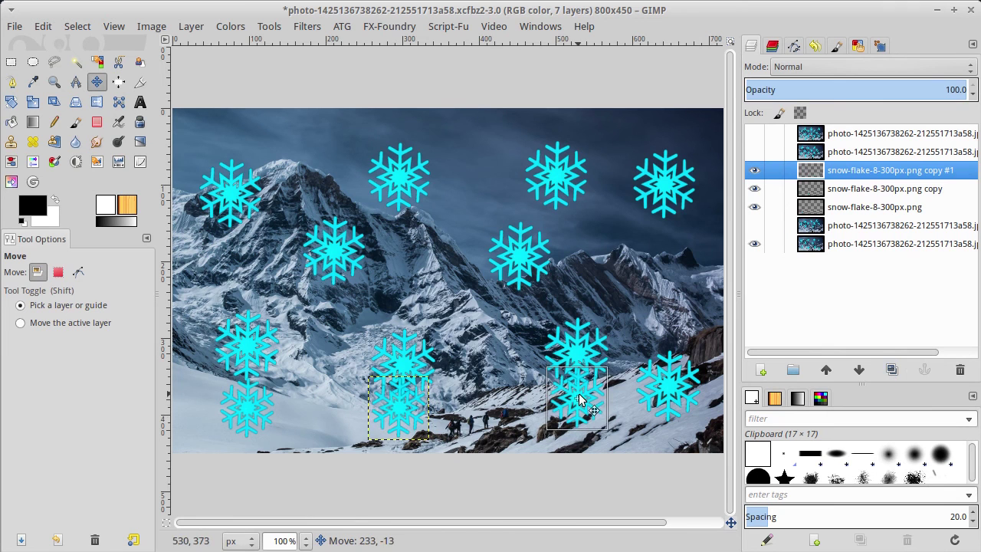
{"action": "left_click", "coordinate": [891, 369]}
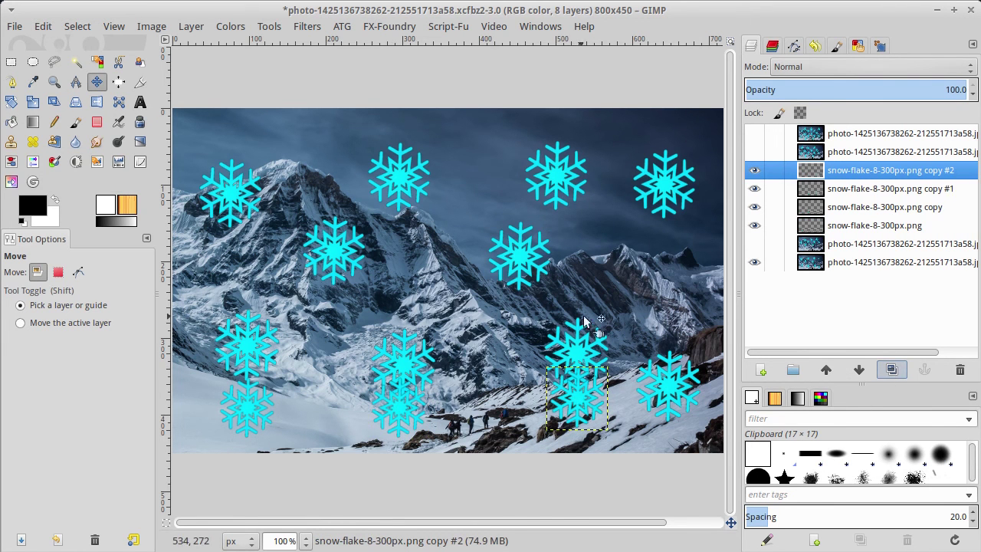
{"action": "left_click_drag", "start_coordinate": [582, 398], "coordinate": [678, 420]}
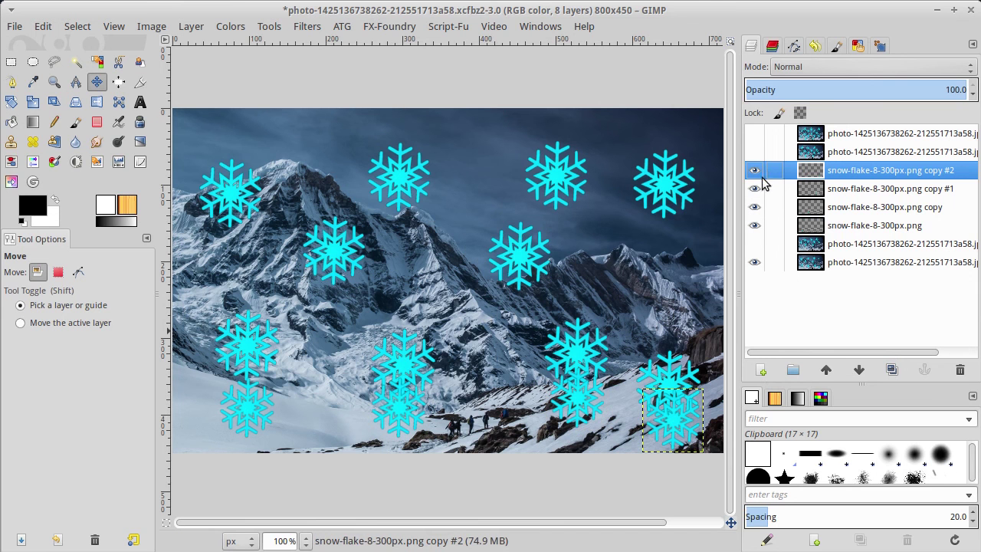
- Show the photo copy layer and set its opacity back to 100
{"action": "left_click", "coordinate": [754, 263]}
{"action": "left_click", "coordinate": [753, 245]}
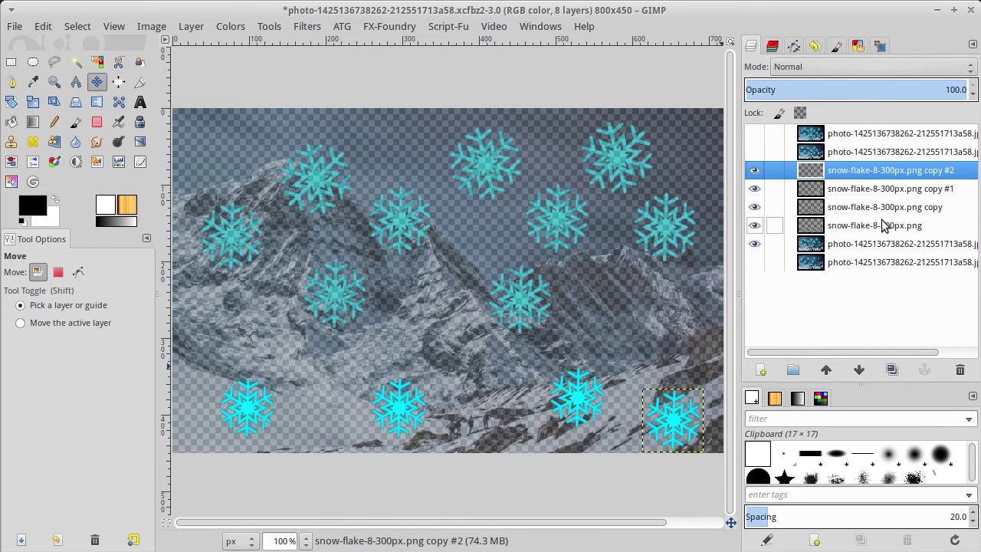
{"action": "left_click", "coordinate": [862, 245]}
{"action": "left_click_drag", "start_coordinate": [859, 94], "coordinate": [870, 93]}
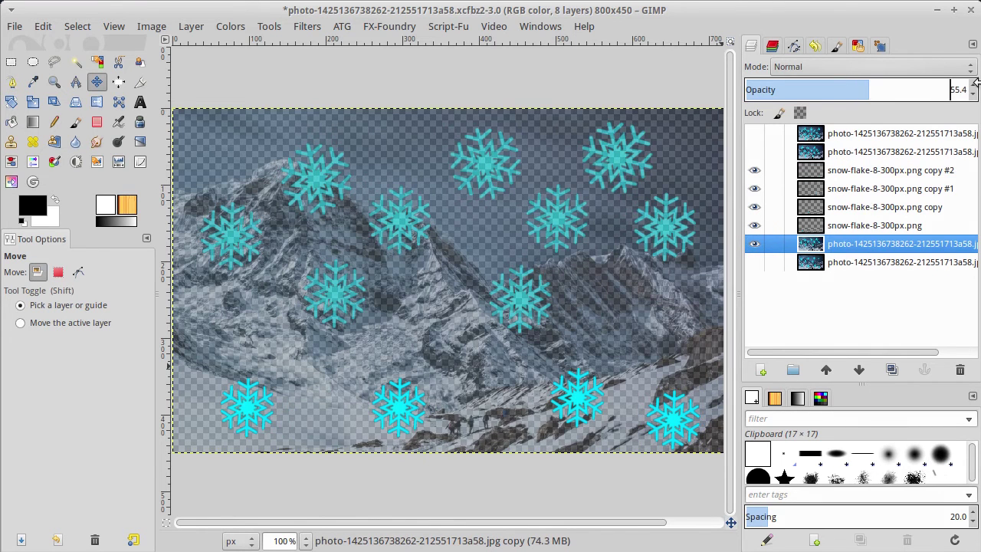
{"action": "left_click", "coordinate": [950, 90]}
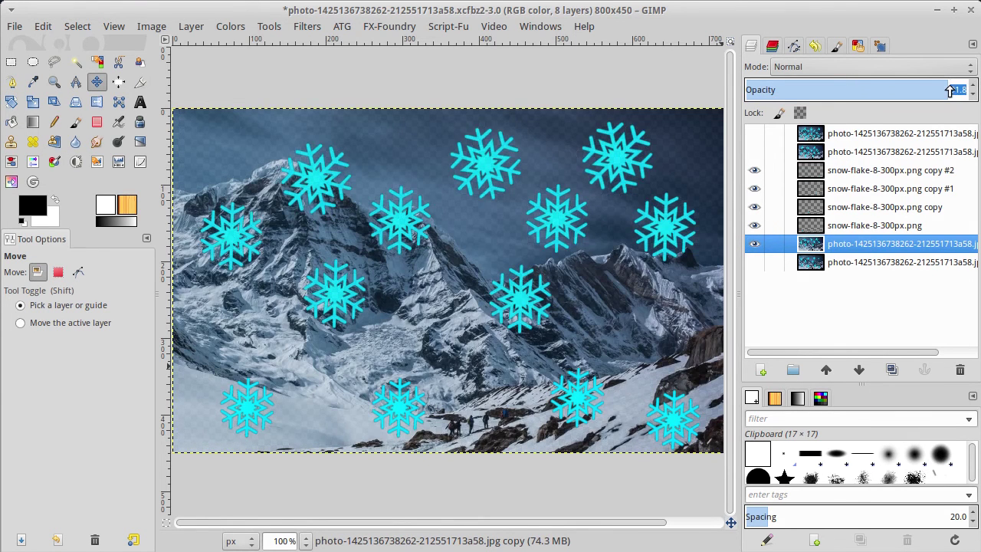
{"action": "type", "text": "100"}
{"action": "left_click", "coordinate": [812, 248]}
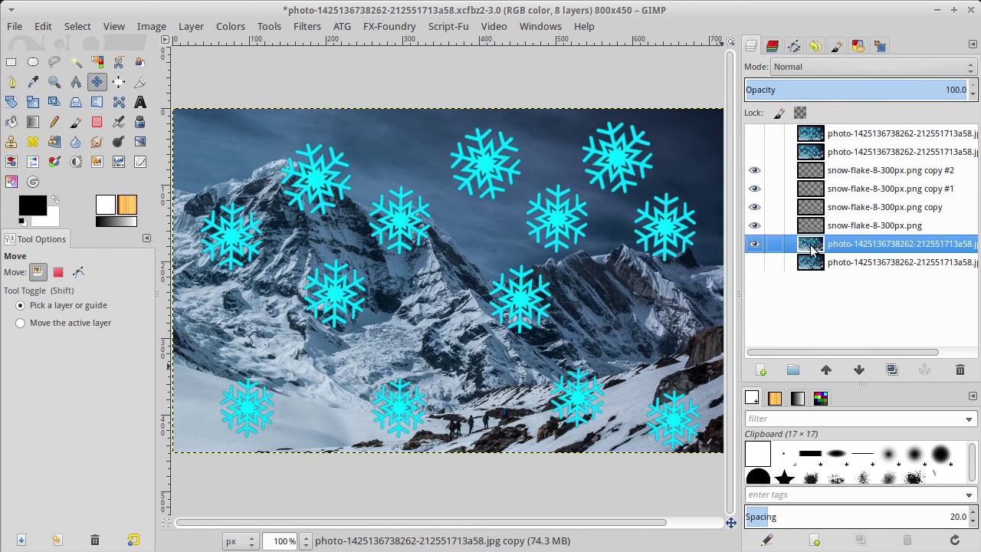
- Merge the visible snowflakes into their photo frame, clipped to image
{"action": "right_click", "coordinate": [857, 243]}
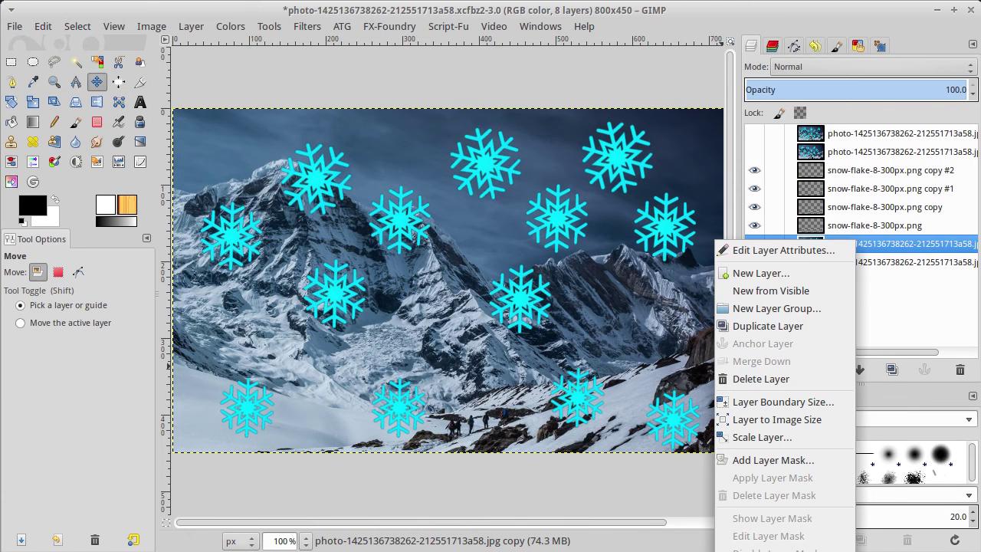
{"action": "key", "text": "ctrl+m"}
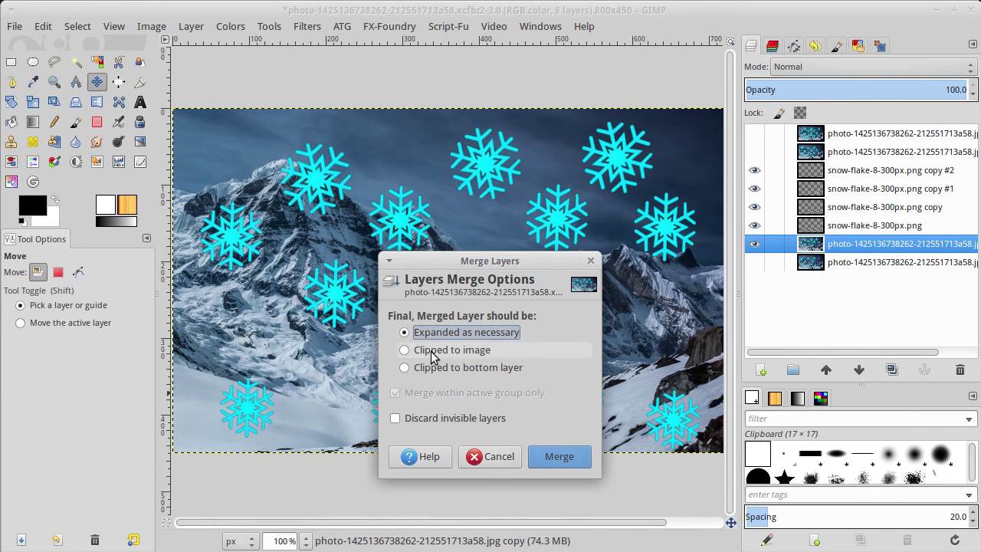
{"action": "left_click", "coordinate": [432, 353]}
{"action": "left_click", "coordinate": [563, 457]}
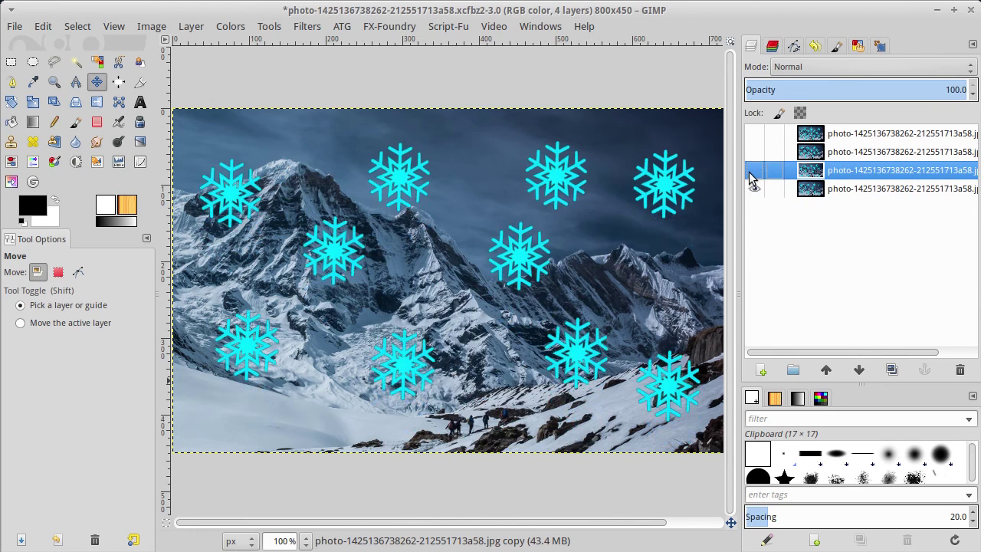
- Toggle frame layer visibility to compare snowflake arrangements, then bring up Open as Layers
{"action": "left_click", "coordinate": [754, 170]}
{"action": "left_click", "coordinate": [754, 171]}
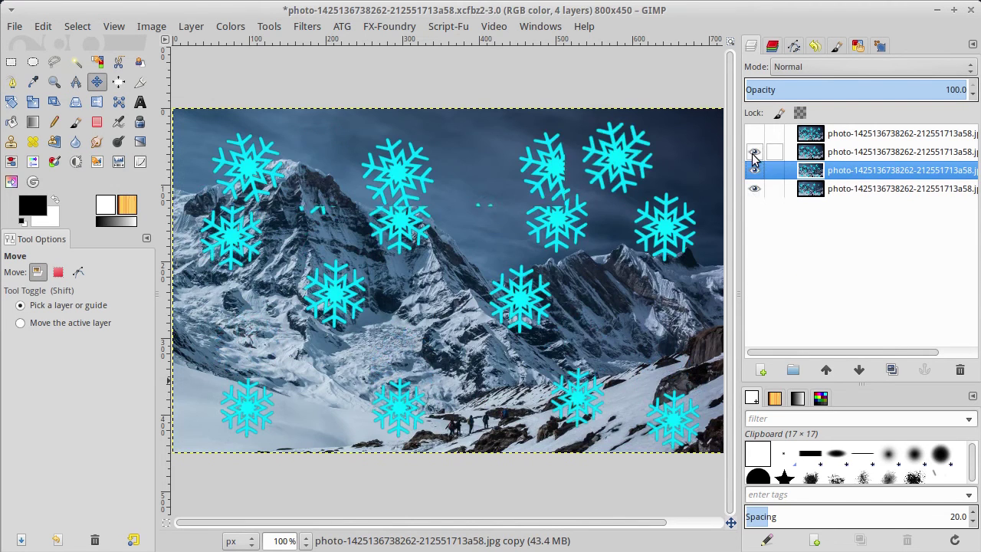
{"action": "left_click", "coordinate": [753, 151]}
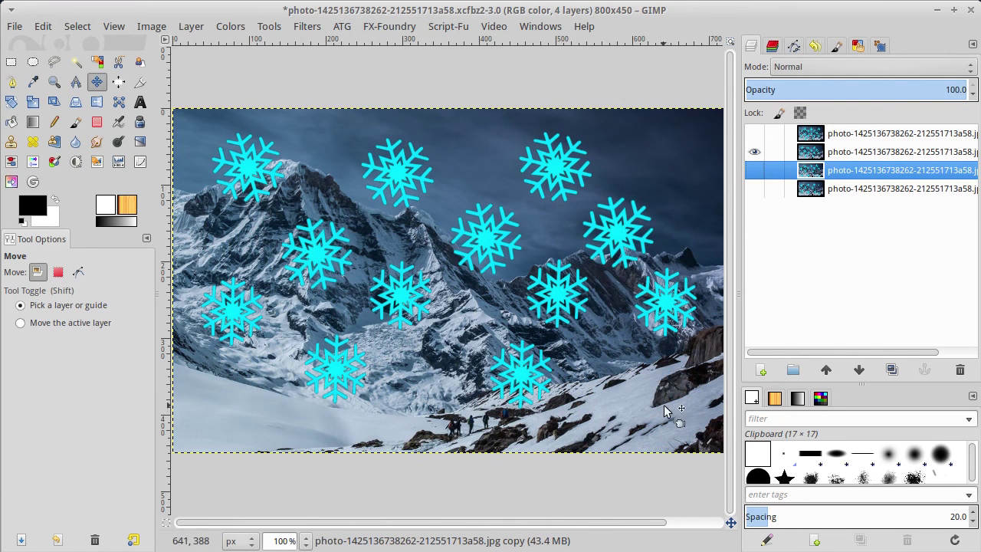
{"action": "left_click", "coordinate": [847, 152]}
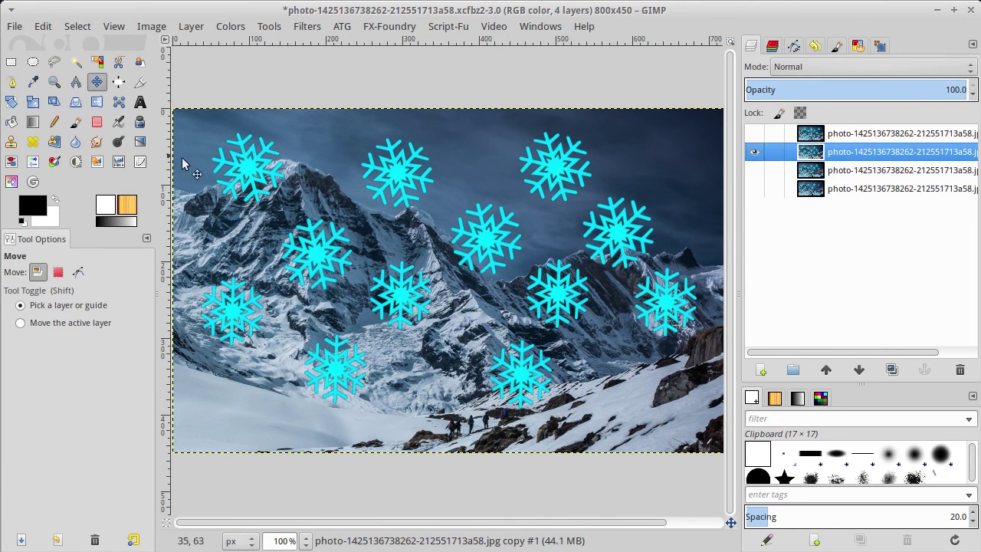
{"action": "left_click", "coordinate": [754, 134]}
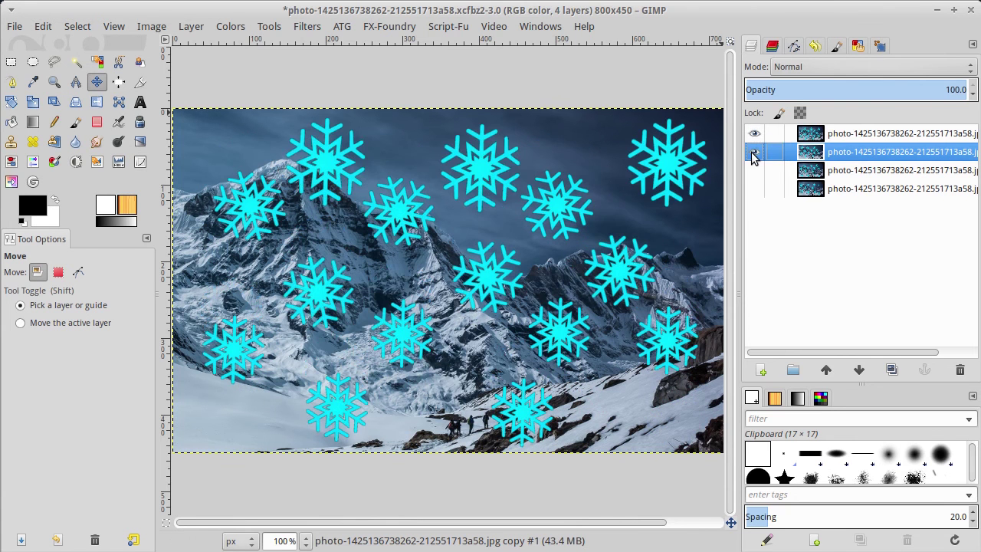
{"action": "left_click", "coordinate": [754, 134]}
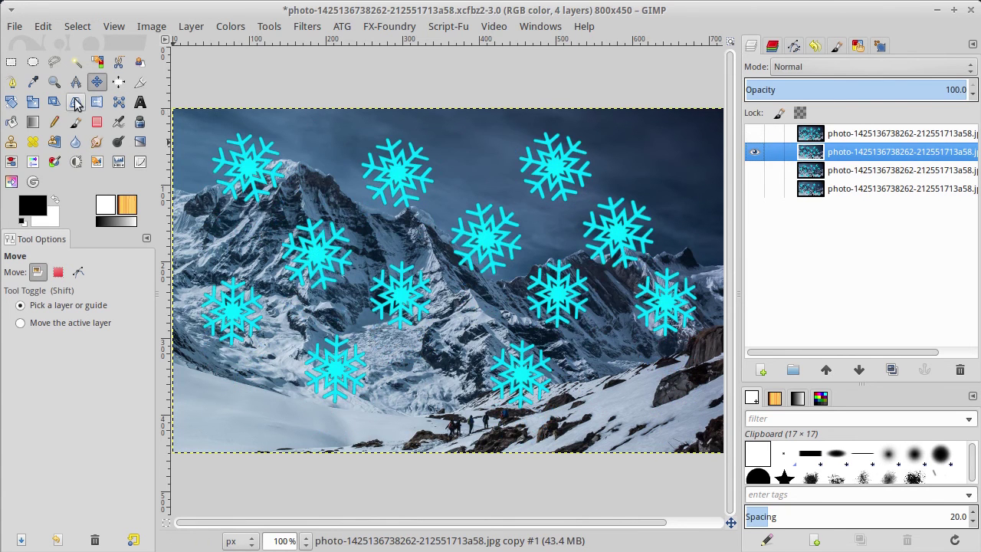
{"action": "key", "text": "alt+f"}
{"action": "left_click", "coordinate": [112, 102]}
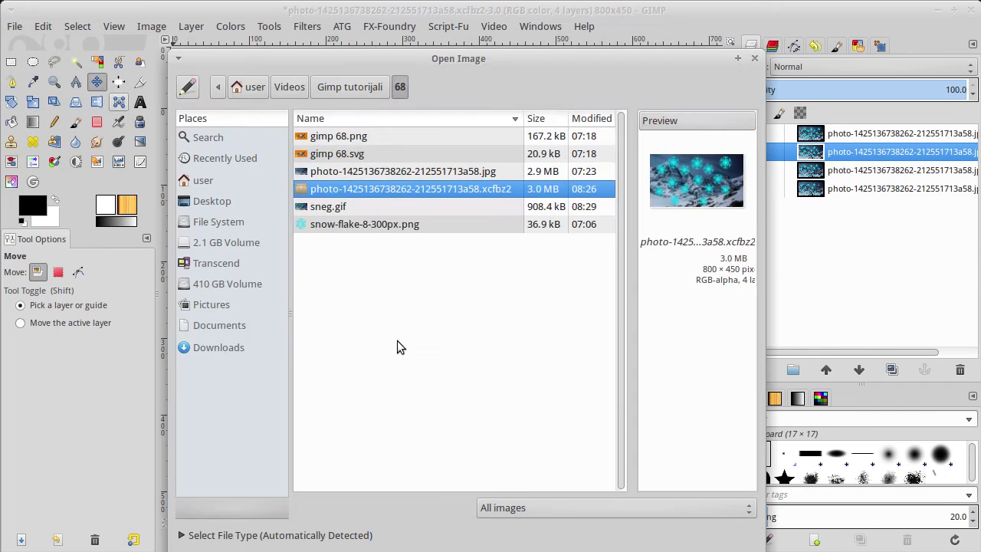
- Add snow-flake-8-300px.png as a layer and make it fully opaque with Alpha Levels
{"action": "left_click", "coordinate": [378, 229]}
{"action": "key", "text": "Return"}
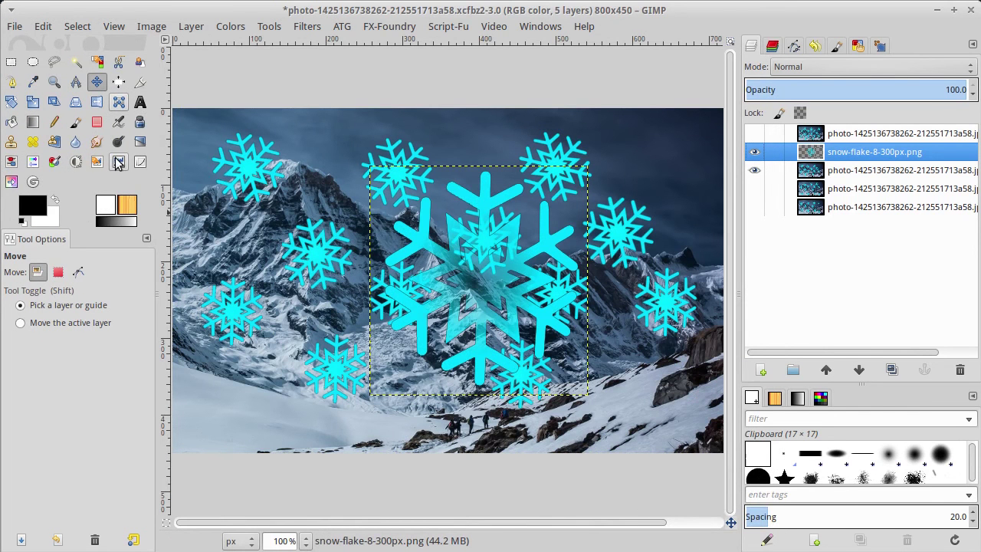
{"action": "left_click", "coordinate": [117, 162]}
{"action": "left_click", "coordinate": [495, 280]}
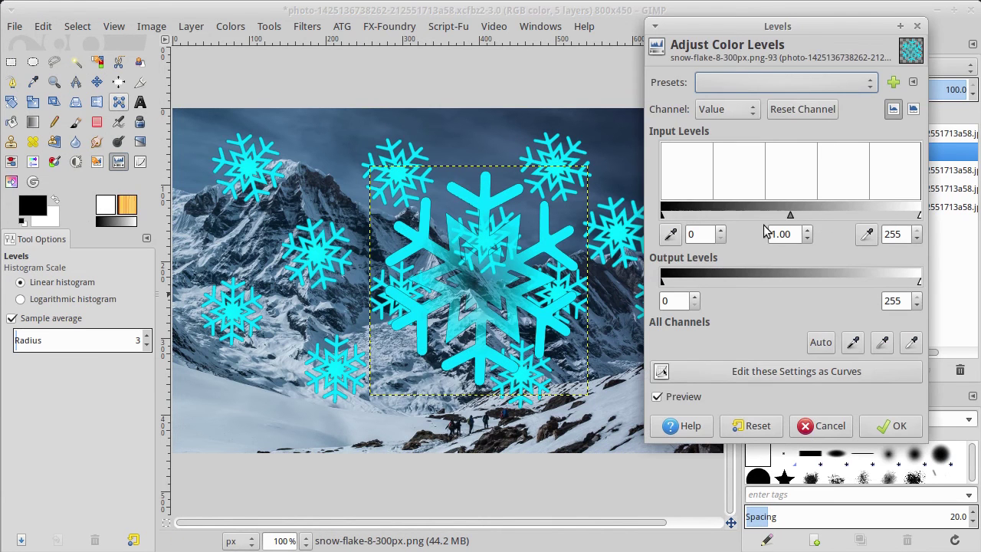
{"action": "left_click", "coordinate": [732, 113]}
{"action": "left_click", "coordinate": [720, 191]}
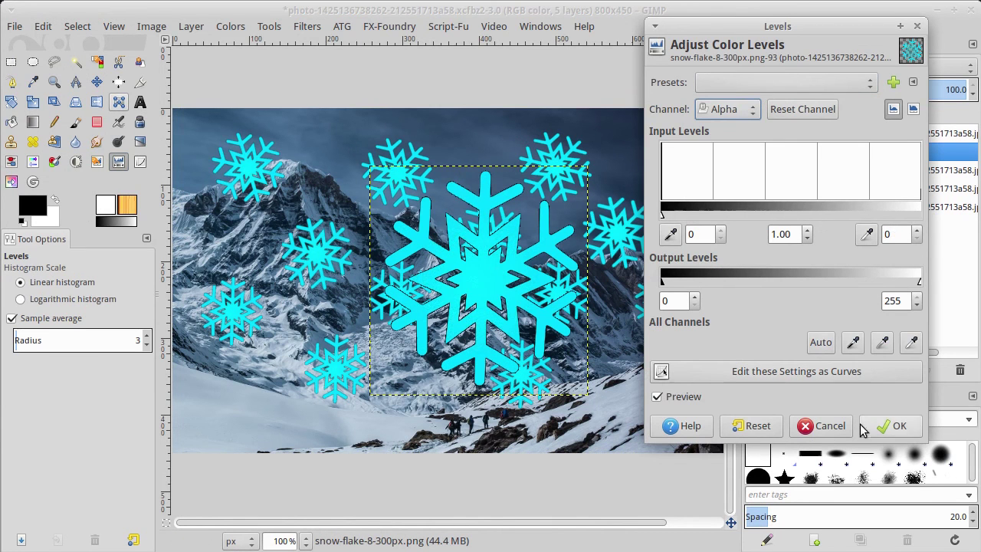
{"action": "left_click", "coordinate": [874, 426]}
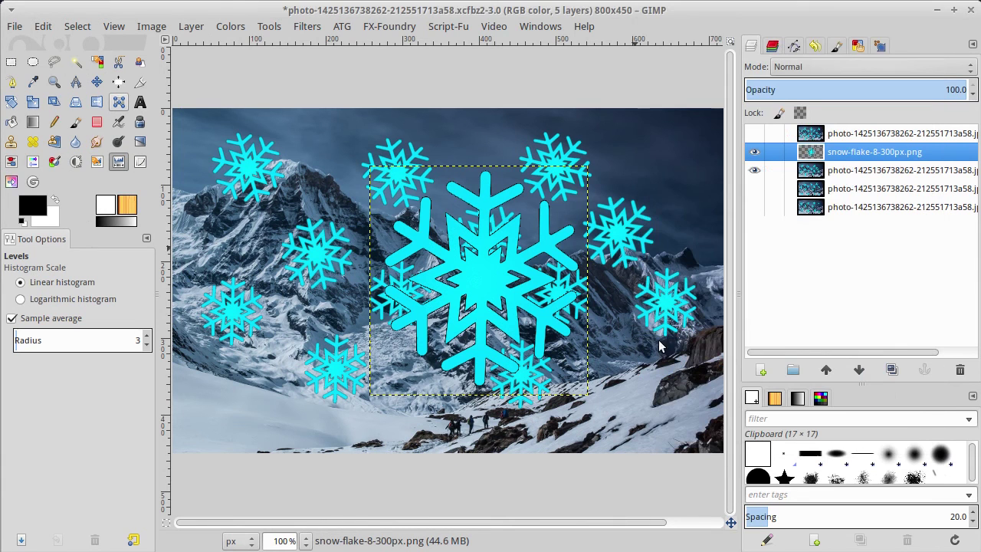
- Shrink the snowflake to about 91×96 px and place it at the lower left
{"action": "left_click", "coordinate": [33, 102]}
{"action": "left_click", "coordinate": [507, 287]}
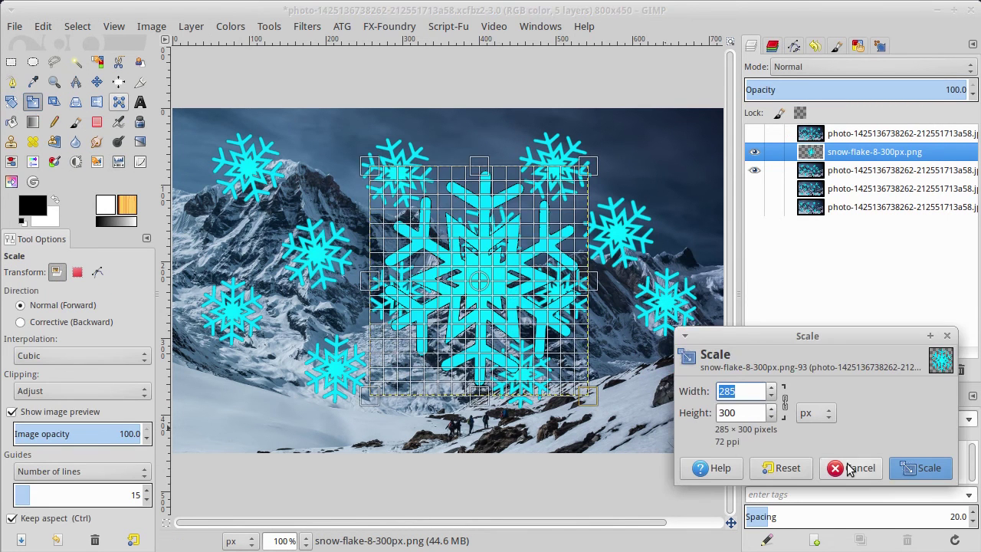
{"action": "mouse_move", "coordinate": [588, 387]}
{"action": "left_mouse_down"}
{"action": "mouse_move", "coordinate": [425, 241]}
{"action": "mouse_move", "coordinate": [436, 249]}
{"action": "left_mouse_up"}
{"action": "left_click", "coordinate": [915, 466]}
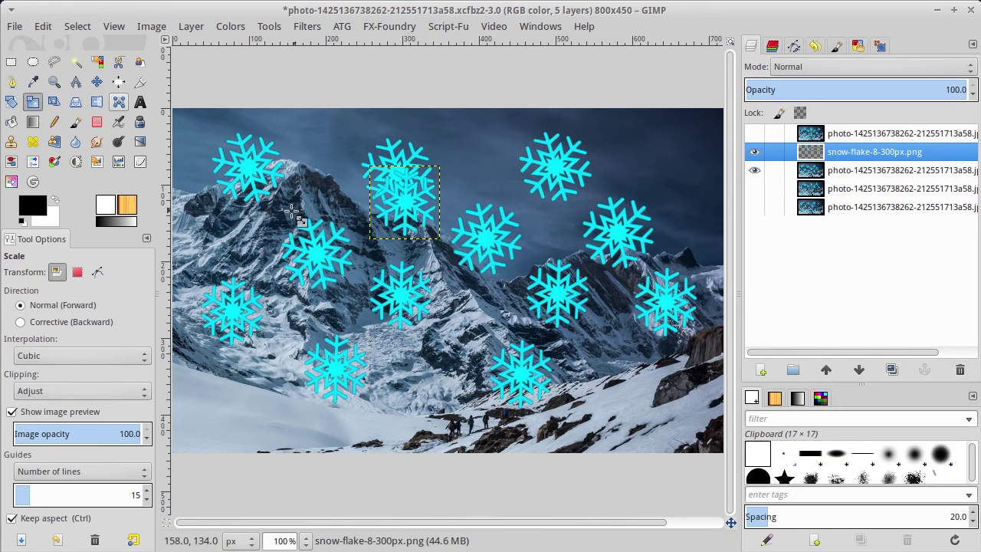
{"action": "left_click", "coordinate": [96, 82]}
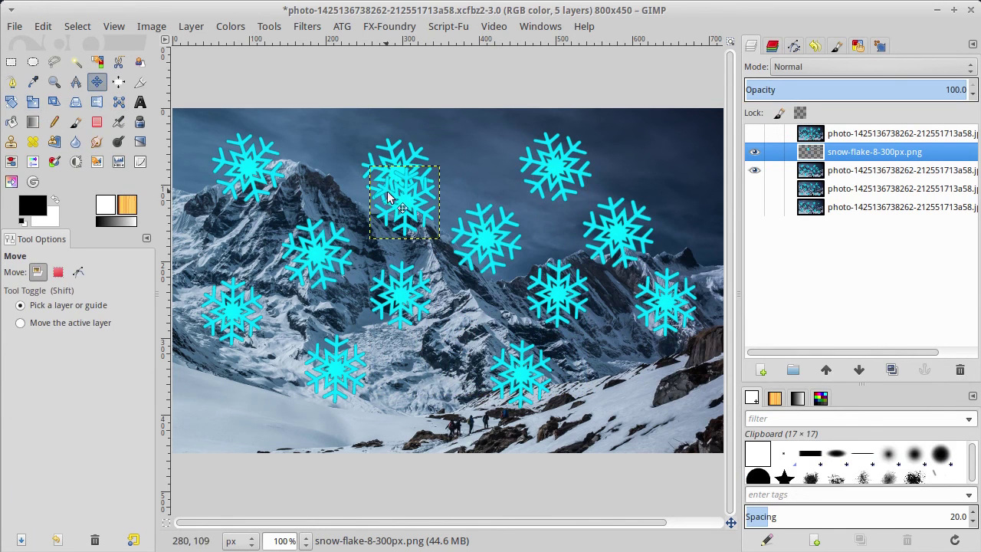
{"action": "left_click_drag", "start_coordinate": [388, 197], "coordinate": [224, 411]}
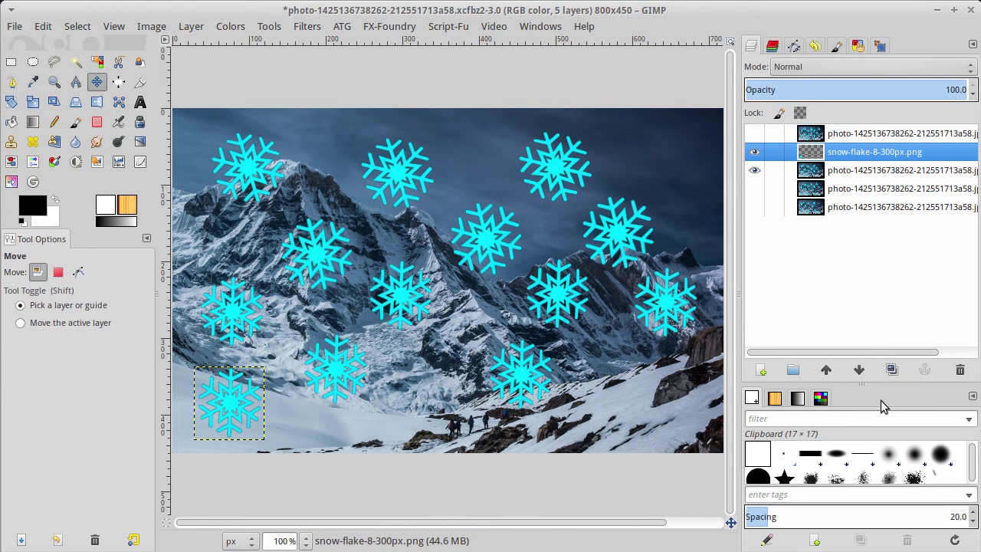
- Duplicate the small snowflake and place the copy at the lower right
{"action": "left_click", "coordinate": [890, 370]}
{"action": "left_click_drag", "start_coordinate": [233, 407], "coordinate": [651, 405]}
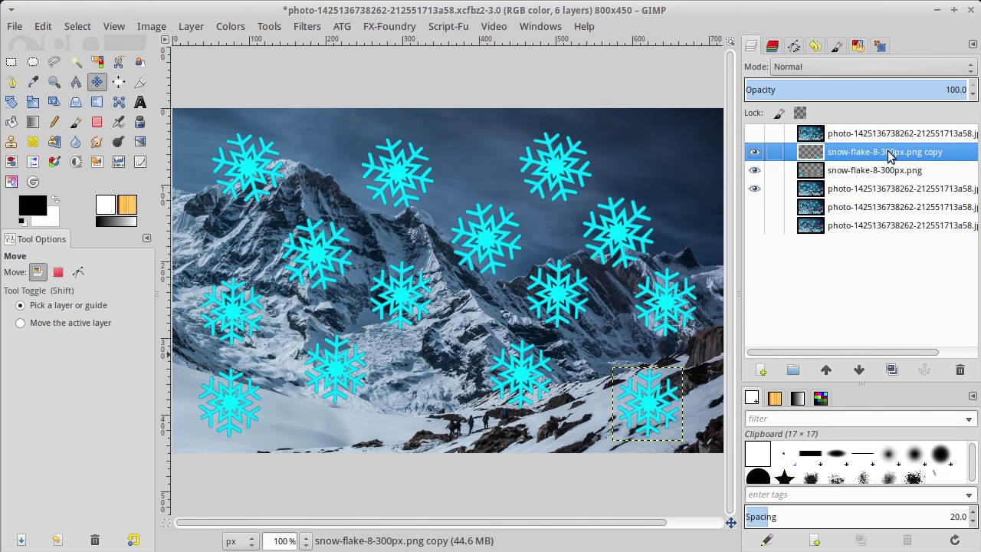
{"action": "right_click", "coordinate": [871, 155]}
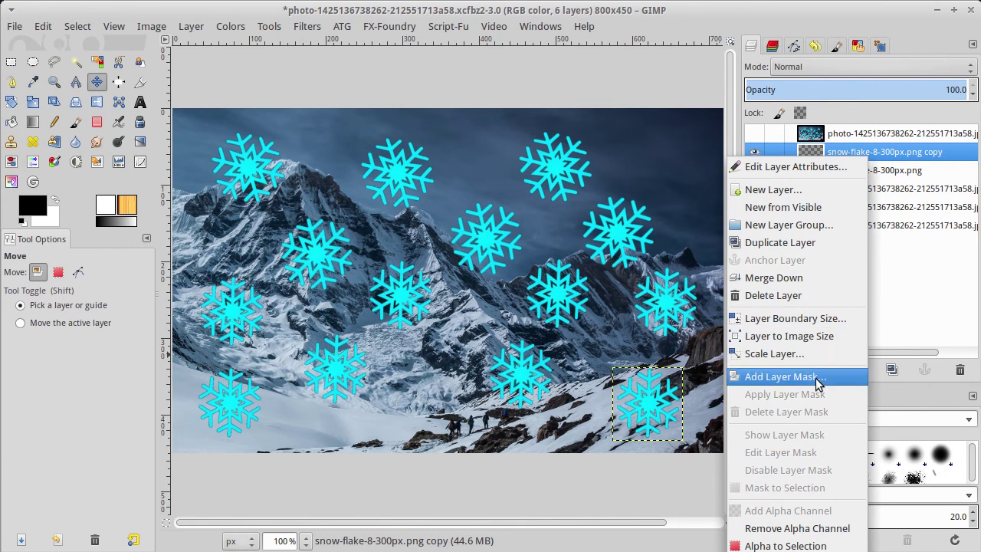
- Merge the new snowflakes into the frame clipped to image, show all frames, and save
{"action": "left_click", "coordinate": [801, 533]}
{"action": "left_click", "coordinate": [420, 350]}
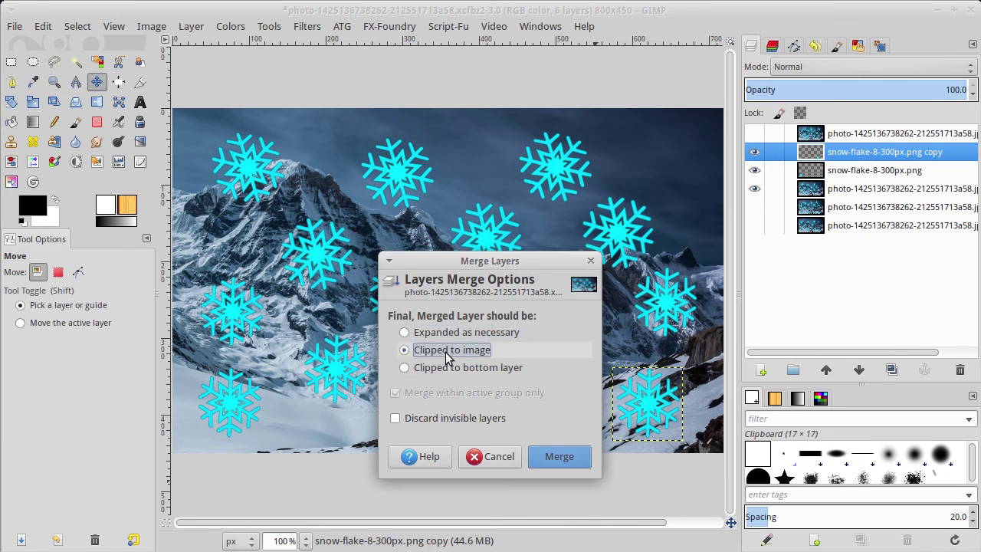
{"action": "left_click", "coordinate": [562, 456]}
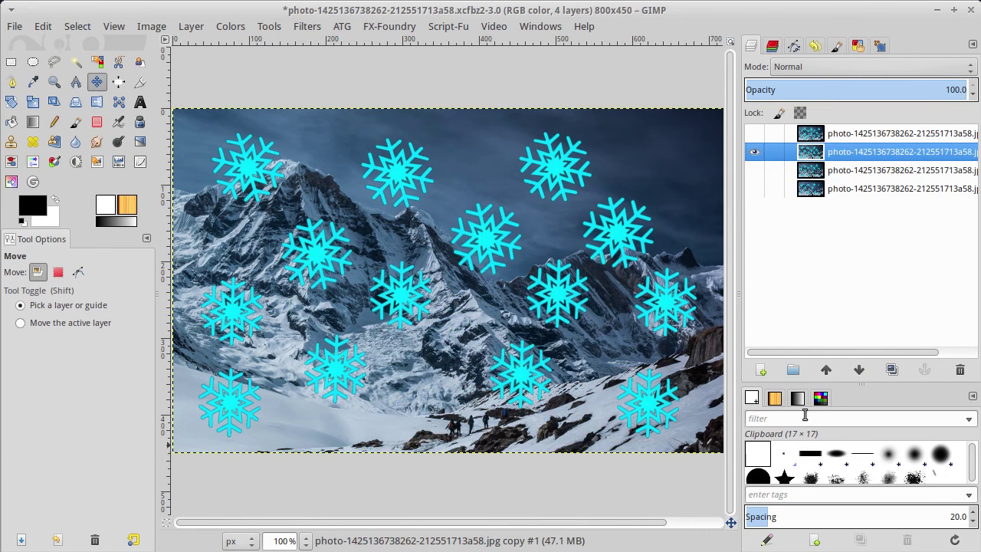
{"action": "left_click", "coordinate": [754, 188]}
{"action": "left_click", "coordinate": [755, 133]}
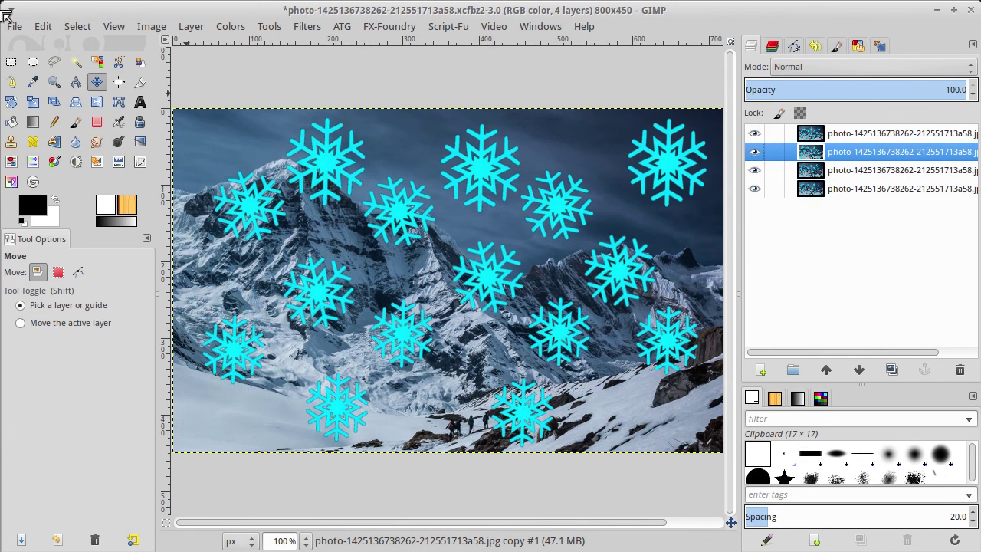
{"action": "left_click", "coordinate": [14, 27]}
{"action": "left_click", "coordinate": [87, 167]}
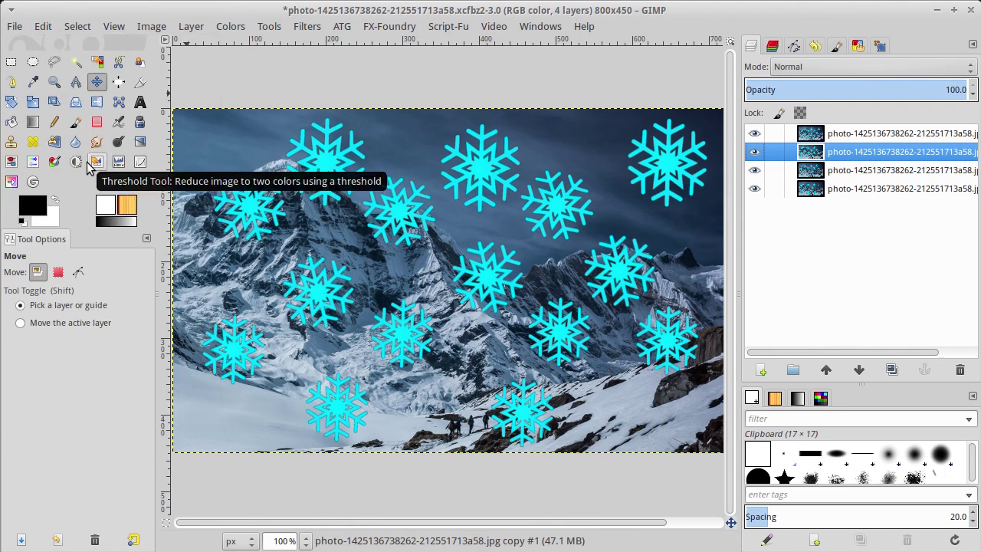
- Export the animation to sneg.gif and open it in the image viewer
{"action": "left_click", "coordinate": [11, 26]}
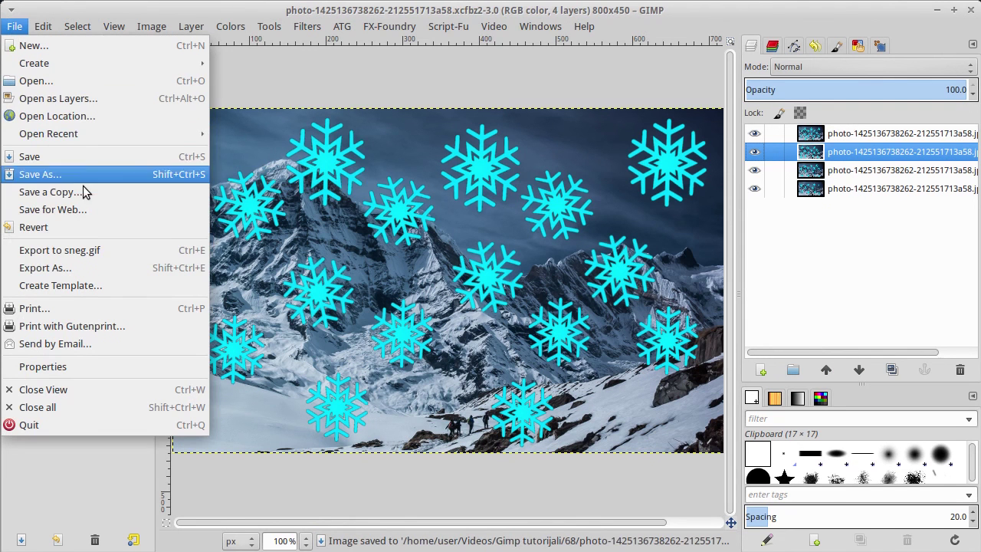
{"action": "left_click", "coordinate": [88, 251]}
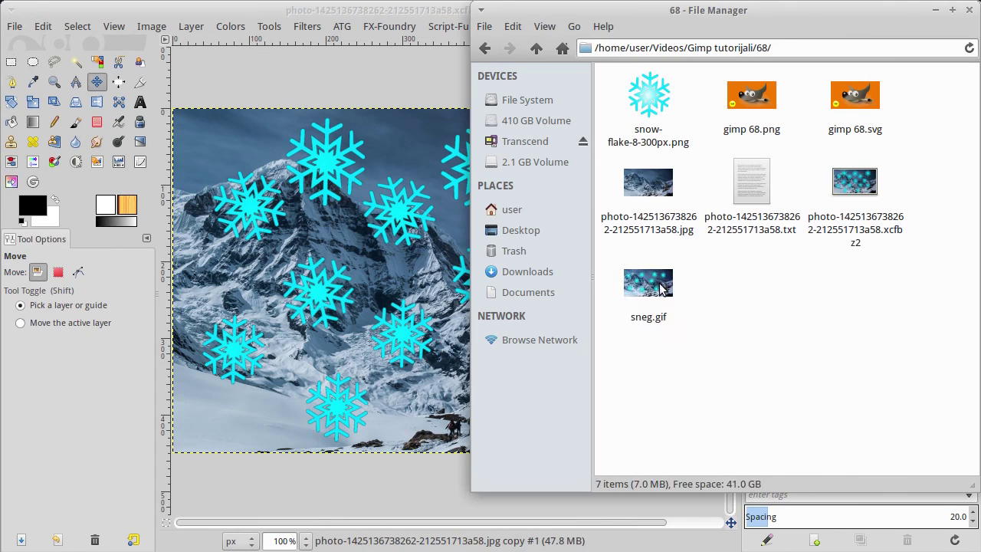
{"action": "double_click", "coordinate": [659, 287]}
{"action": "left_click_drag", "start_coordinate": [673, 391], "coordinate": [419, 48]}
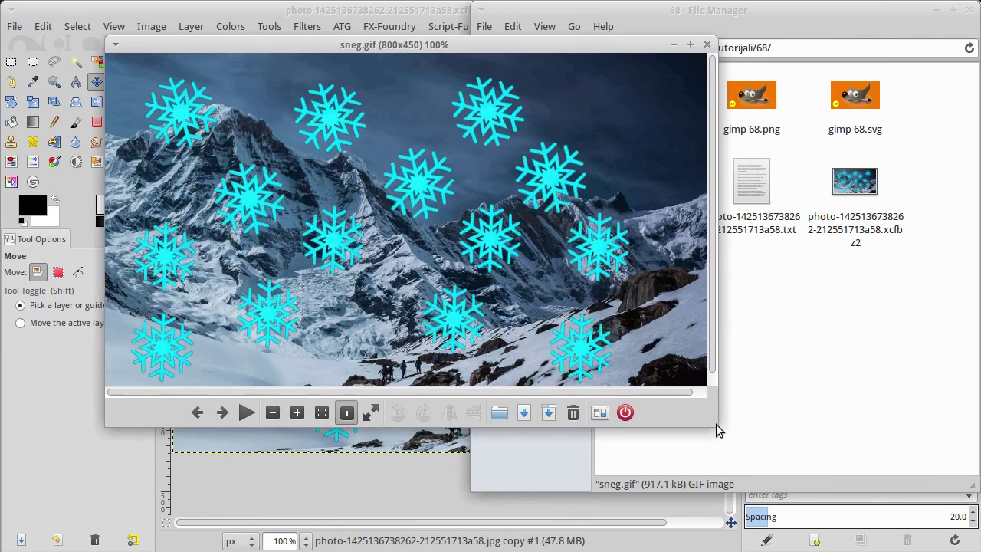
- Enlarge the viewer to watch the full 800×450 sneg.gif loop, then close it
{"action": "left_click_drag", "start_coordinate": [716, 424], "coordinate": [746, 486]}
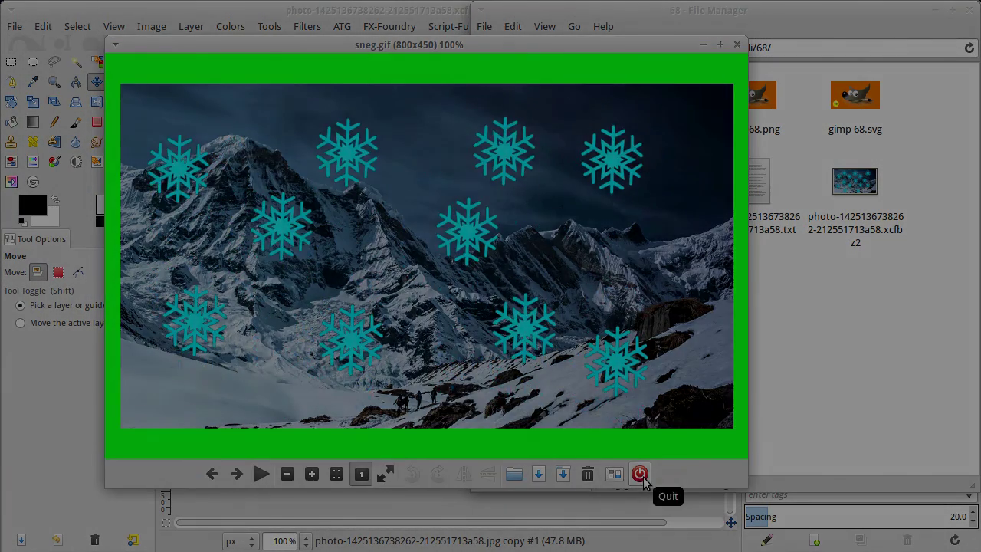
{"action": "left_click", "coordinate": [639, 474]}
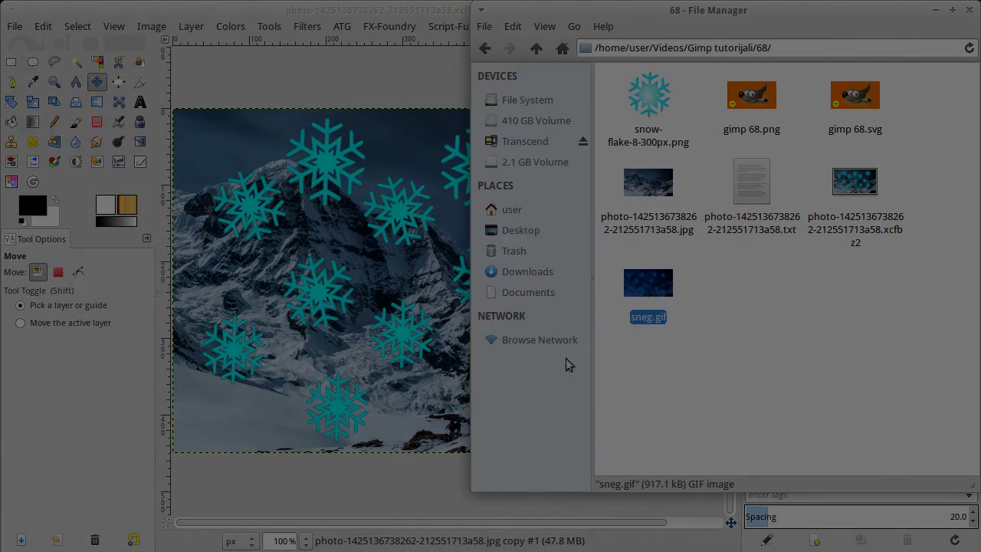